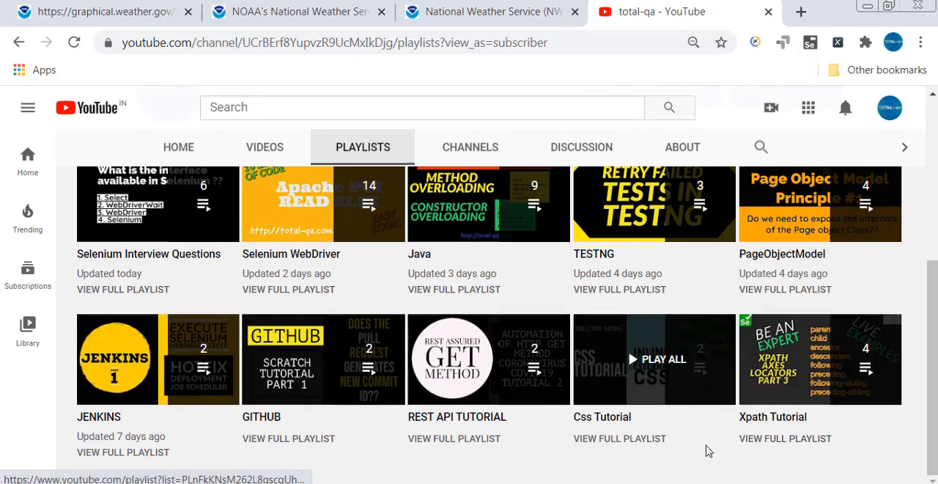
Switch to the SOAPUIWSDL.txt notes in Notepad and review the web service definition and the testing tools JMeter and SOAPUI.
scroll(506, 450, "up", 3)
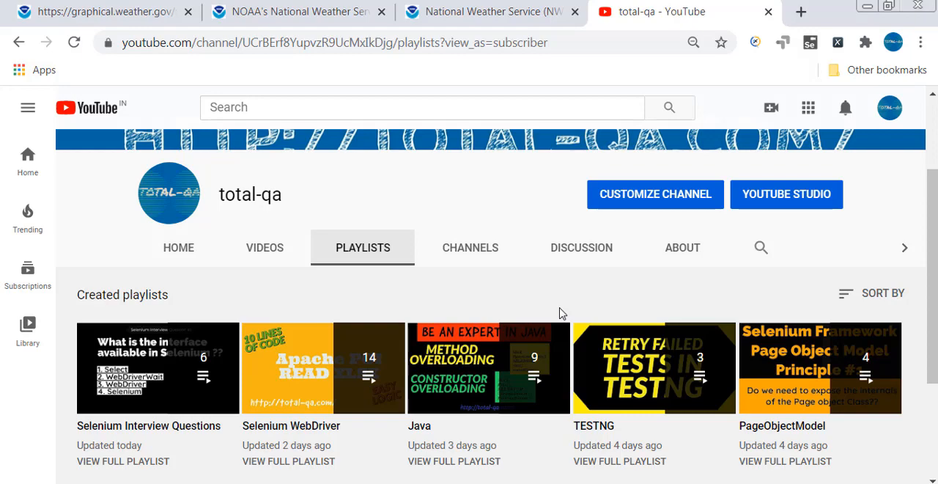
left_click(197, 482)
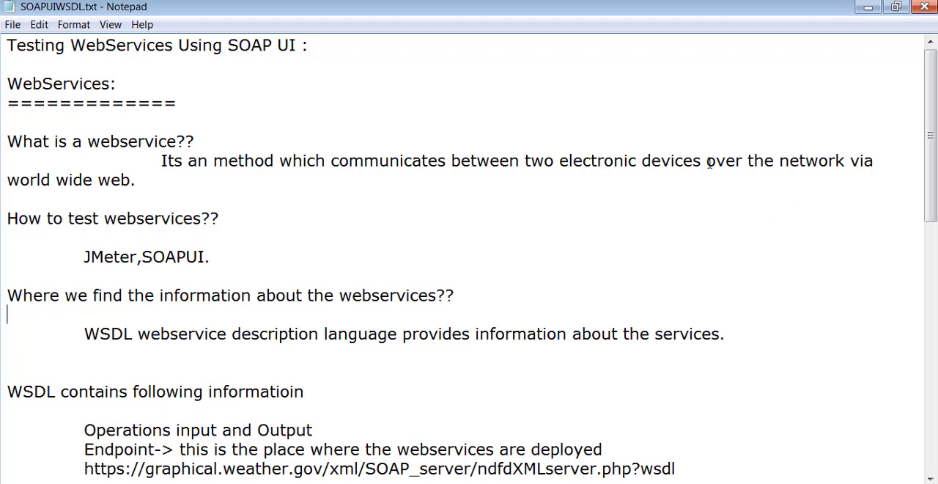
left_click_drag(706, 161, 848, 178)
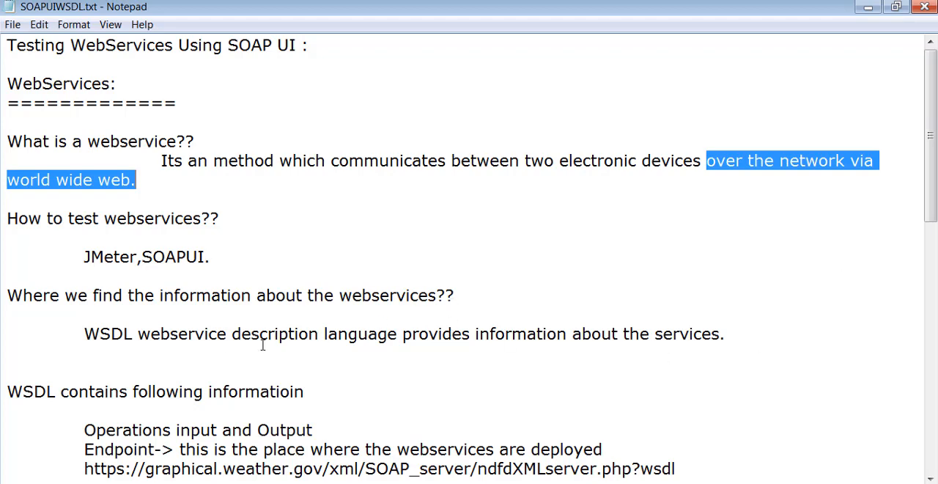
left_click_drag(84, 256, 206, 250)
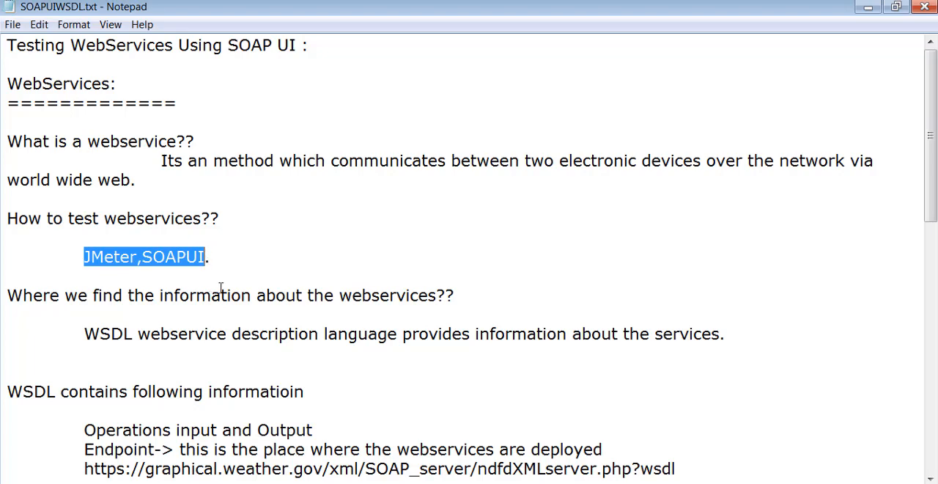
left_click(254, 258)
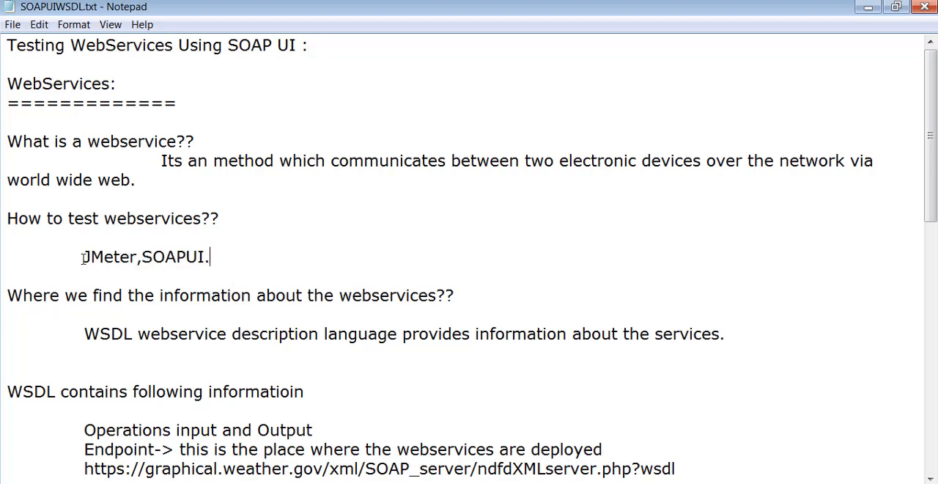
left_click_drag(83, 256, 137, 251)
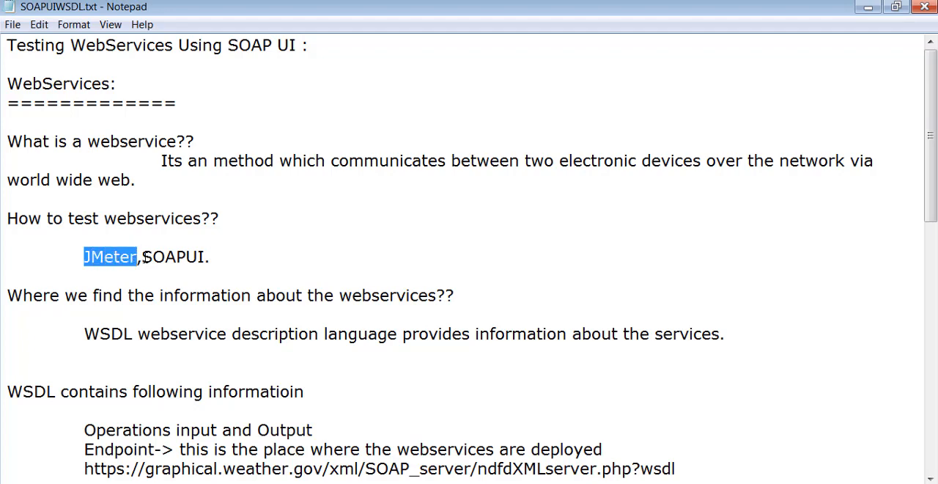
left_click_drag(141, 256, 205, 255)
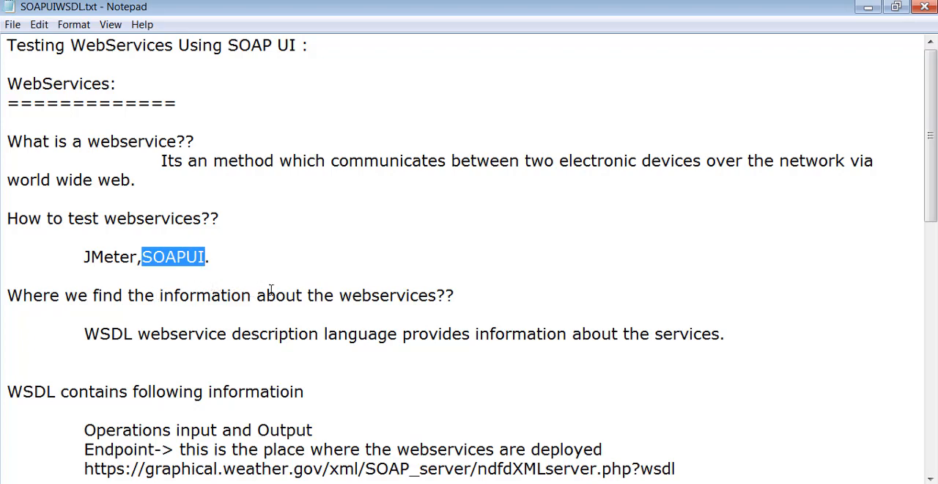
Examine the notes on where to find information about web services and what WSDL stands for.
left_click_drag(258, 295, 437, 295)
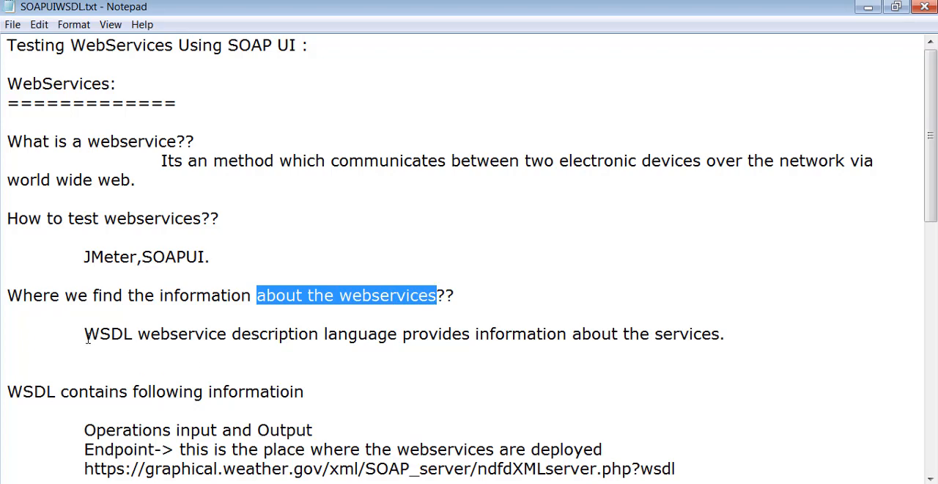
left_click_drag(86, 337, 139, 336)
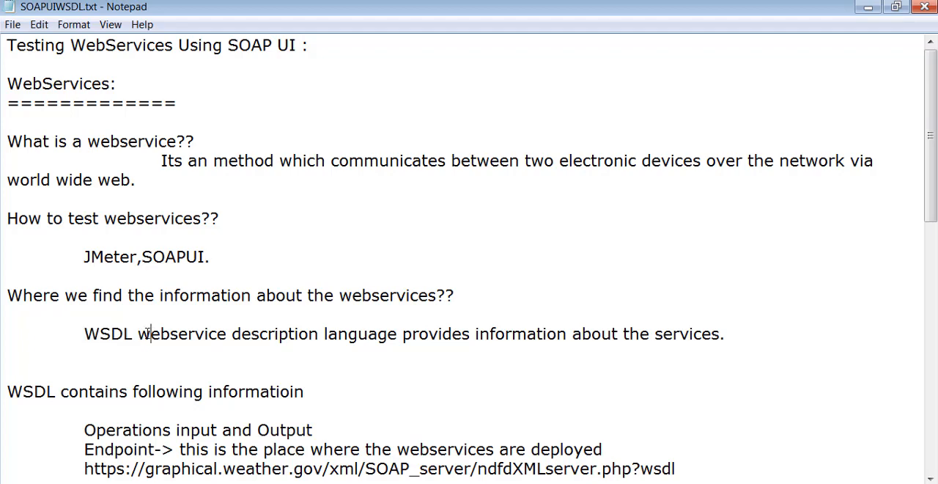
double_click(150, 333)
double_click(252, 334)
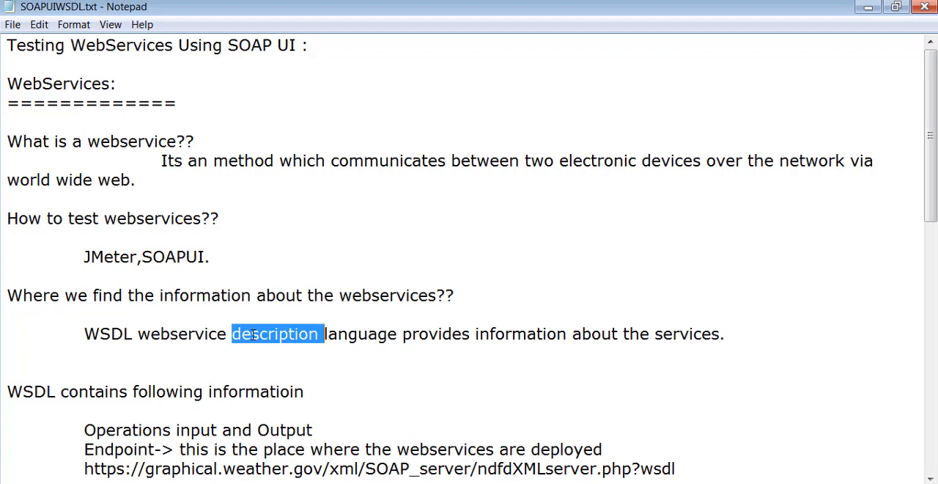
double_click(342, 334)
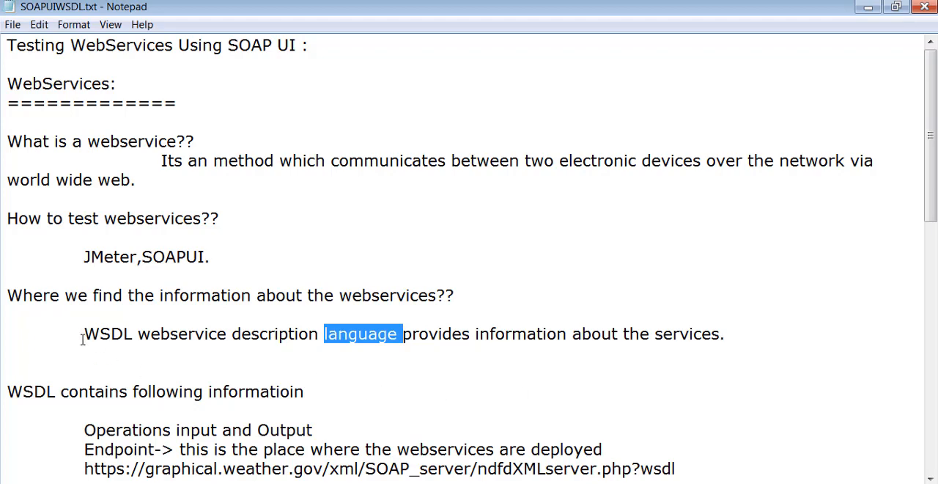
left_click_drag(84, 334, 134, 333)
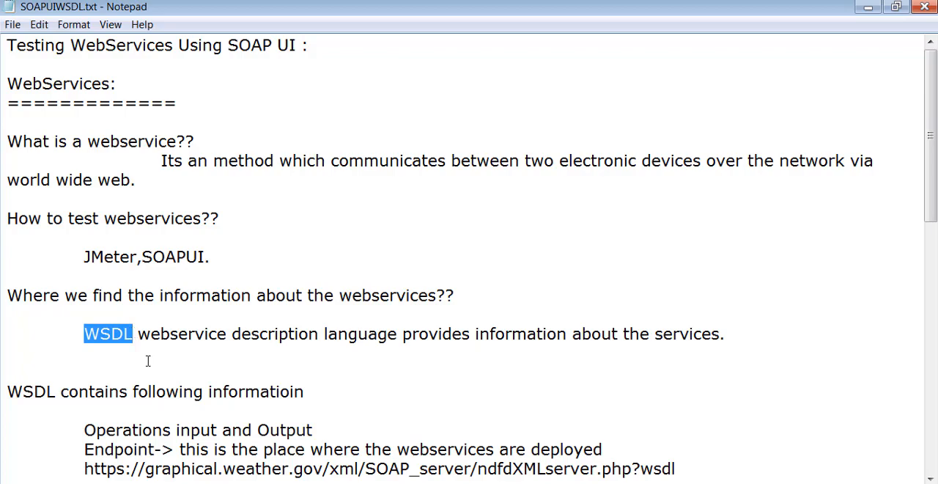
Correct the spelling of "information" in the line "WSDL contains following information".
scroll(148, 360, "down", 3)
left_click_drag(61, 333, 315, 340)
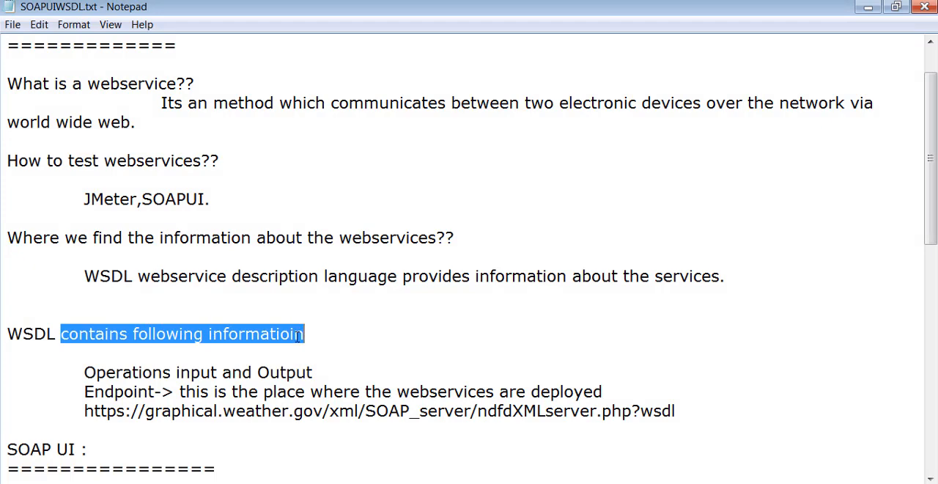
left_click(297, 338)
key("BackSpace")
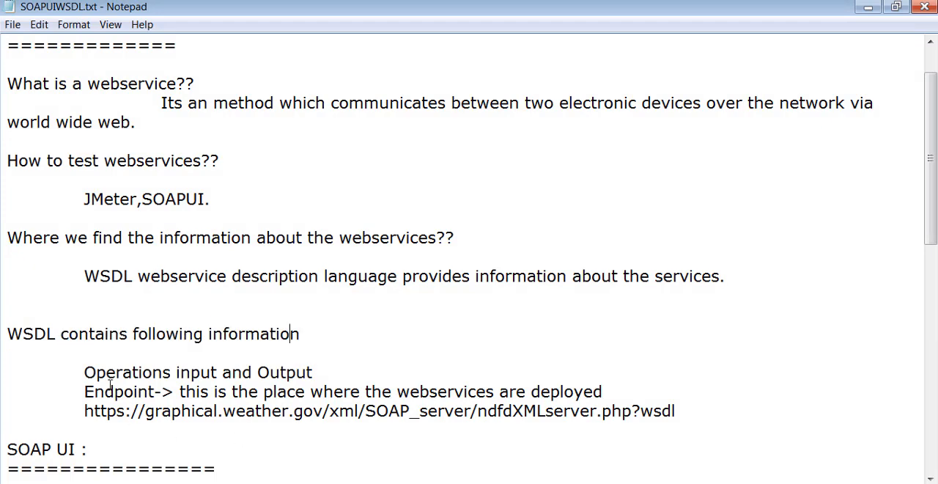
Review the notes on WSDL contents: operations input and output, the endpoint, and the ?wsdl suffix of the service URL.
left_click_drag(85, 371, 318, 365)
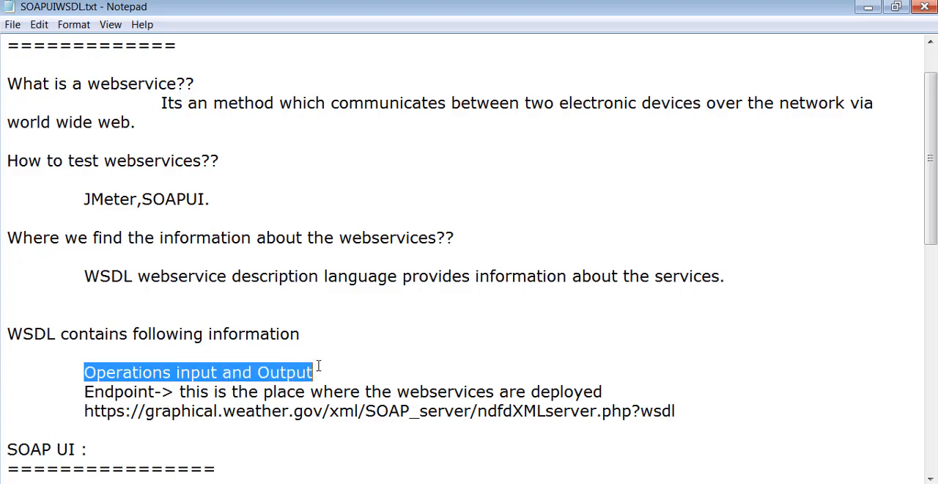
left_click_drag(84, 391, 159, 391)
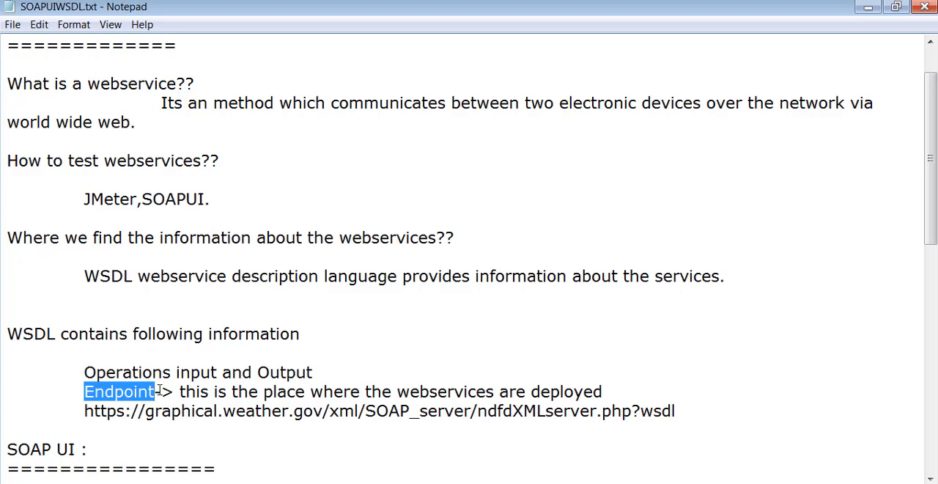
left_click(261, 301)
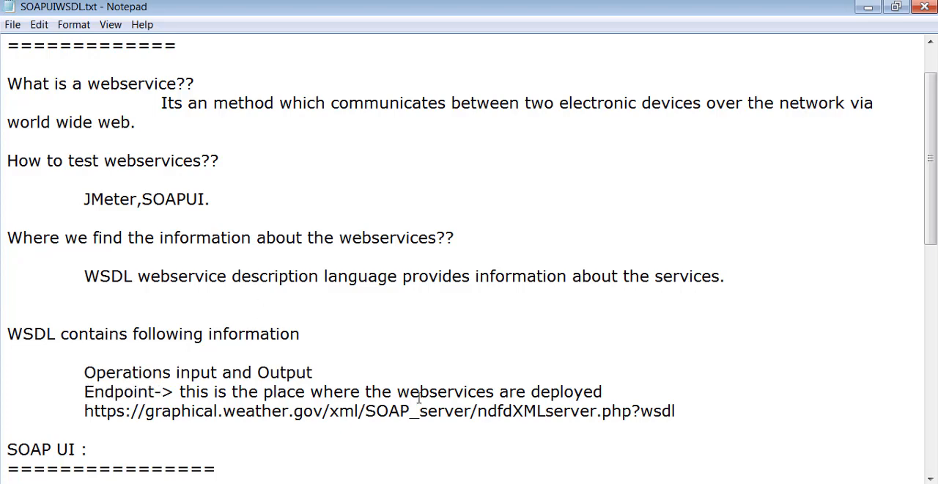
left_click_drag(717, 416, 694, 409)
left_click(619, 370)
left_click(641, 398)
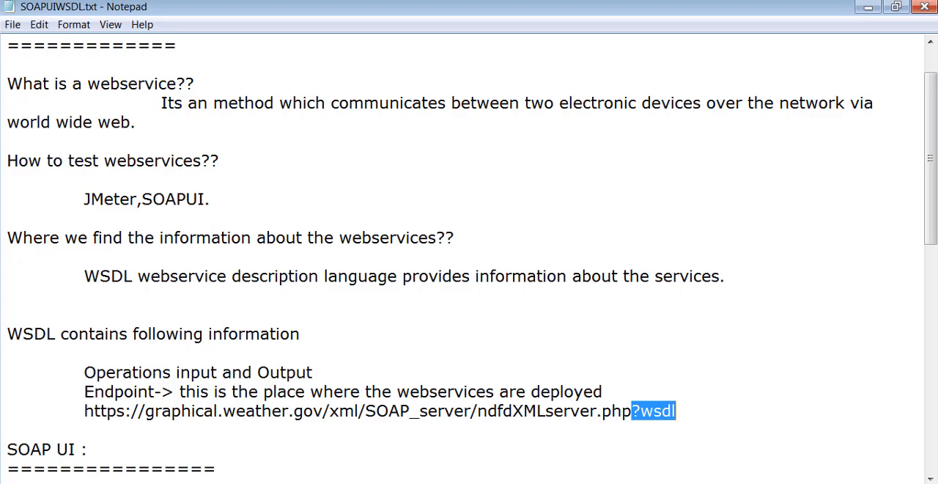
left_click_drag(56, 334, 2, 336)
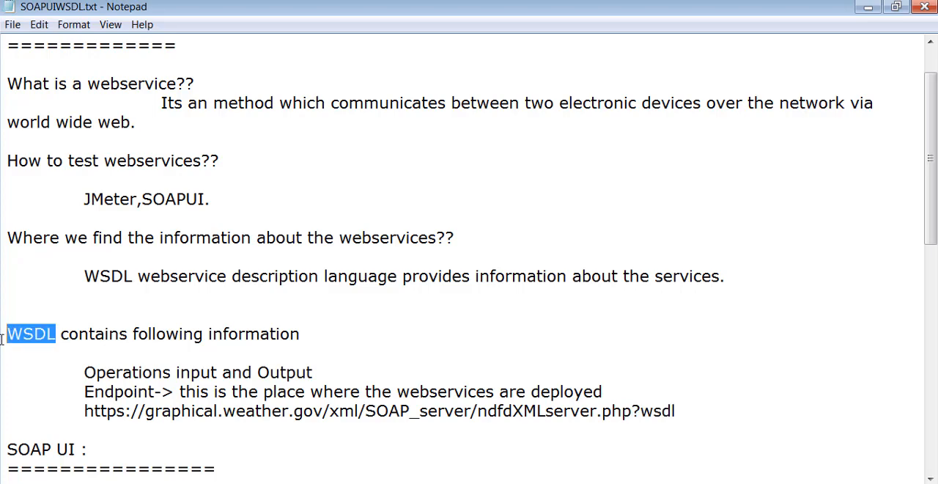
left_click_drag(90, 449, 6, 449)
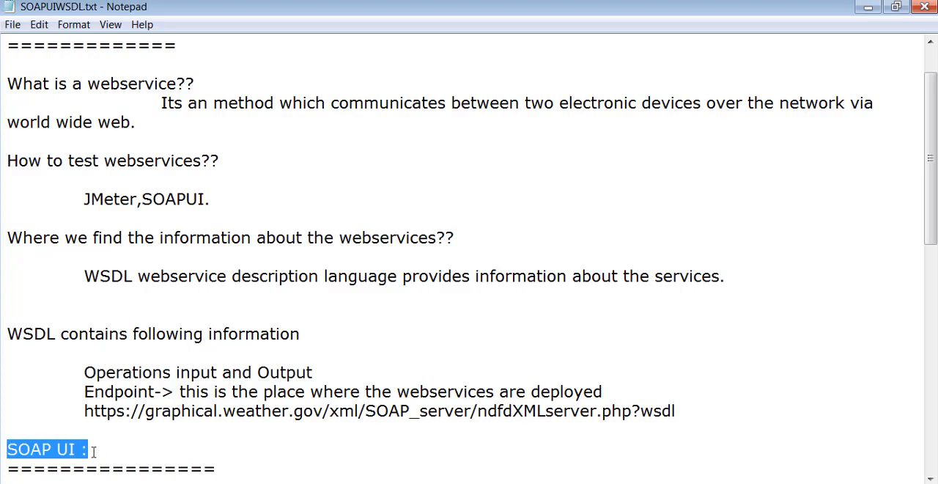
Copy the ndfdXMLserver.php service URL without ?wsdl from the notes and open it in a new Chrome tab.
left_click_drag(84, 411, 632, 412)
key("ctrl+c")
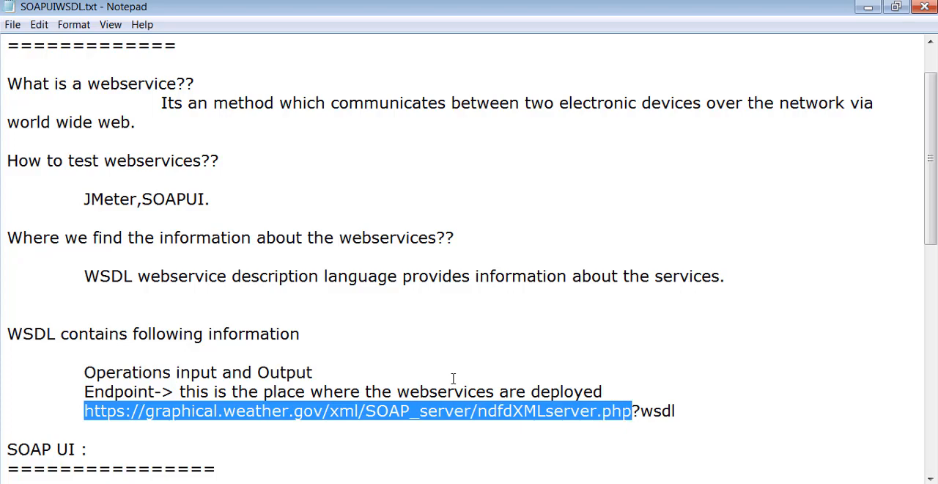
left_click(158, 483)
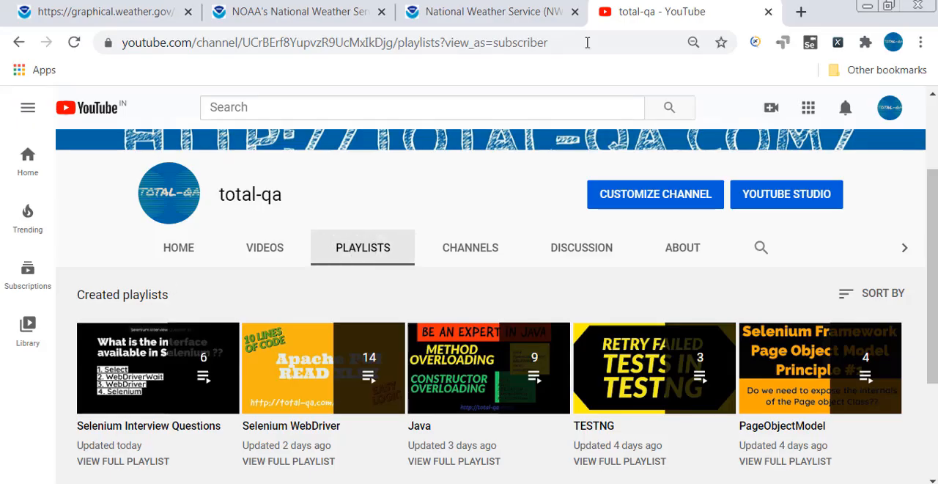
left_click(800, 11)
key("ctrl+v")
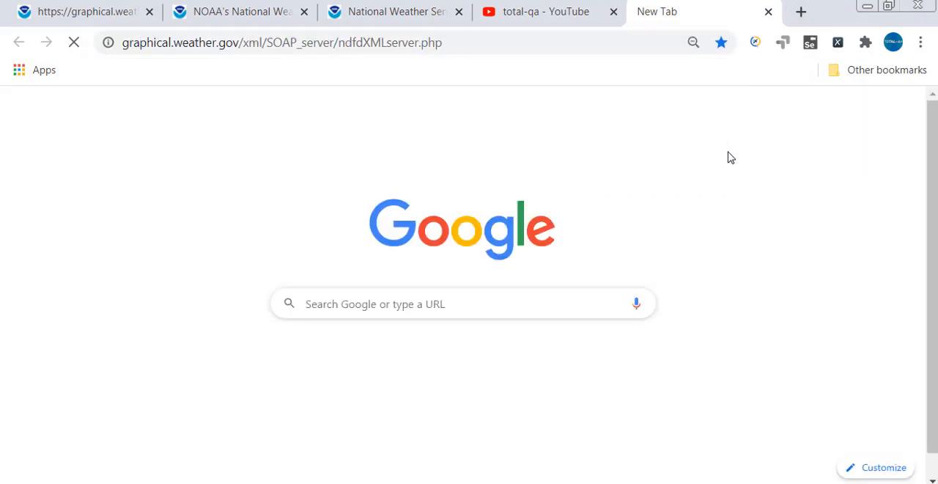
key("Return")
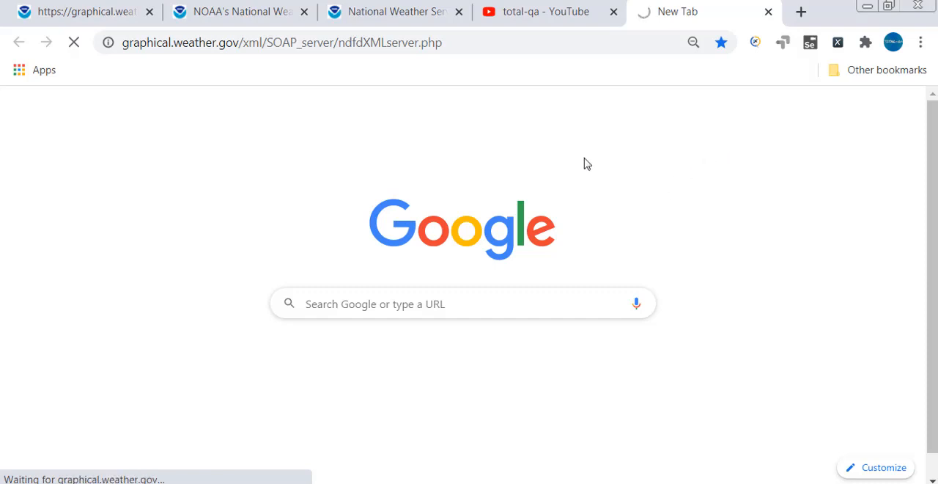
left_click(476, 44)
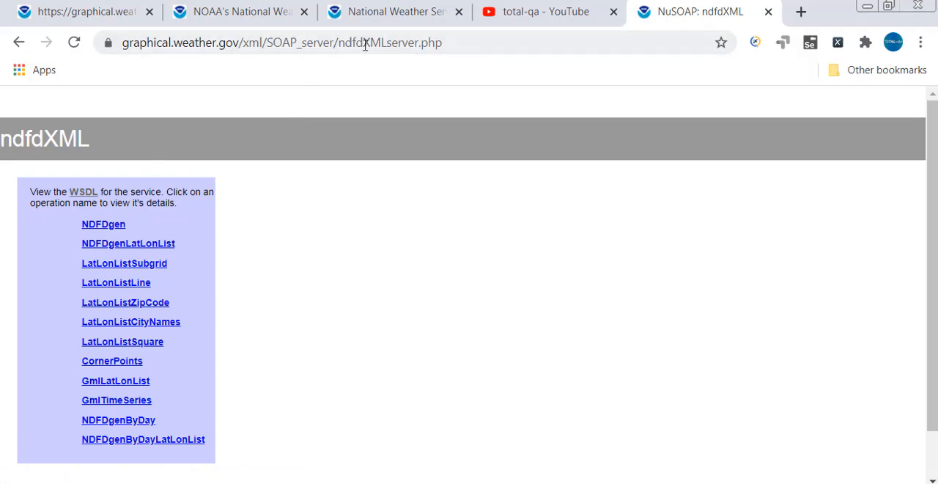
Look at the graphical.weather.gov home page in its open tab, and return to the ndfdXML service page.
left_click(290, 19)
scroll(324, 209, "up", 5)
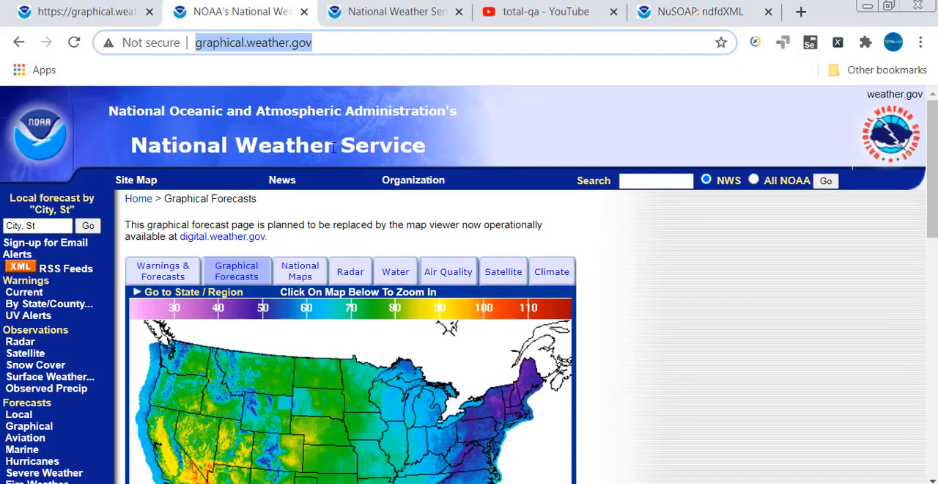
left_click(683, 16)
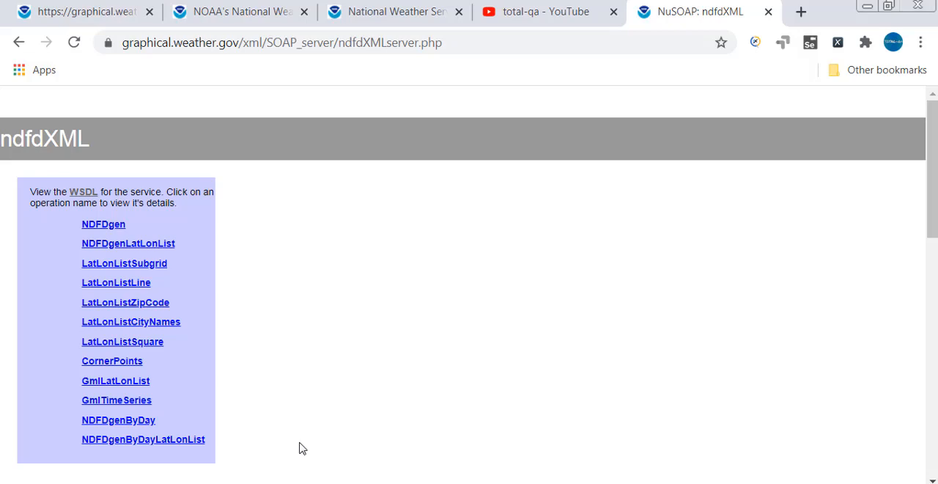
Append ?wsdl to the ndfdXMLserver.php address and load the service's WSDL document.
left_click(466, 40)
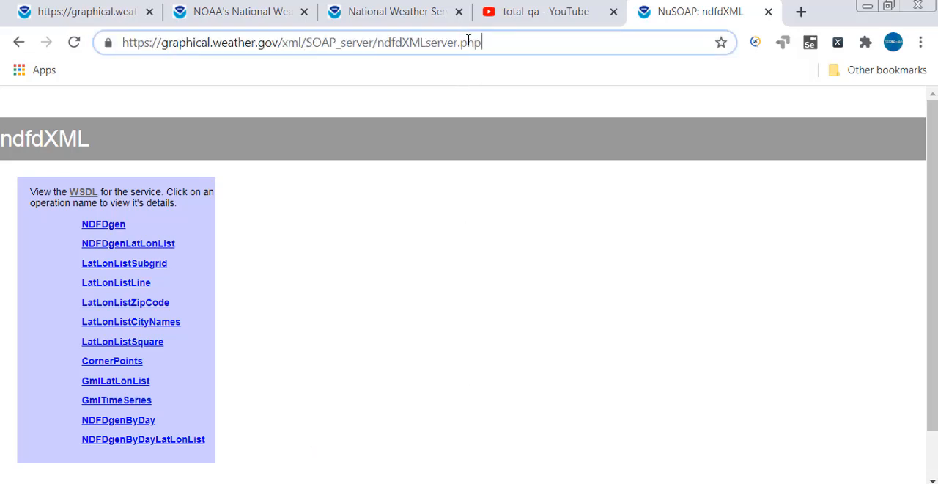
type("?")
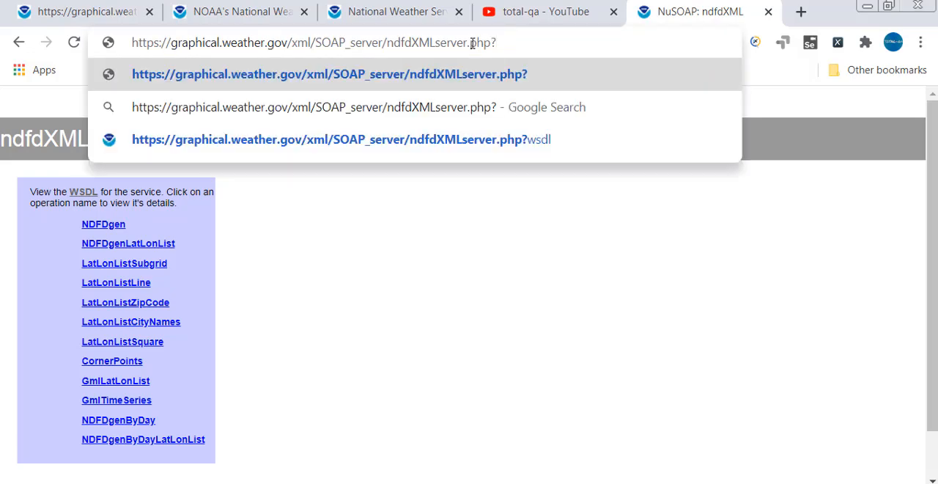
type("wsd")
key("Return")
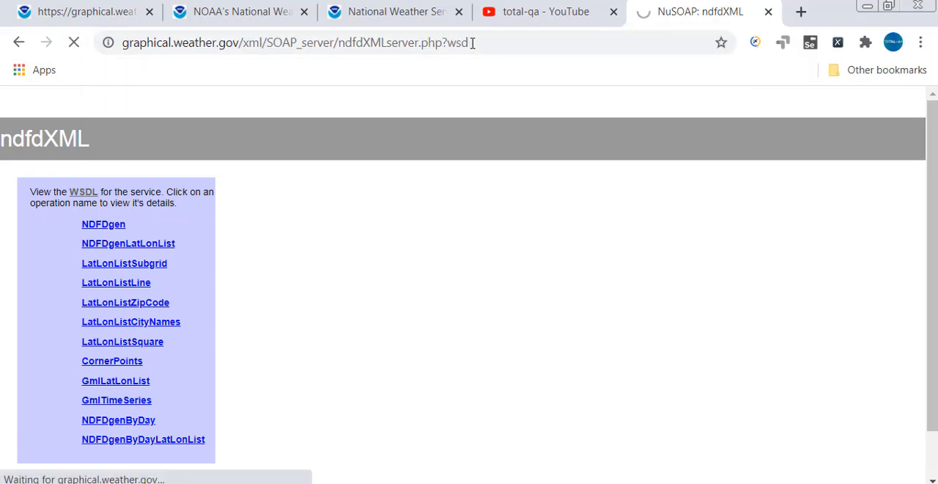
left_click(486, 39)
key("End")
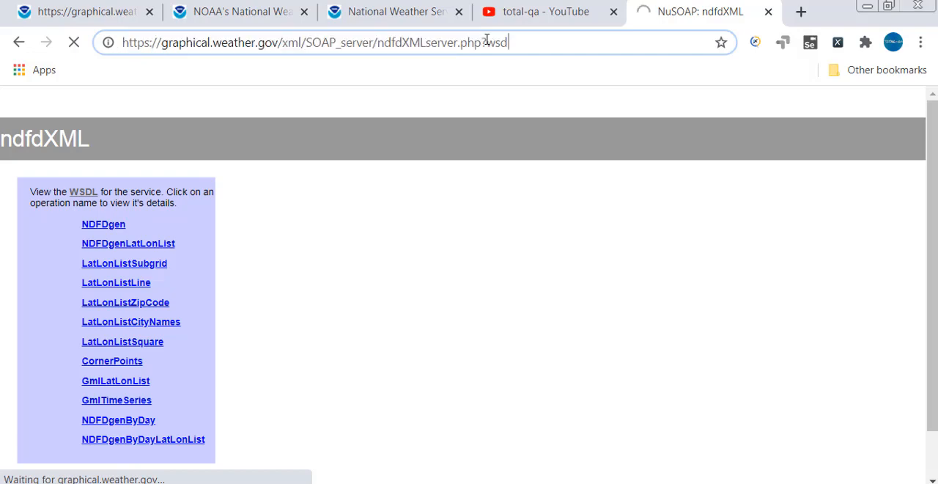
type("l")
key("Return")
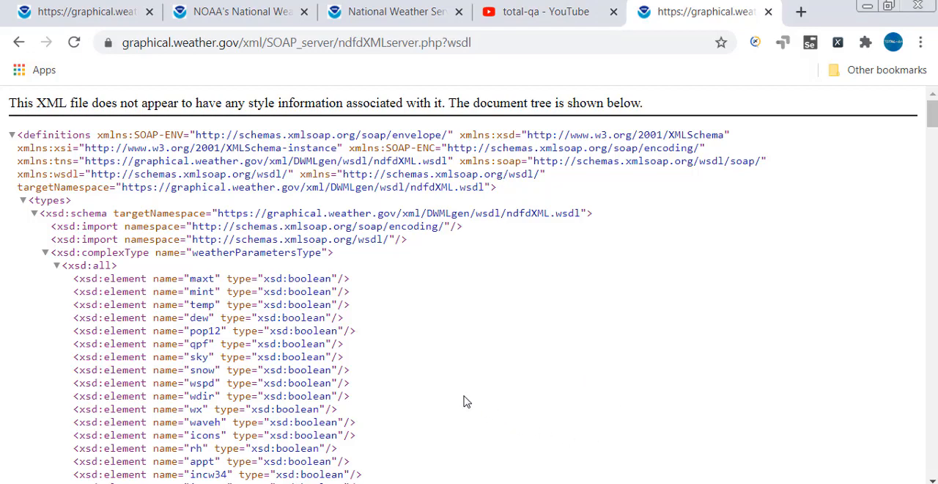
Collapse the types section and the NDFDgenRequest message in the WSDL document tree.
left_click_drag(36, 103, 89, 104)
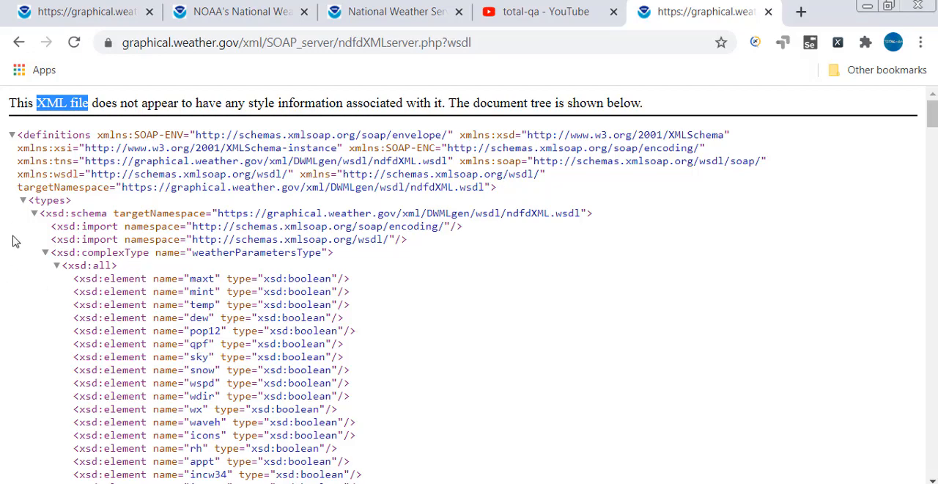
left_click(22, 200)
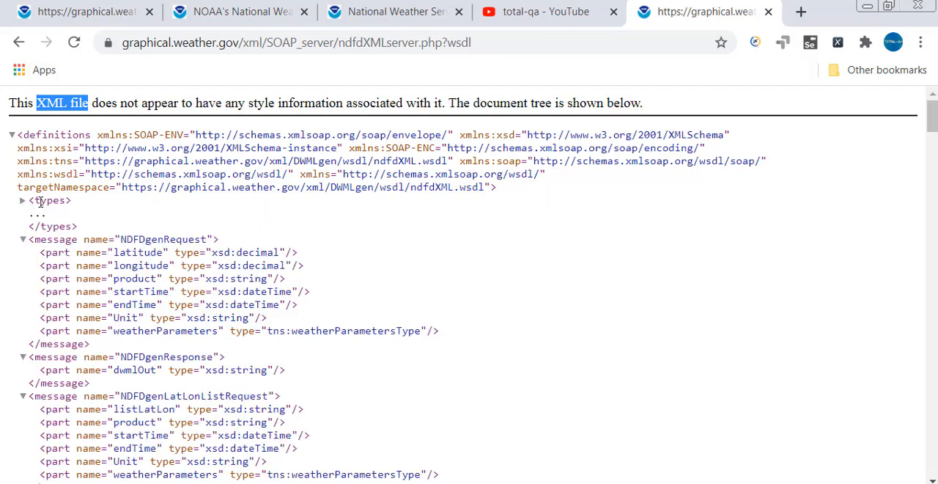
double_click(48, 200)
left_click(23, 239)
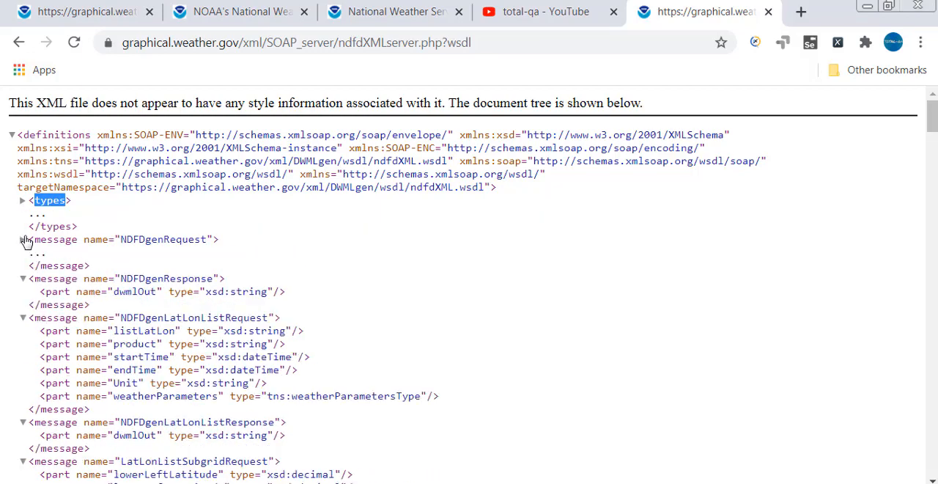
Collapse the NDFDgenResponse and NDFDgenLatLonListRequest messages in the WSDL document tree.
left_click(22, 278)
left_click(23, 318)
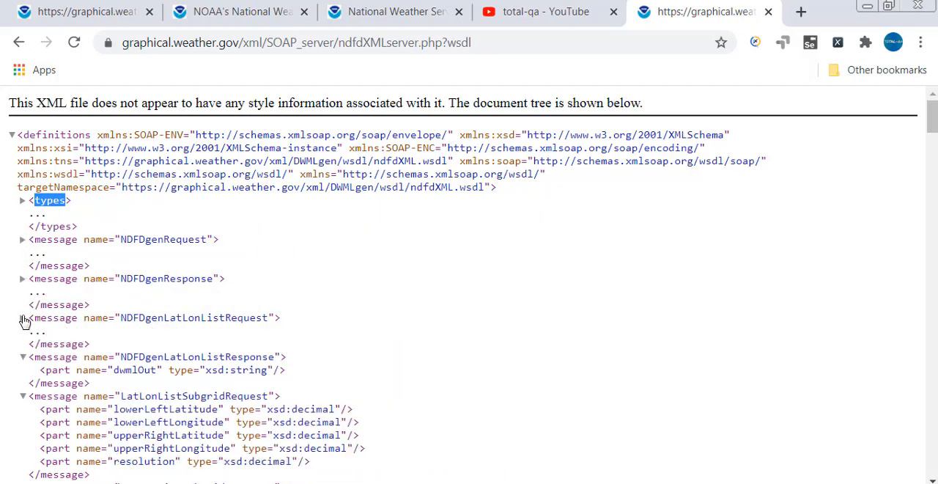
Find the ndfdXMLPortType section and examine the NDFDgen operation, highlighting its tag, its name and words of its documentation.
scroll(50, 337, "down", 5)
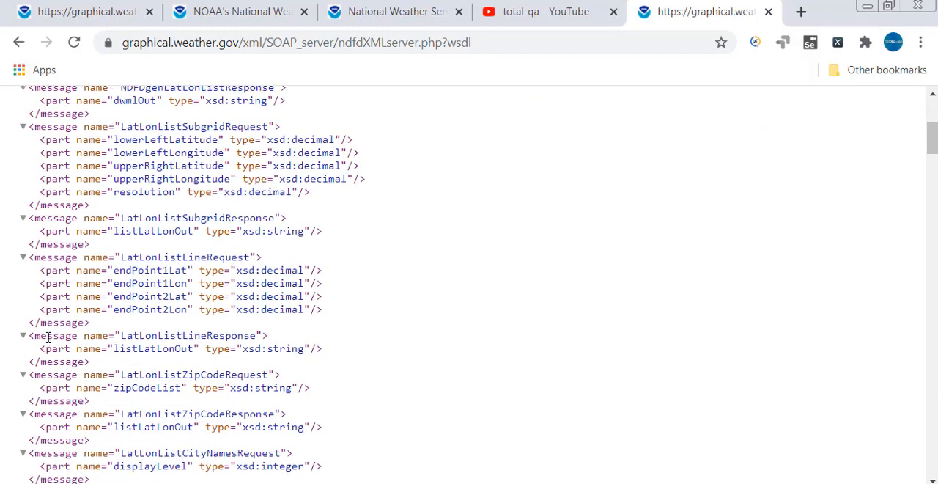
scroll(45, 338, "down", 6)
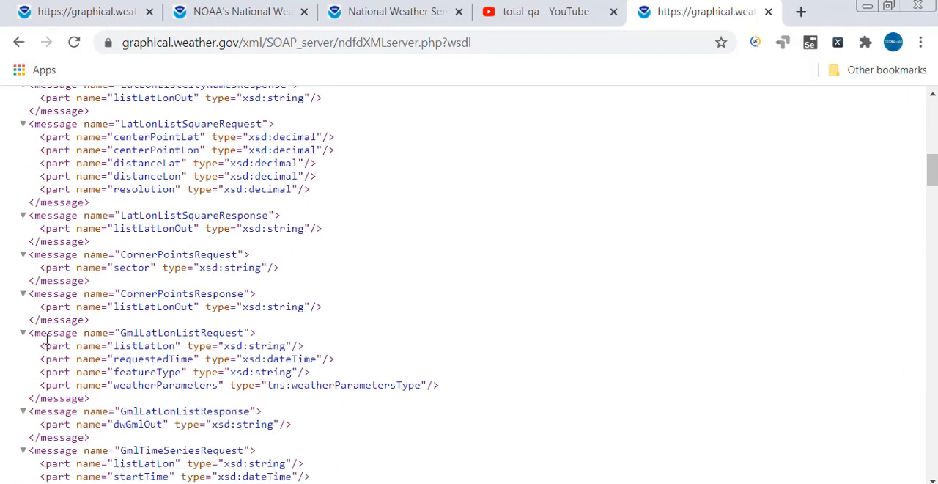
scroll(44, 337, "down", 5)
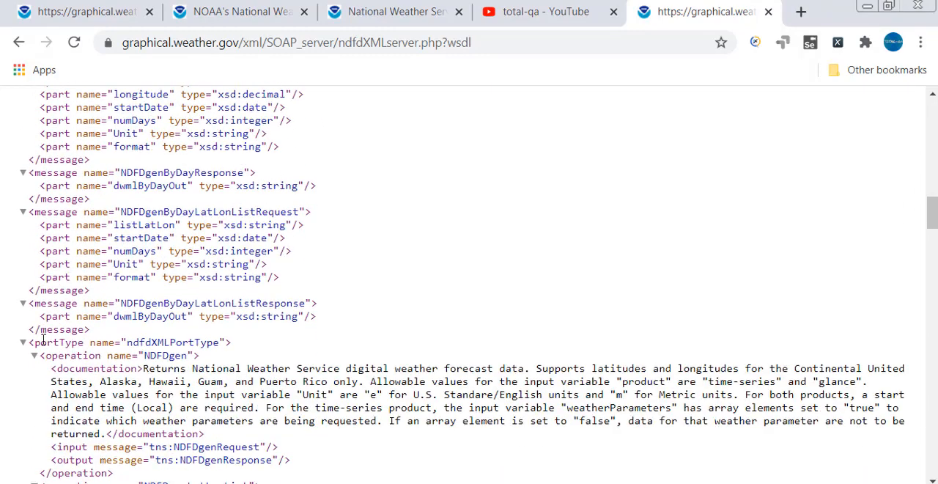
scroll(40, 339, "down", 2)
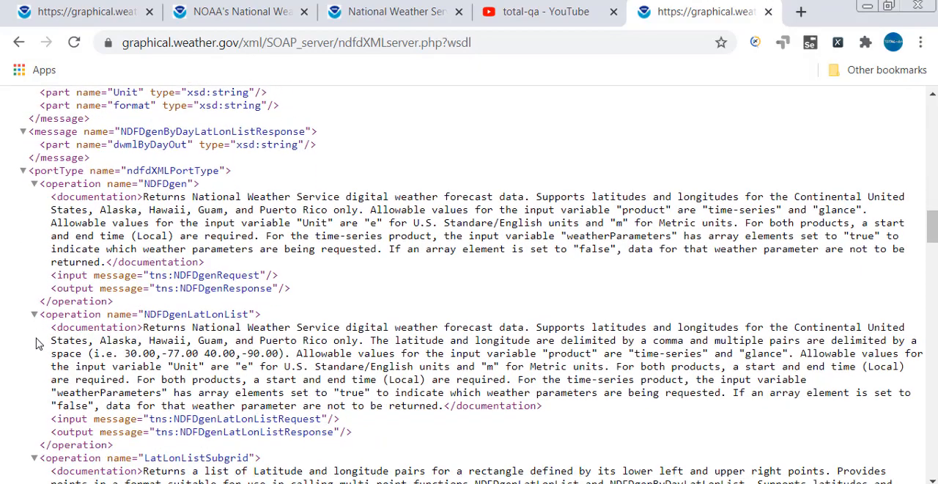
double_click(78, 185)
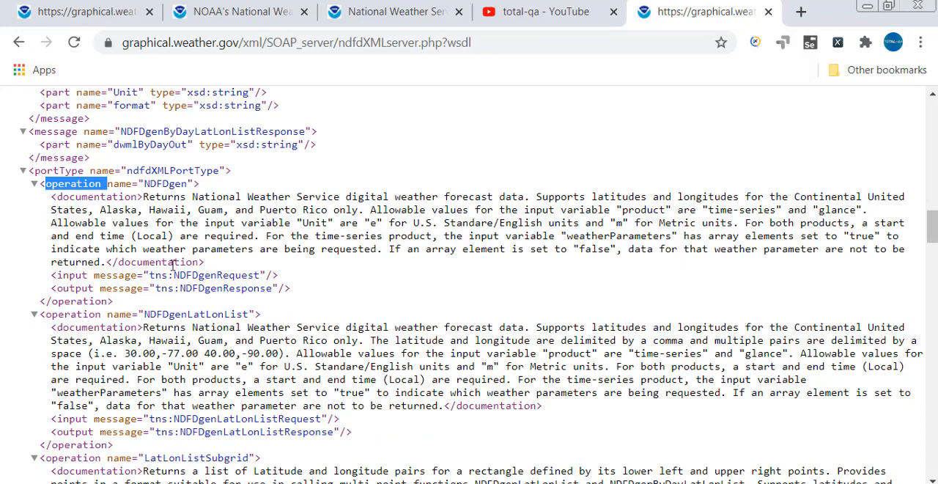
double_click(170, 184)
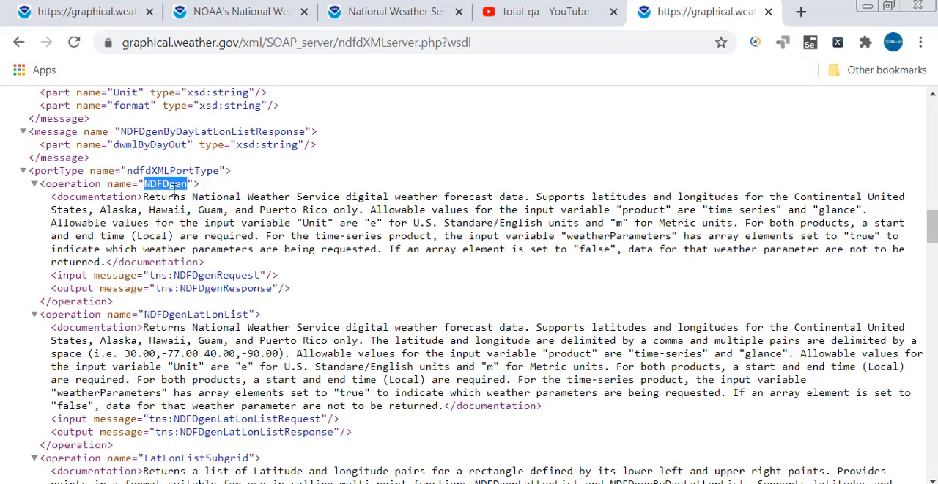
double_click(314, 198)
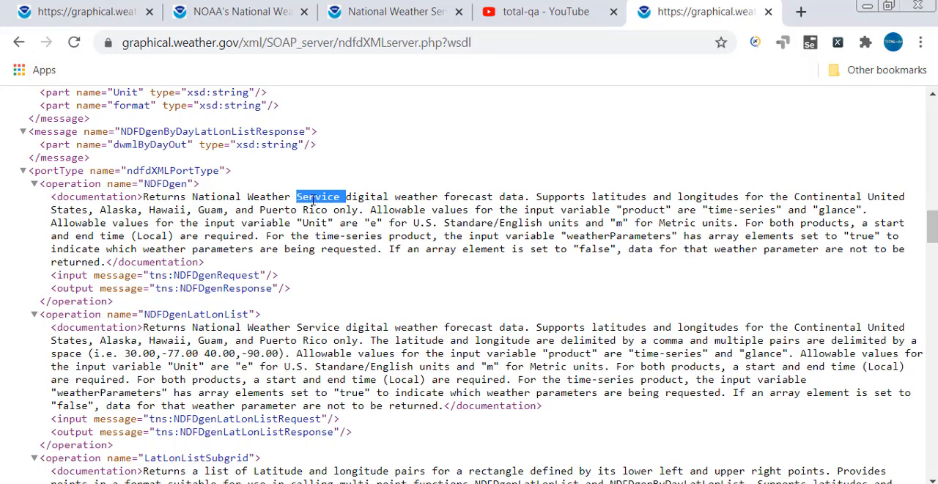
double_click(371, 198)
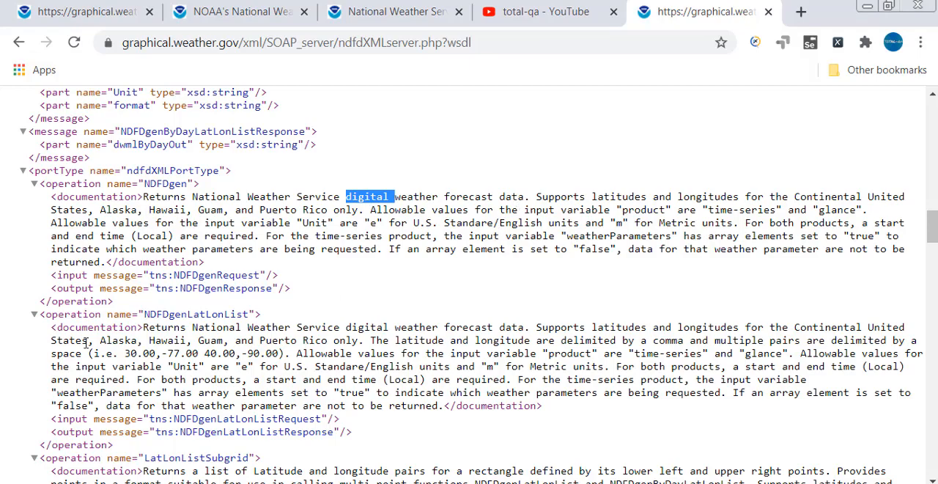
Read through the following operations, highlighting the names NDFDgenLatLonList, LatLonListSubgrid and LatLonListLine.
scroll(212, 311, "down", 1)
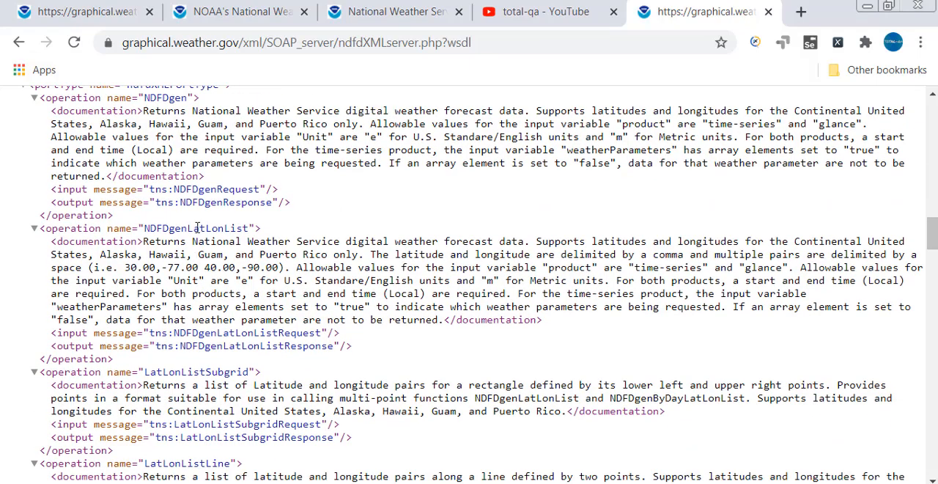
double_click(197, 229)
scroll(196, 228, "down", 1)
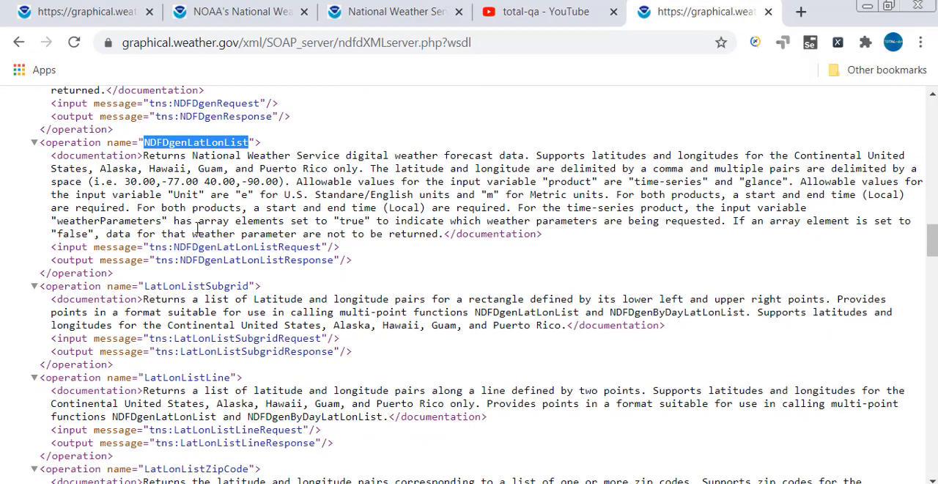
double_click(198, 286)
scroll(306, 366, "down", 1)
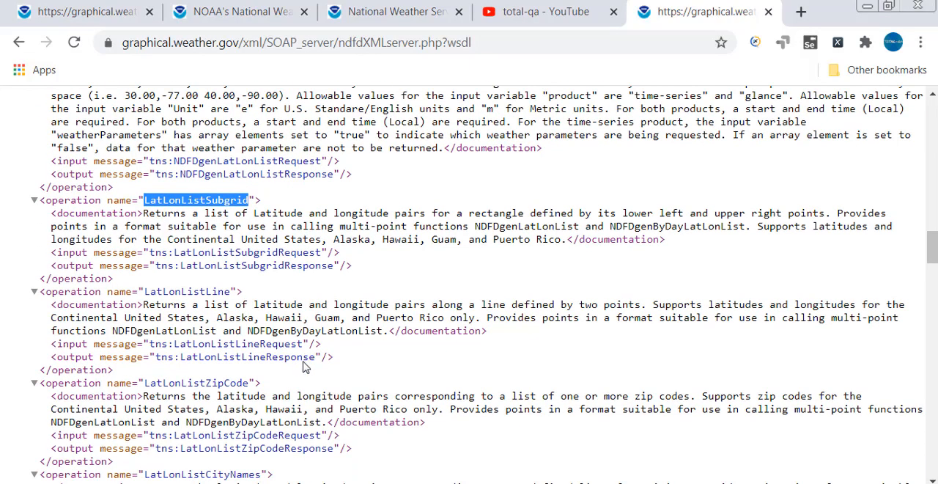
double_click(185, 292)
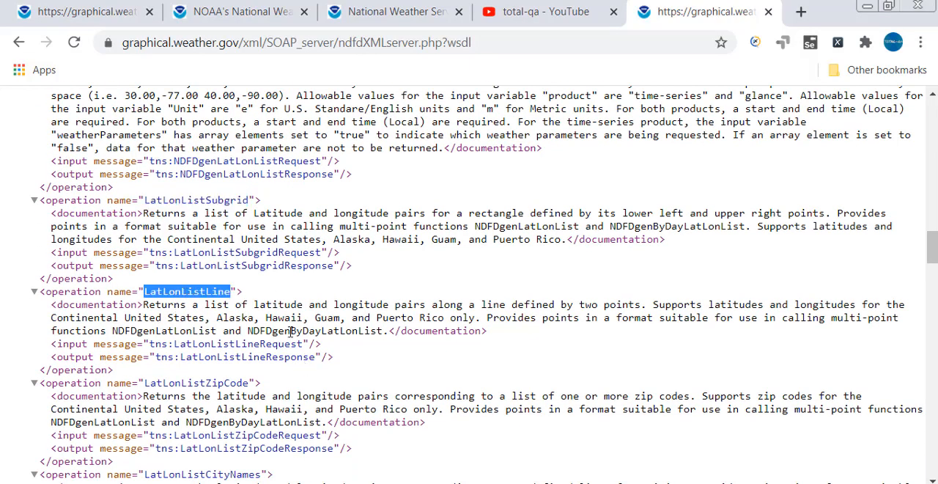
Find the CornerPoints operation, draw red boxes around it and its CornerPointsRequest and CornerPointsResponse messages, and clear the markings.
scroll(289, 331, "down", 2)
scroll(276, 360, "down", 1)
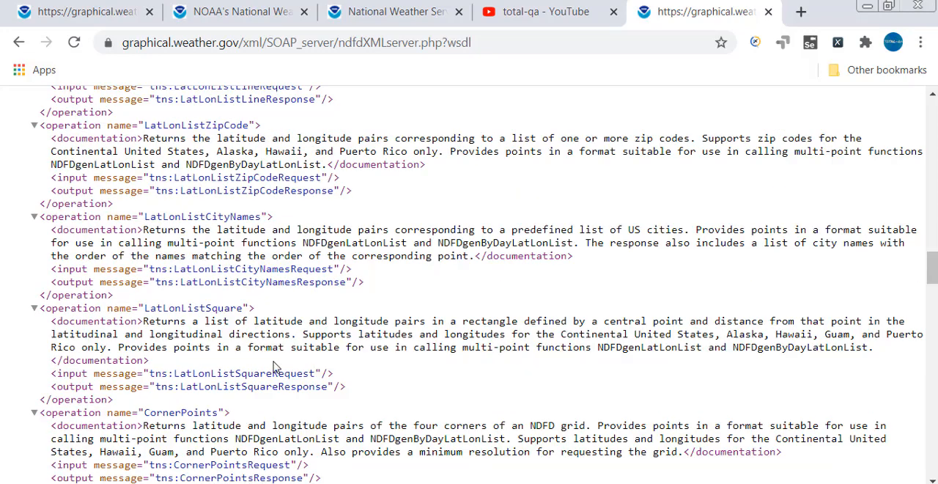
scroll(273, 368, "down", 1)
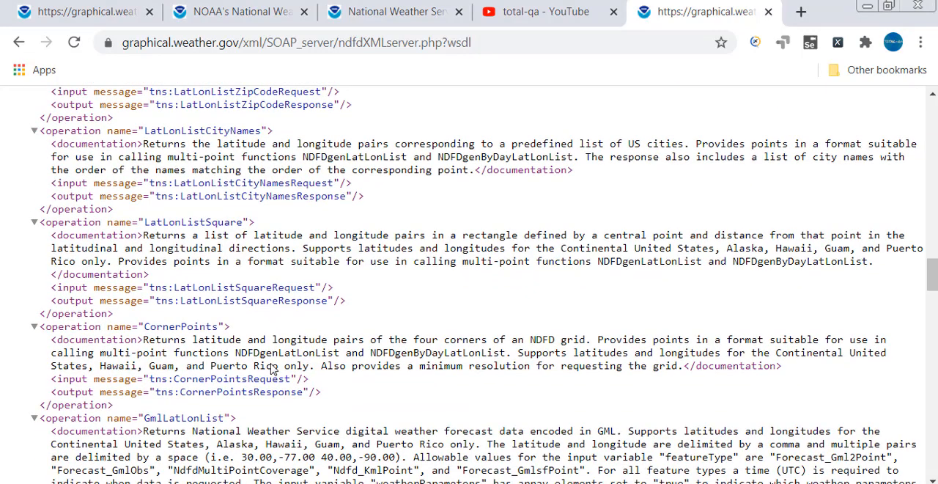
double_click(157, 327)
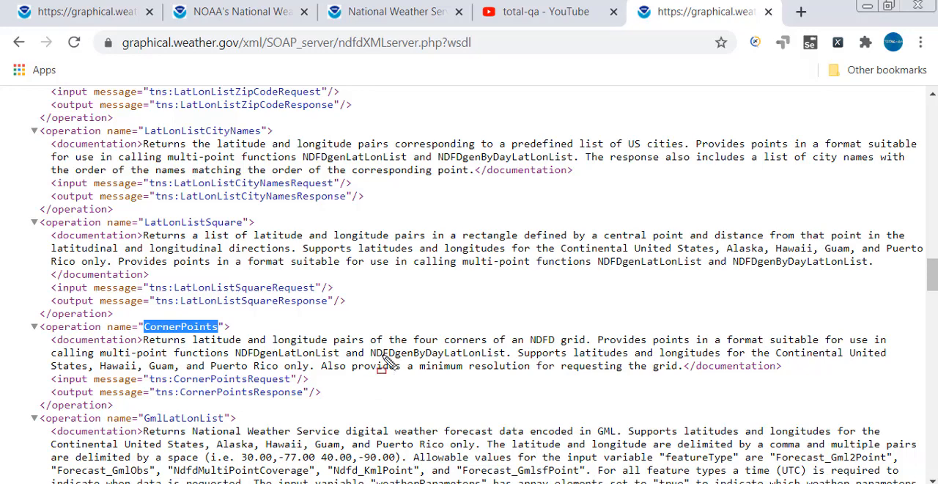
mouse_move(22, 320)
left_mouse_down()
mouse_move(137, 375)
mouse_move(351, 412)
left_mouse_up()
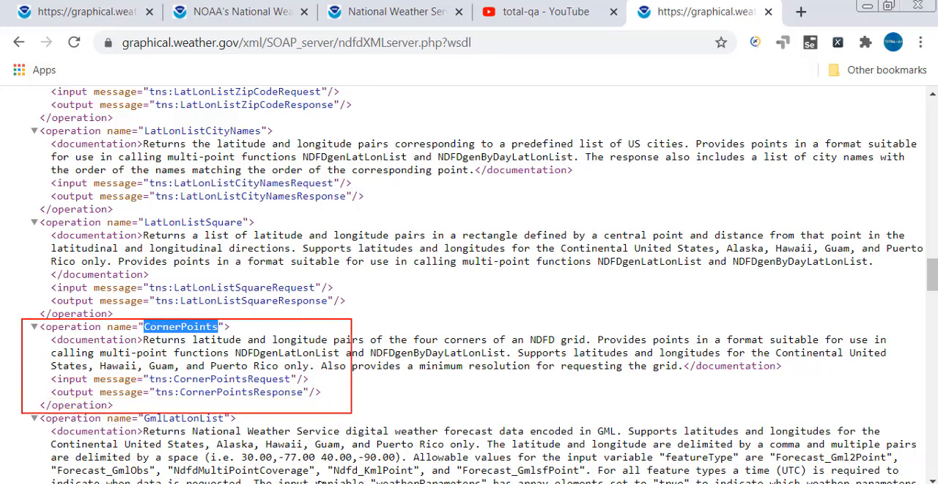
mouse_move(173, 374)
left_mouse_down()
mouse_move(189, 389)
mouse_move(301, 388)
mouse_move(292, 386)
left_mouse_up()
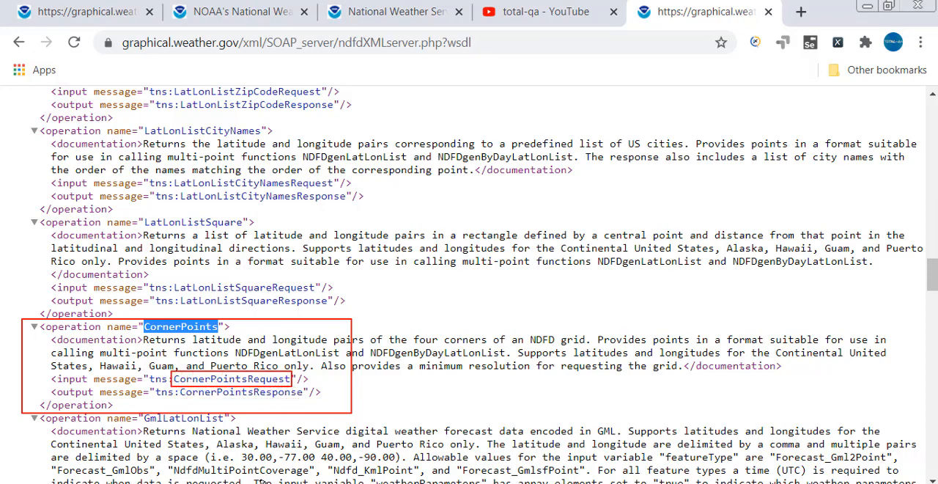
mouse_move(178, 386)
left_mouse_down()
mouse_move(184, 398)
mouse_move(308, 400)
left_mouse_up()
mouse_move(277, 483)
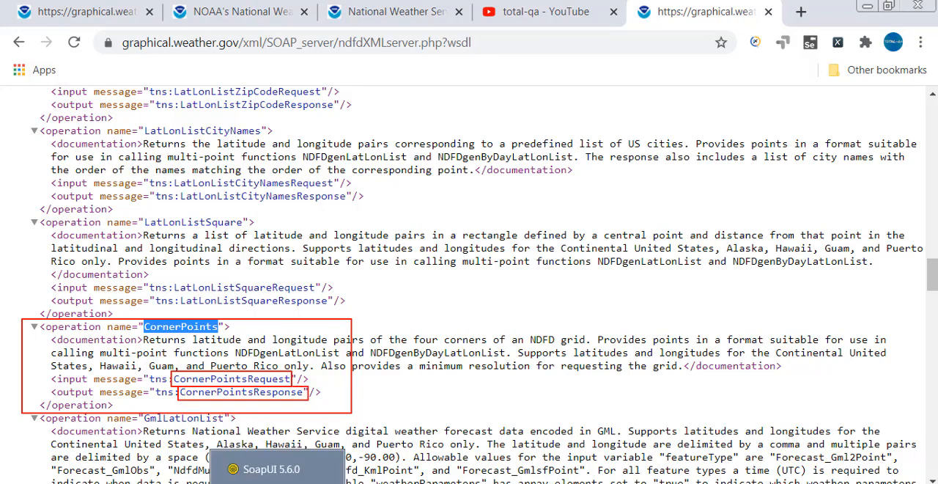
left_click(353, 238, "shift")
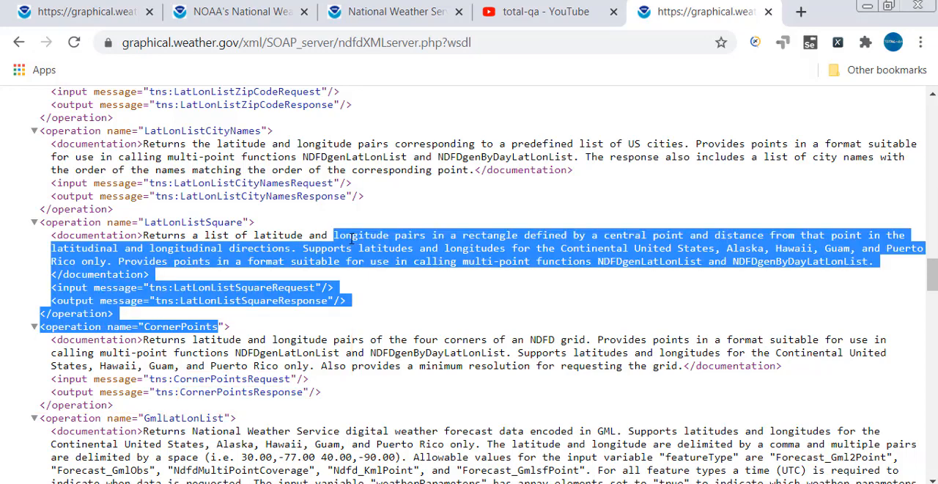
left_click(360, 395)
Search the page for CornerPointsRequest from the CornerPoints operation, and examine the part type in its message definition.
double_click(252, 379)
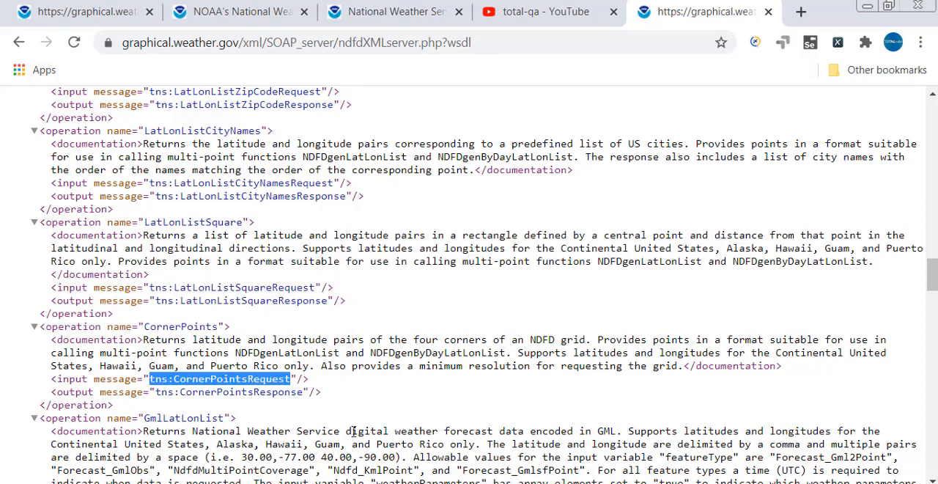
left_click(288, 397)
left_click_drag(174, 379, 291, 379)
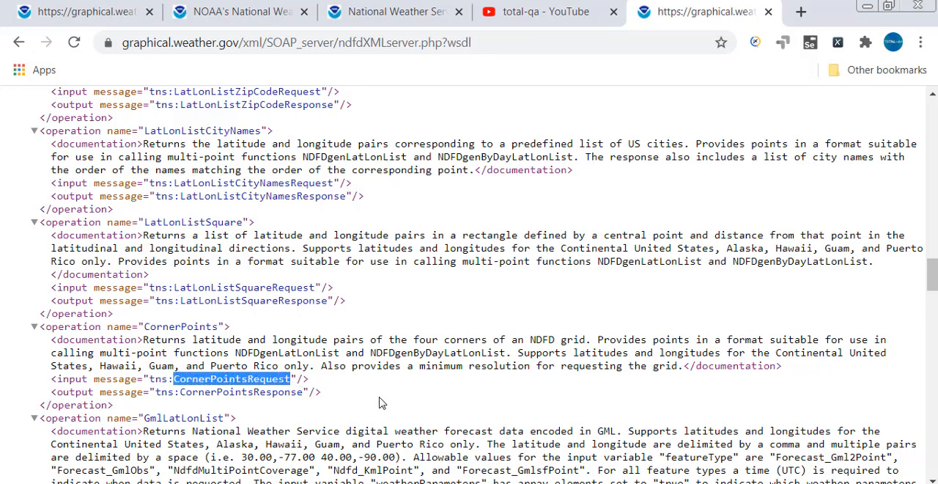
key("ctrl+f")
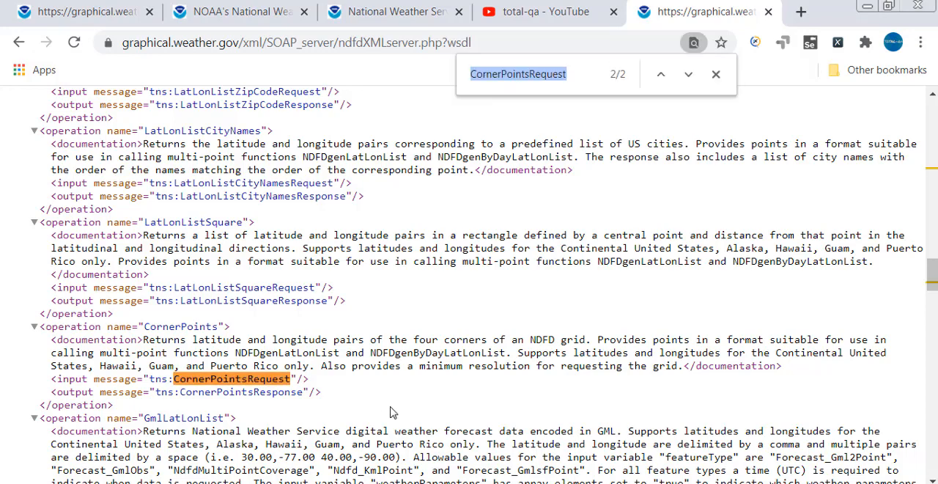
left_click(660, 74)
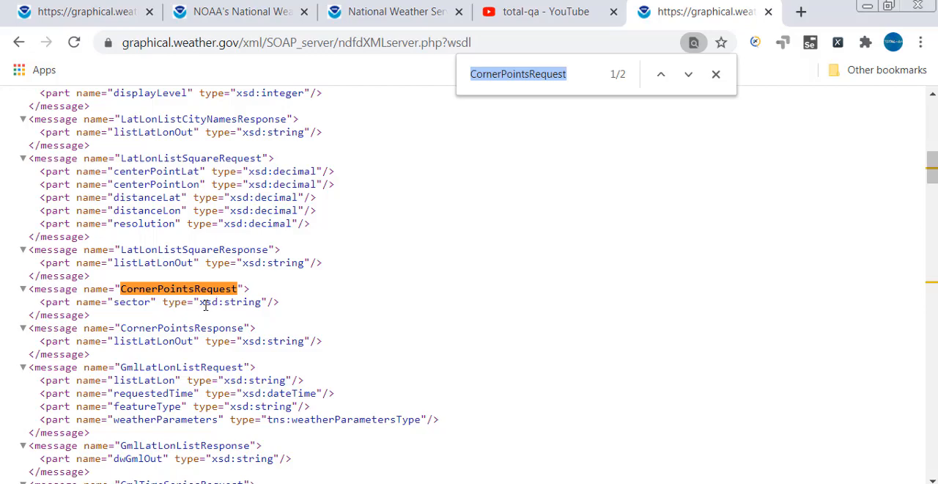
left_click_drag(200, 302, 266, 302)
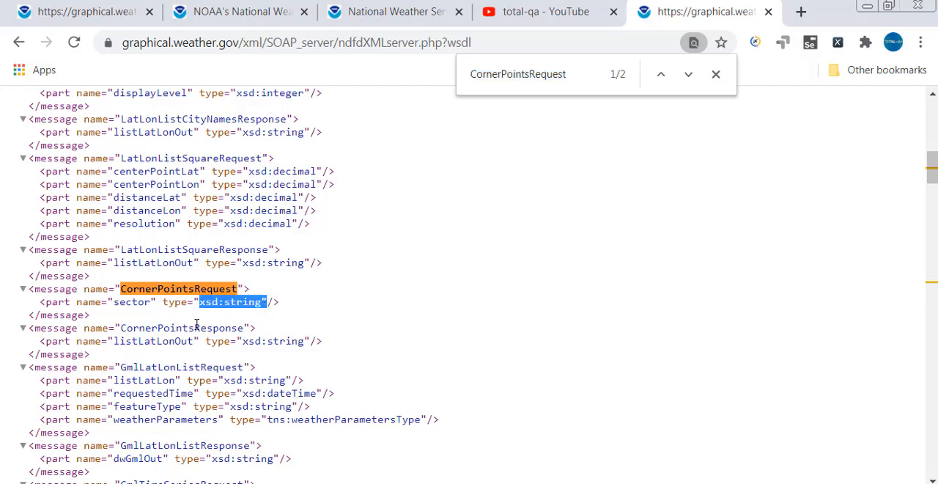
Return to the CornerPoints operation, search the page for its output message CornerPointsResponse, and examine that message's part type and name.
left_click(689, 75)
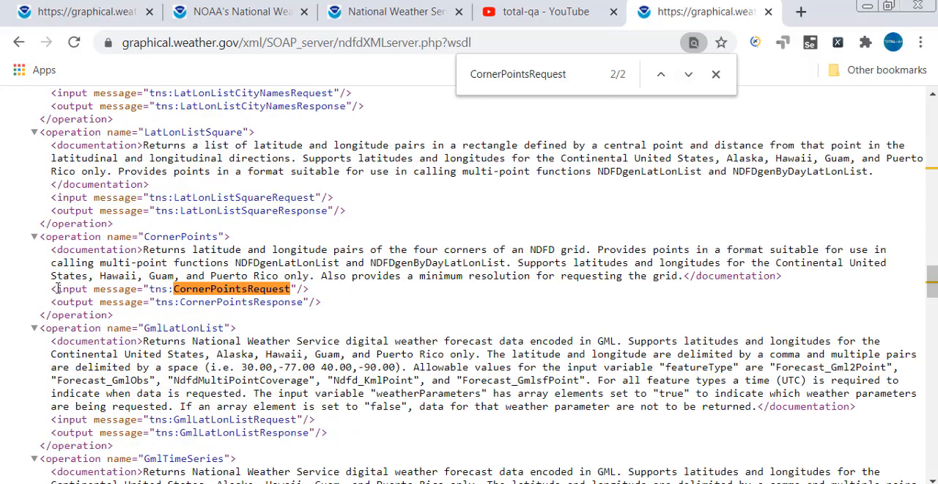
left_click_drag(57, 288, 328, 294)
left_click(266, 325)
left_click_drag(182, 304, 303, 303)
key("ctrl+c")
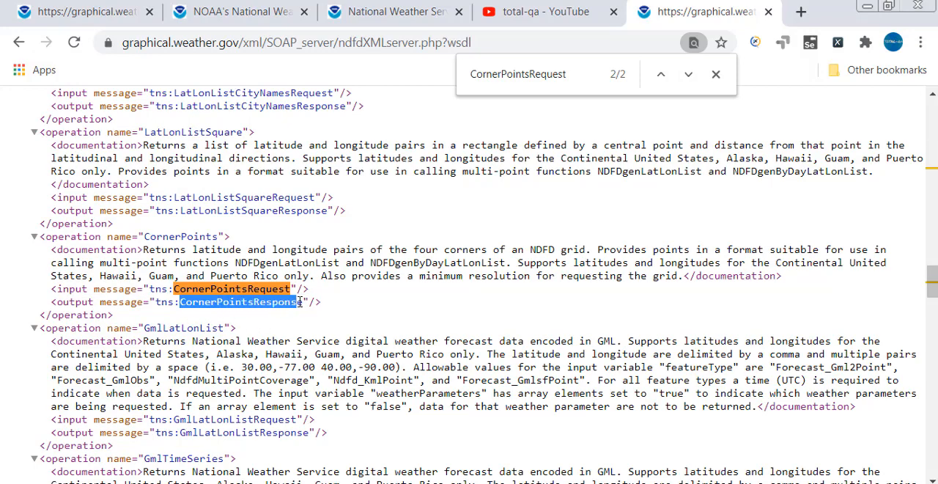
left_click(498, 80)
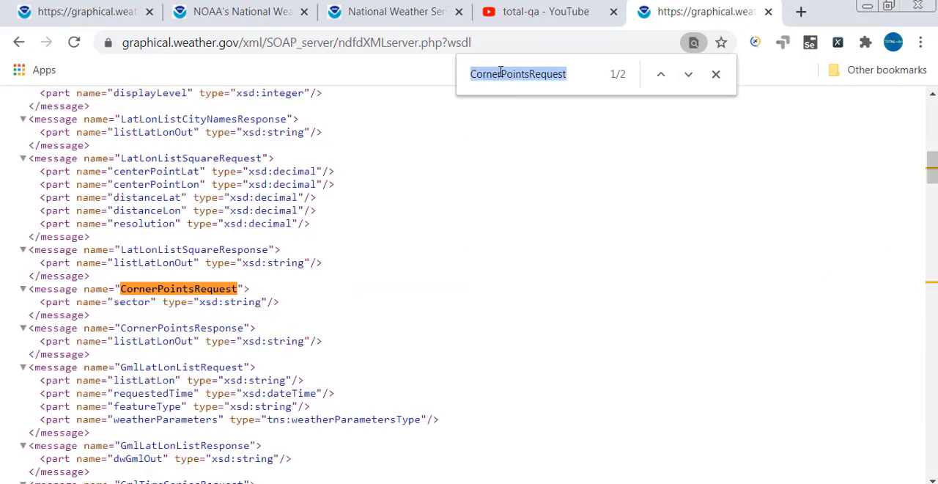
key("ctrl+v")
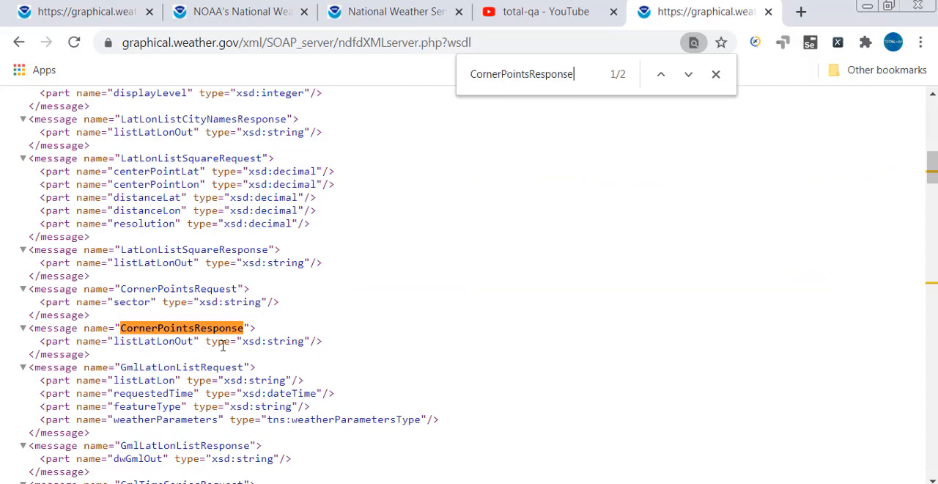
left_click_drag(206, 342, 313, 341)
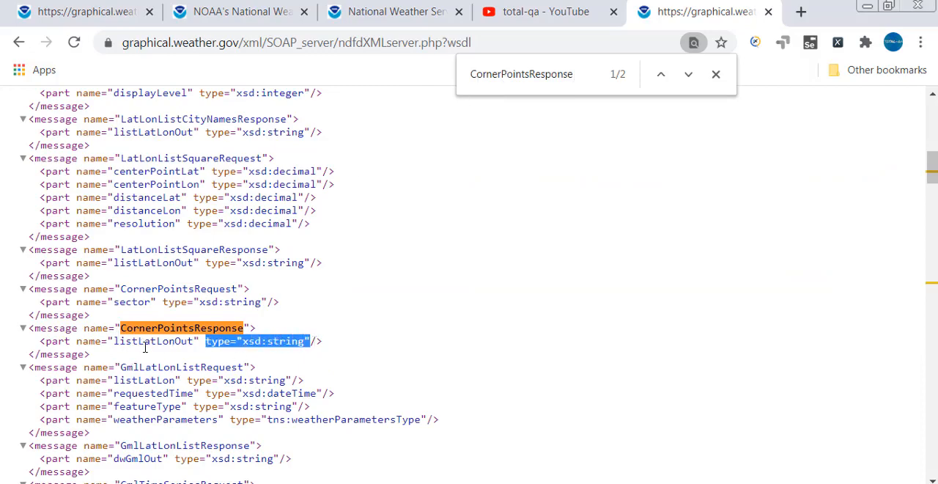
double_click(176, 341)
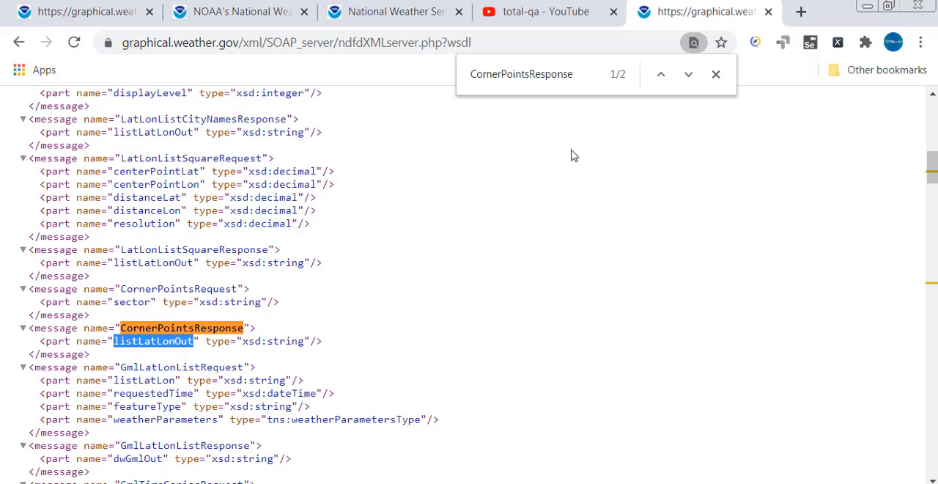
Return to the CornerPoints operation, check the ndfdXML service page's functionality list in its tab, and highlight the operation name in the WSDL.
left_click(688, 74)
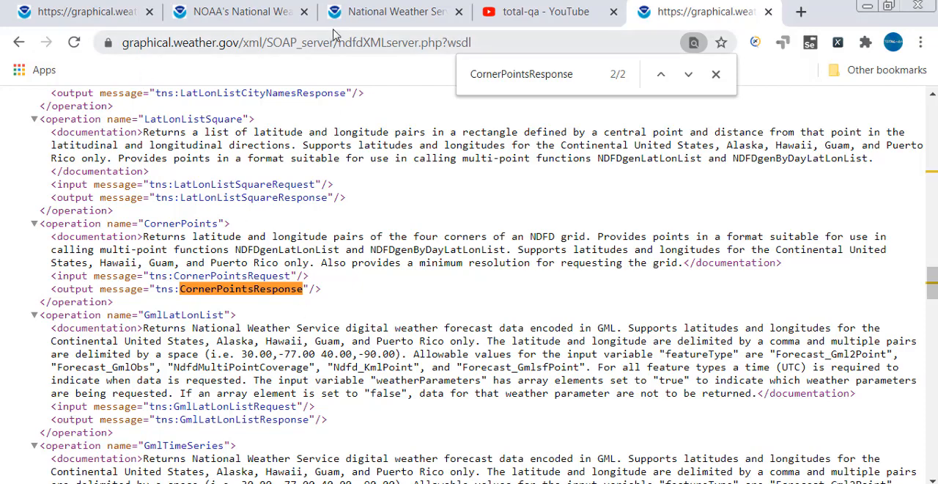
left_click(352, 13)
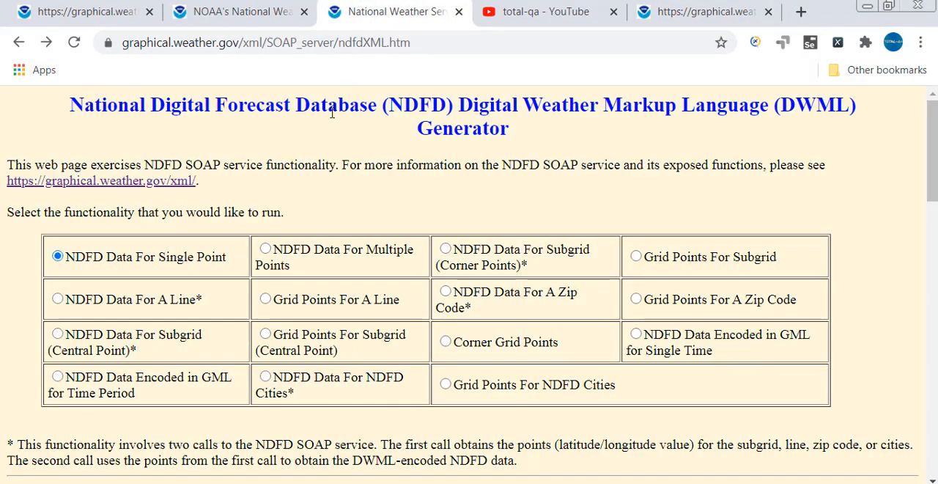
left_click(682, 14)
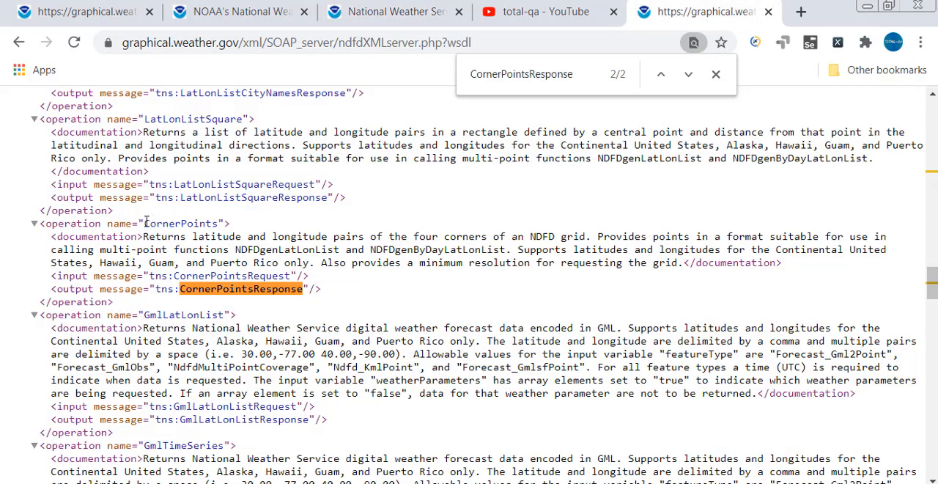
left_click_drag(146, 223, 219, 220)
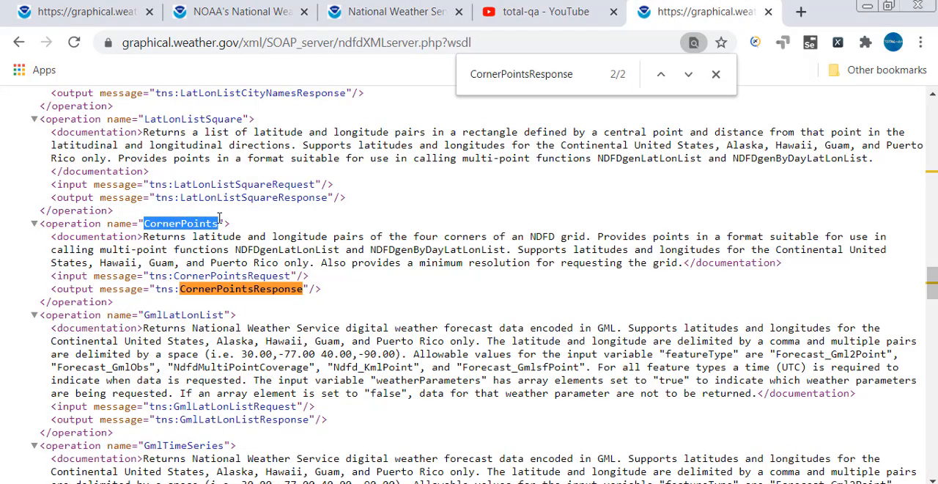
On the ndfdXML service page, run the Corner Grid Points functionality for the conus sector, highlighting the sample sectors before submitting.
left_click(359, 13)
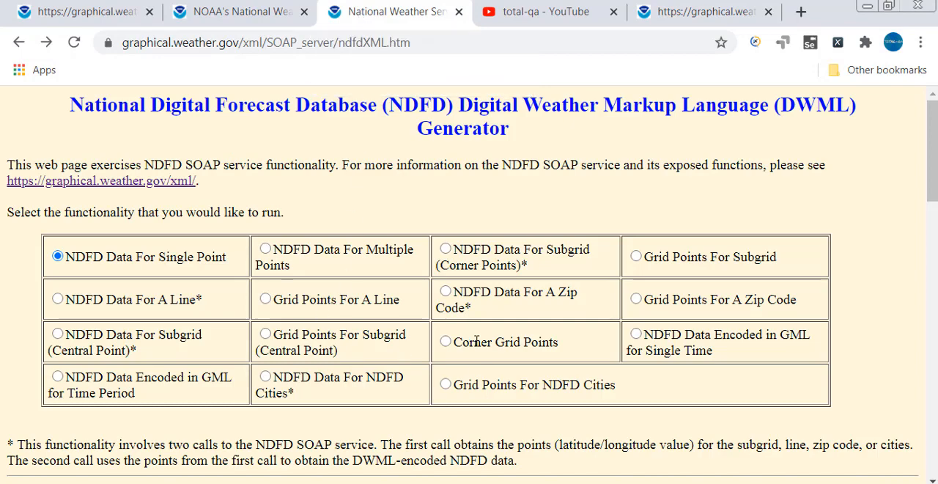
left_click_drag(455, 343, 558, 343)
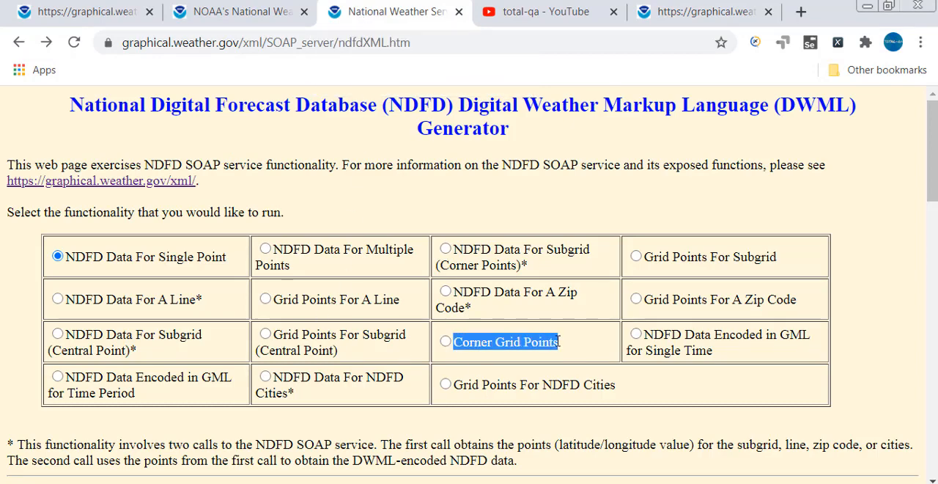
left_click(446, 342)
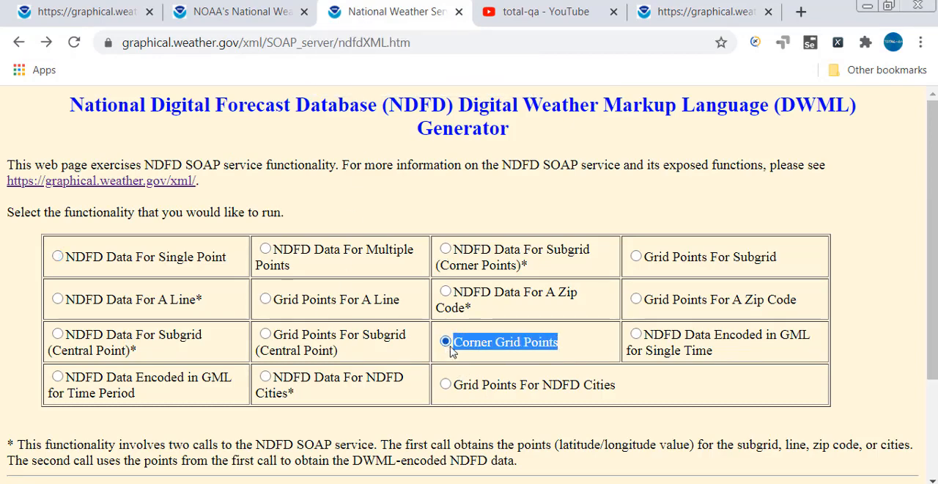
scroll(337, 439, "down", 2)
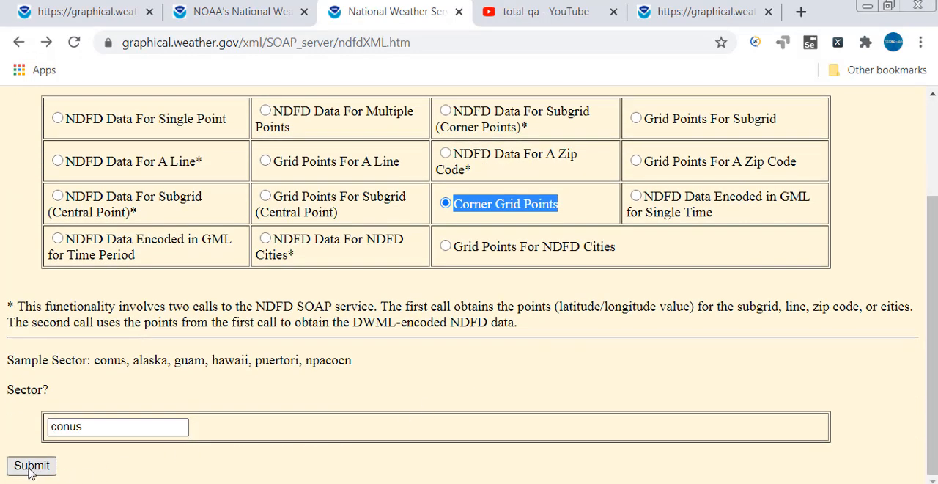
left_click_drag(94, 362, 360, 369)
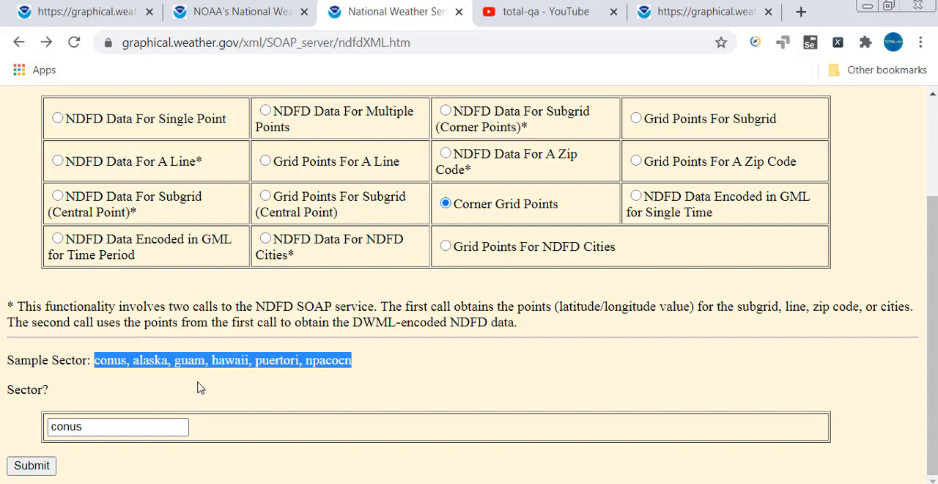
left_click(20, 473)
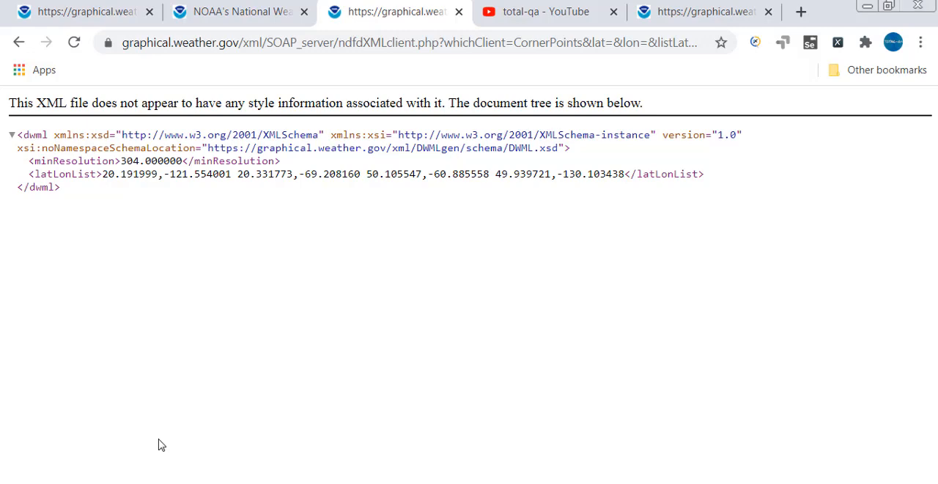
Return to the functionality form, select Corner Grid Points again, and resubmit it with the sector conus.
left_click(18, 43)
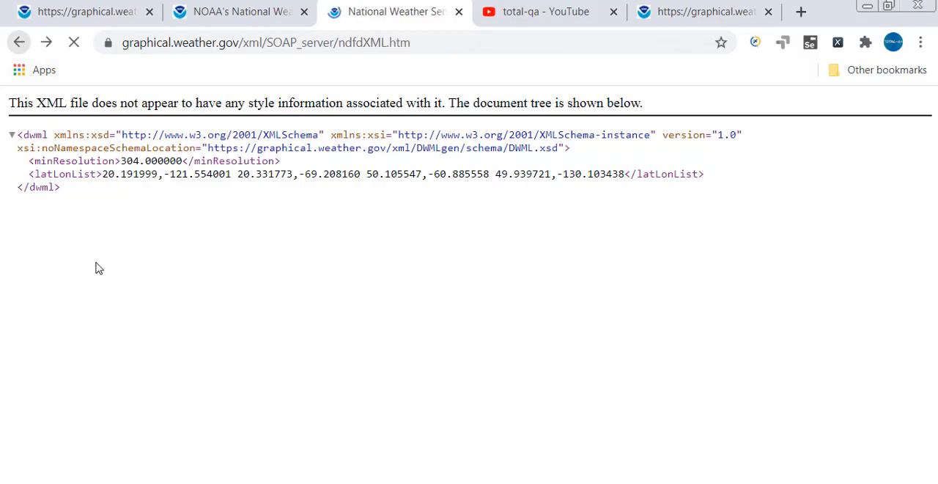
scroll(175, 447, "up", 10)
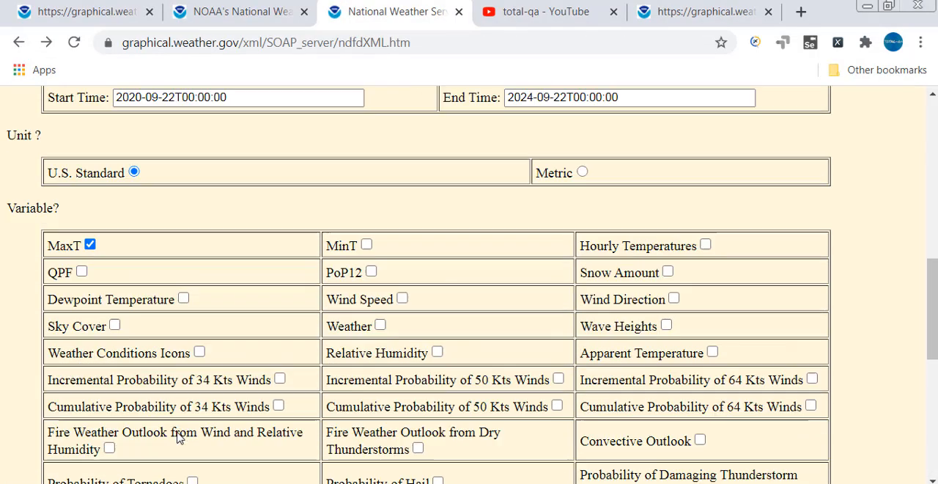
scroll(176, 436, "up", 5)
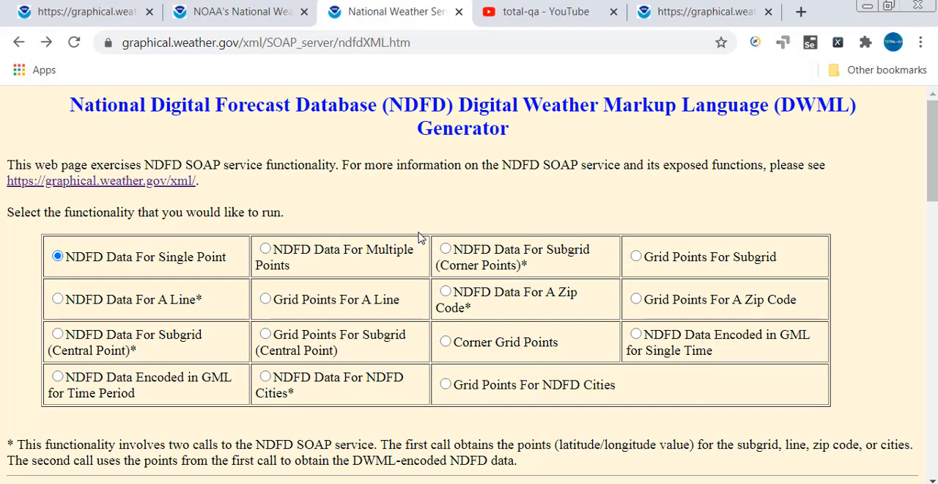
left_click(445, 342)
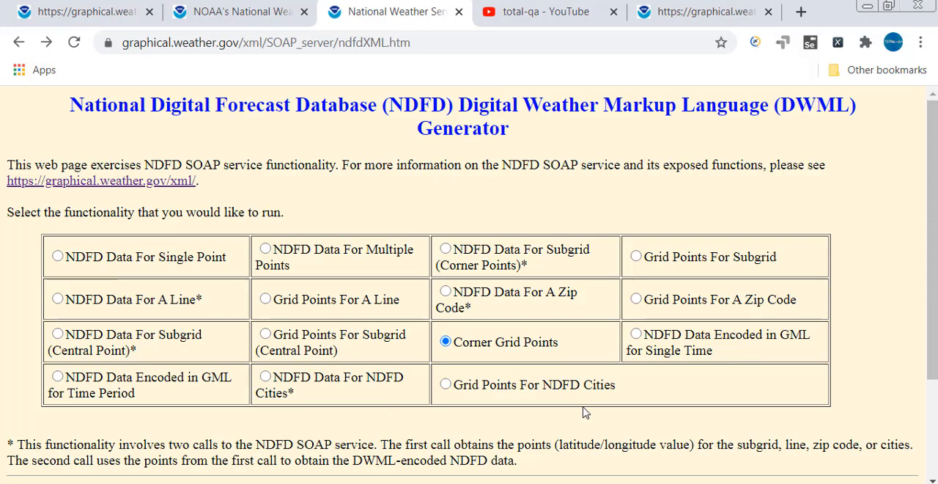
scroll(433, 334, "down", 3)
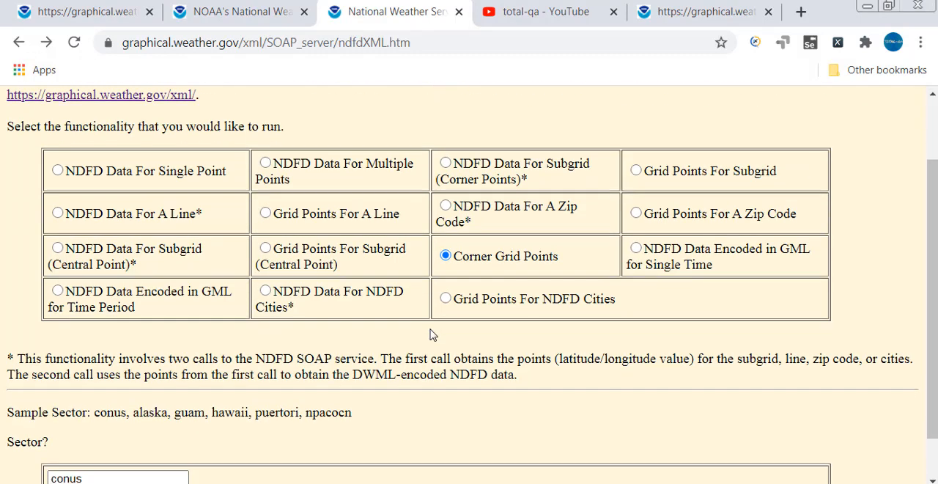
left_click(32, 466)
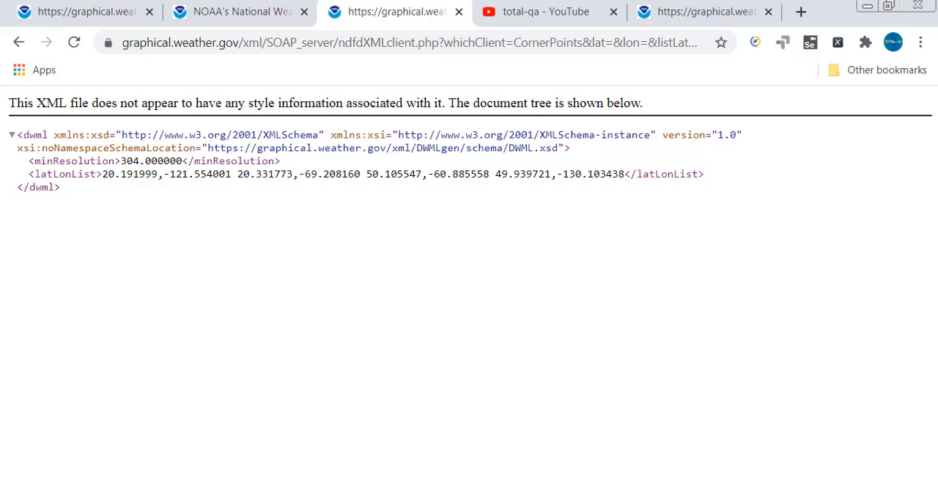
Switch to the SOAPUIWSDL.txt notes in Notepad, highlight the SOAP UI heading, and copy the SoapUI download URL below it.
key("alt+Tab")
left_click(217, 347)
scroll(182, 398, "up", 1)
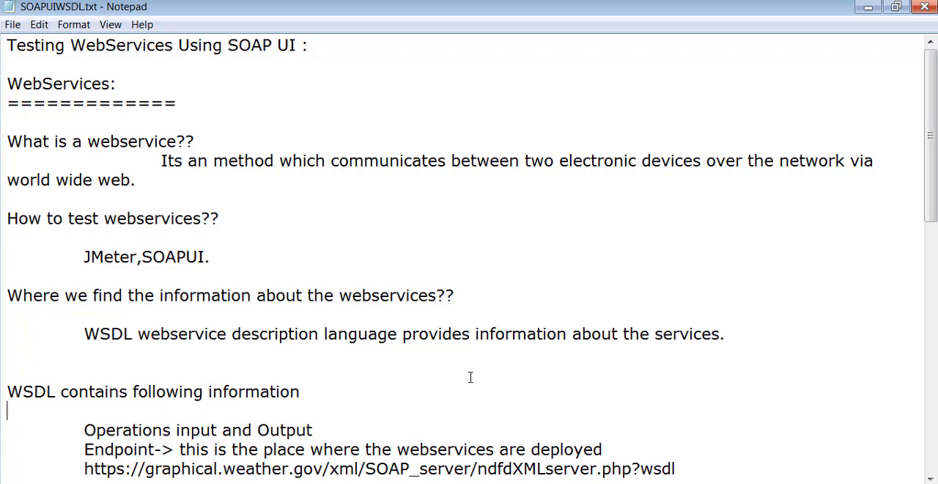
scroll(468, 380, "down", 4)
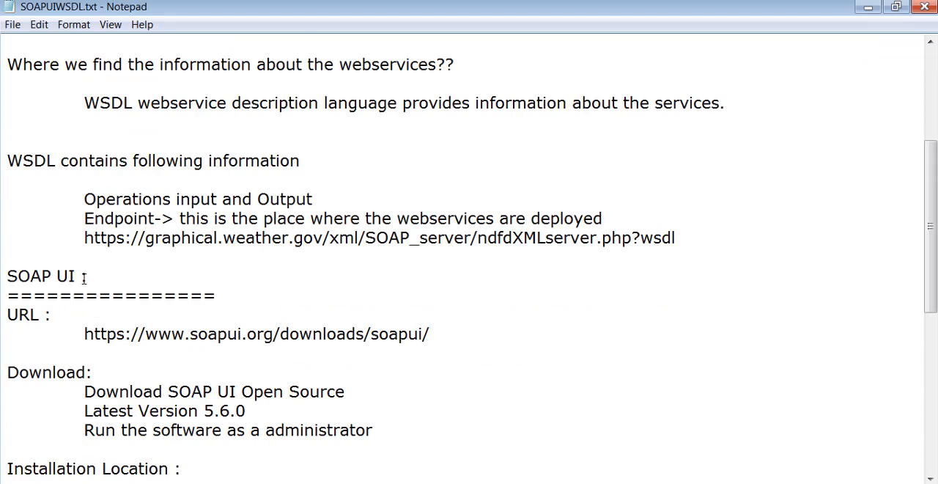
left_click_drag(86, 277, 6, 277)
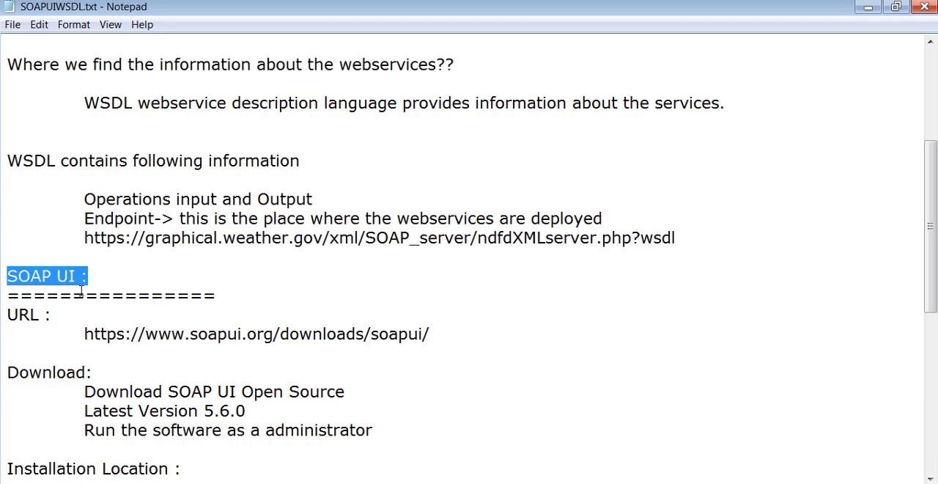
left_click_drag(84, 334, 446, 331)
key("ctrl+c")
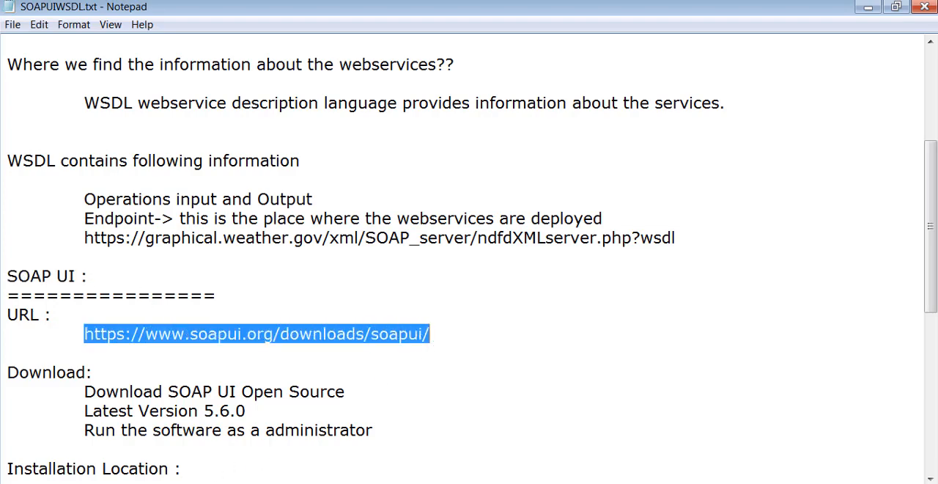
key("alt+Tab")
left_click(743, 11)
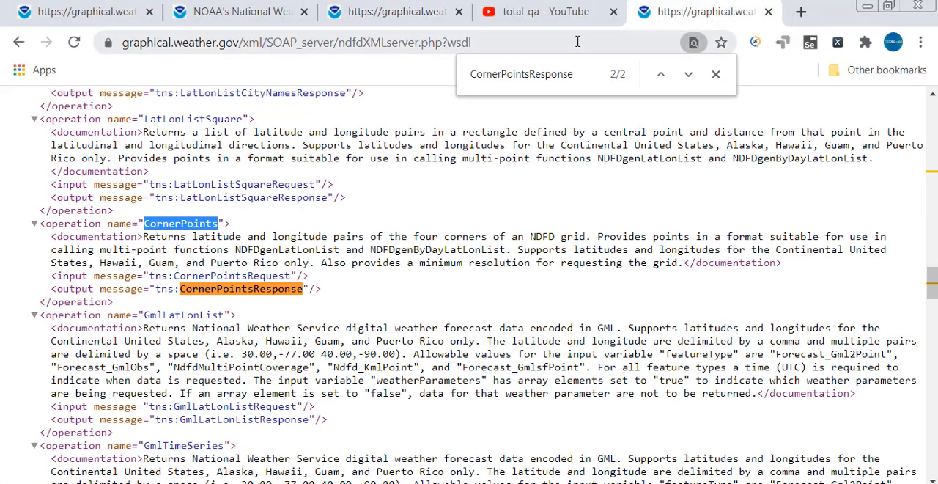
left_click(800, 12)
key("ctrl+v")
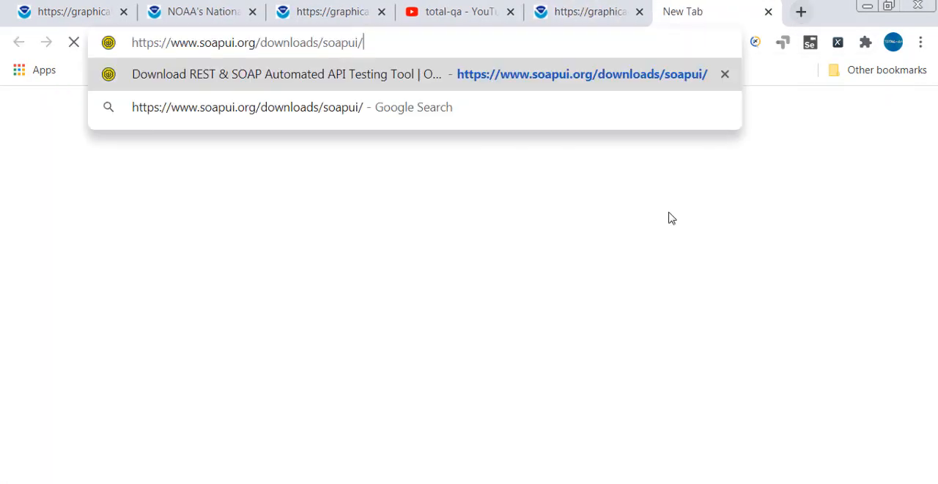
key("Return")
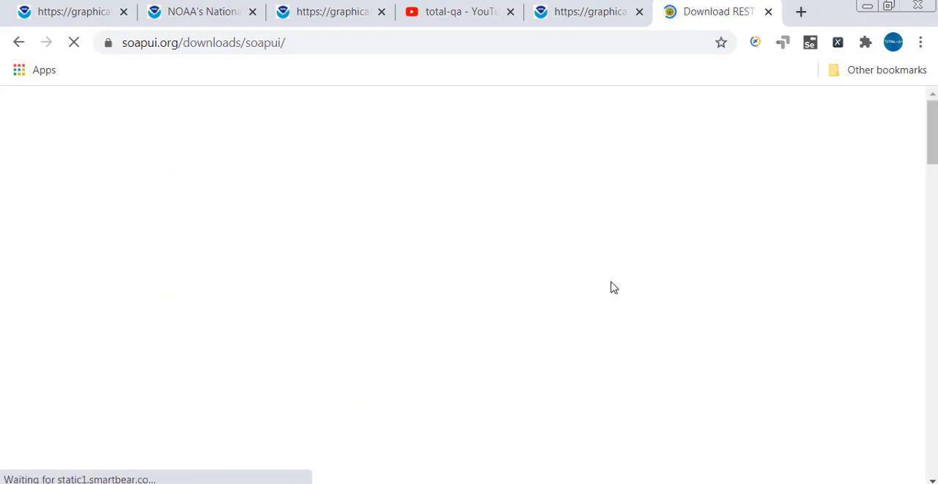
Find the two editions on the download page, and highlight the SoapUI Pro and SoapUI Open Source headings in turn to compare them.
scroll(608, 286, "down", 3)
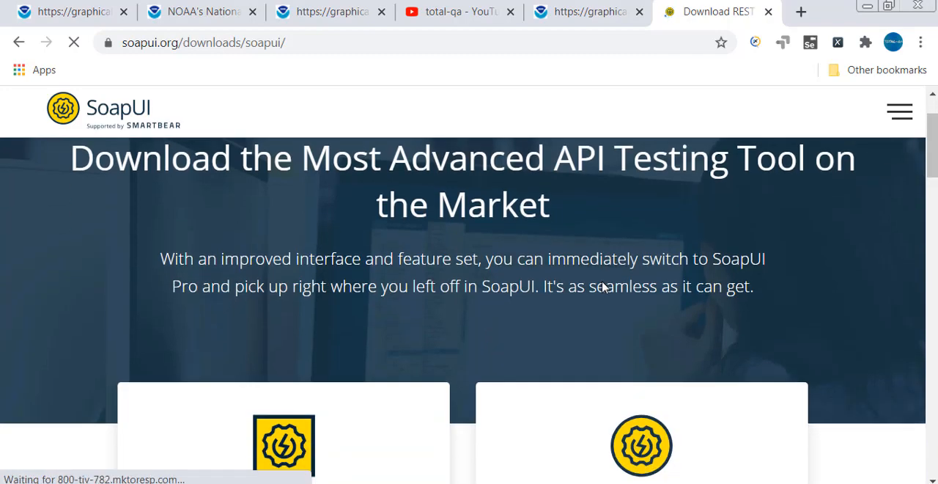
scroll(586, 271, "down", 2)
scroll(377, 198, "down", 2)
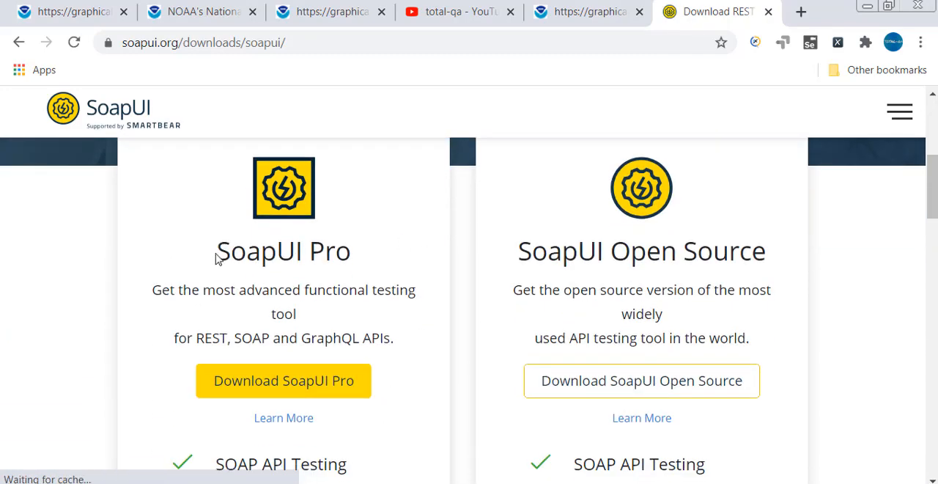
left_click_drag(219, 251, 351, 252)
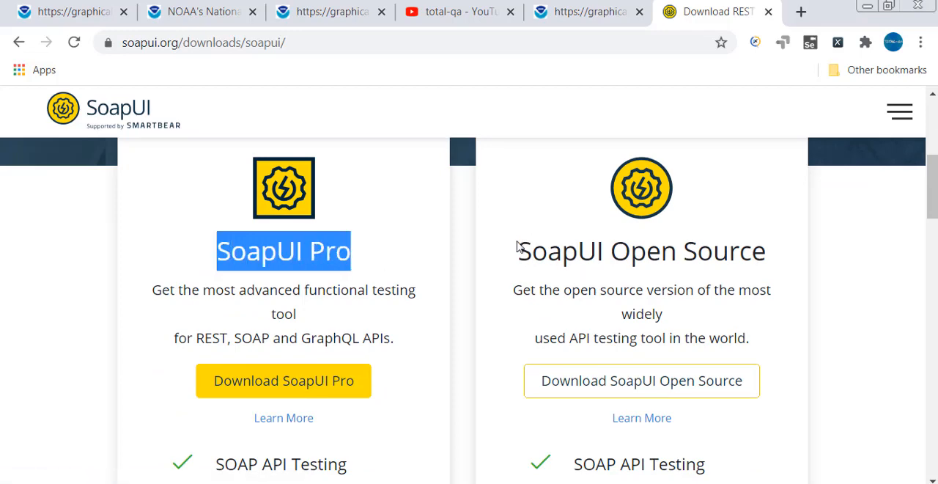
left_click_drag(518, 249, 766, 252)
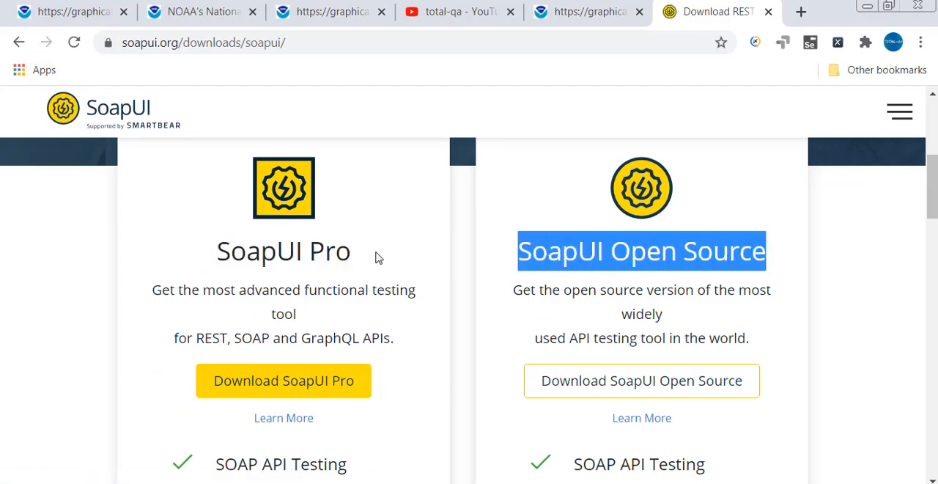
left_click(350, 258)
left_click_drag(351, 258, 215, 272)
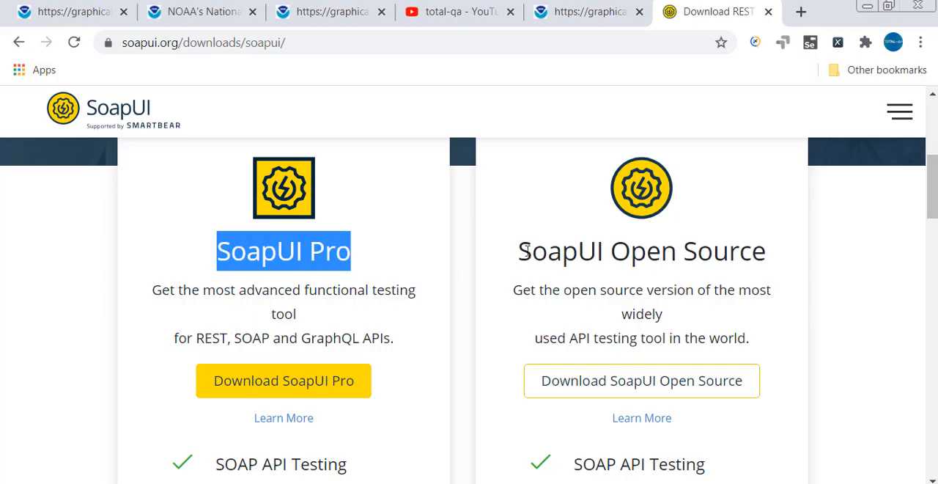
left_click_drag(519, 250, 766, 246)
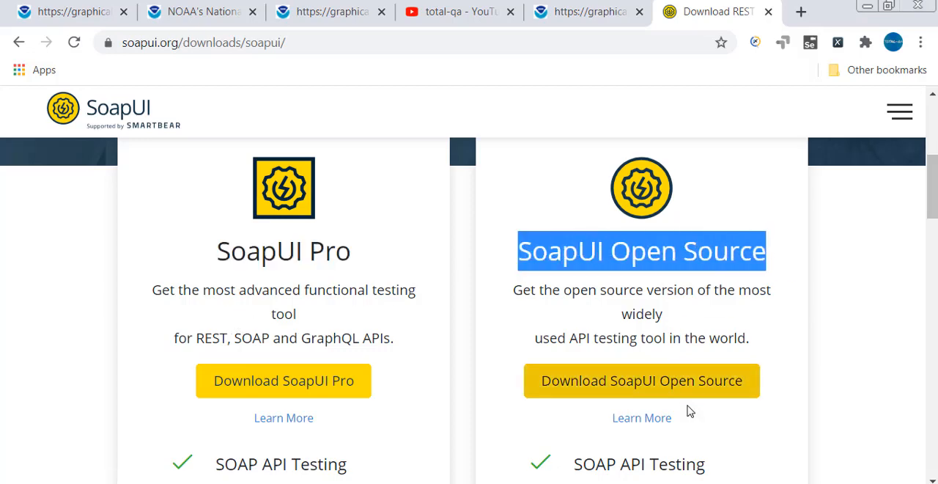
Examine the SoapUI Open Source feature list, highlighting REST API Testing, WSDL Coverage and Scripted Assertions.
scroll(671, 420, "down", 1)
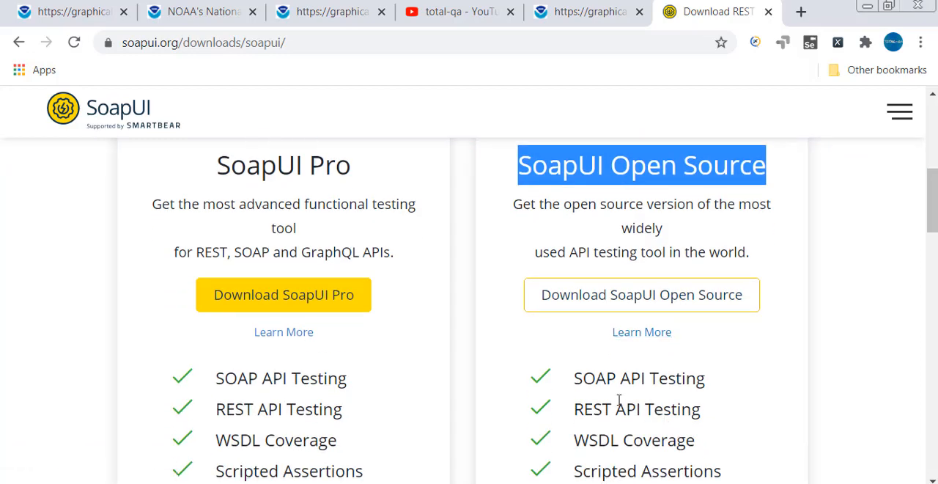
scroll(620, 374, "down", 1)
left_click_drag(574, 324, 706, 324)
left_click_drag(574, 352, 708, 354)
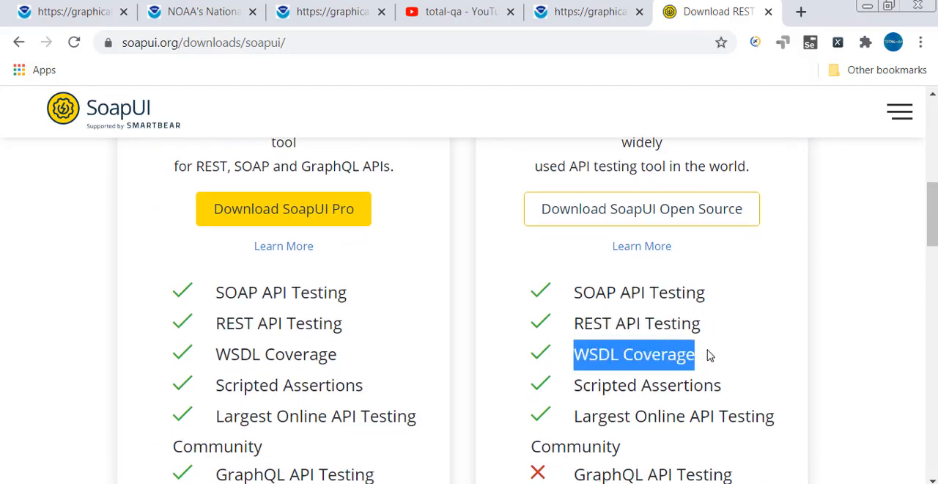
left_click_drag(581, 385, 712, 385)
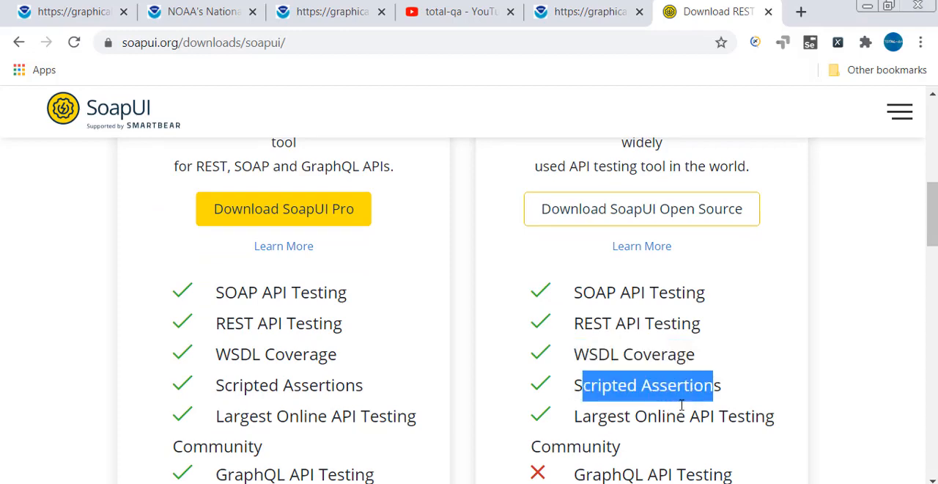
Compare the remaining features of SoapUI Pro and Open Source down to the support options, and return to the Open Source download option.
scroll(681, 403, "down", 2)
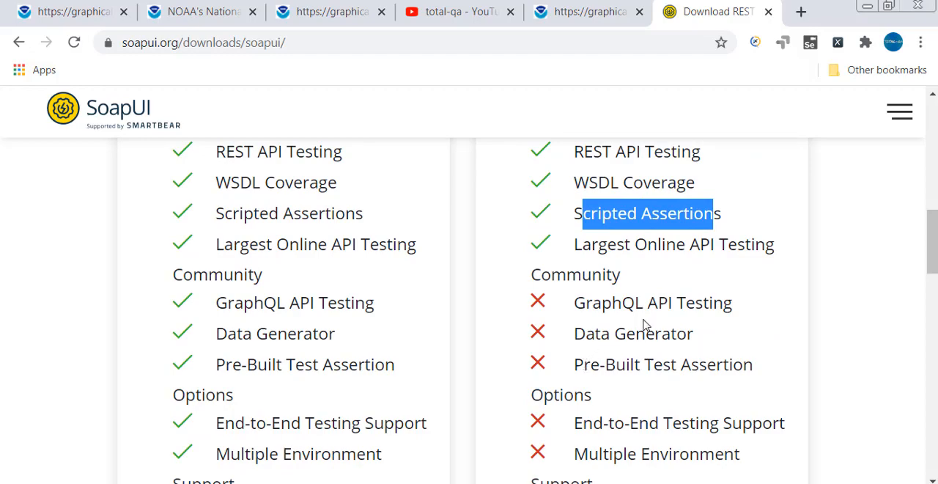
scroll(689, 385, "down", 1)
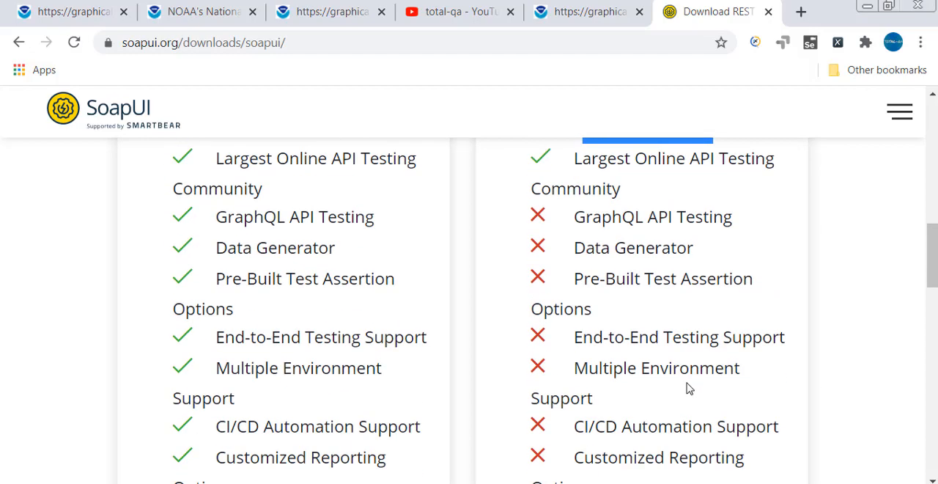
scroll(677, 390, "down", 1)
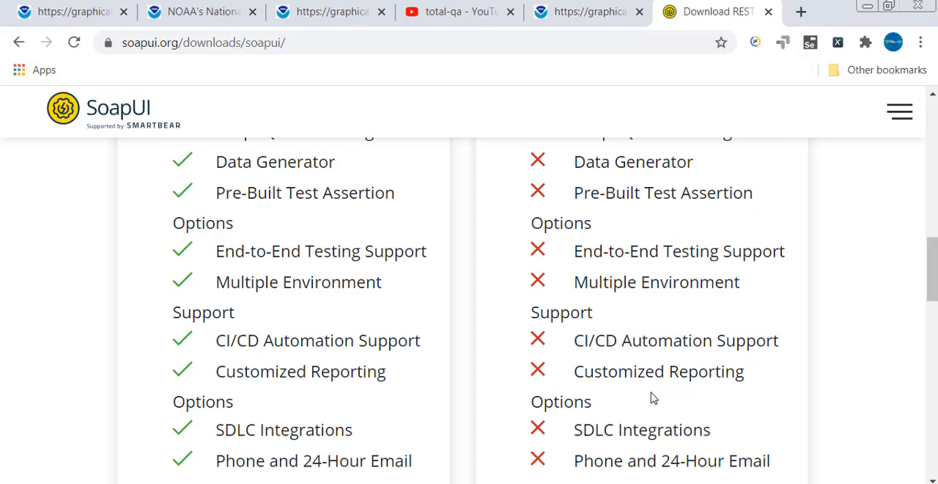
scroll(652, 396, "up", 3)
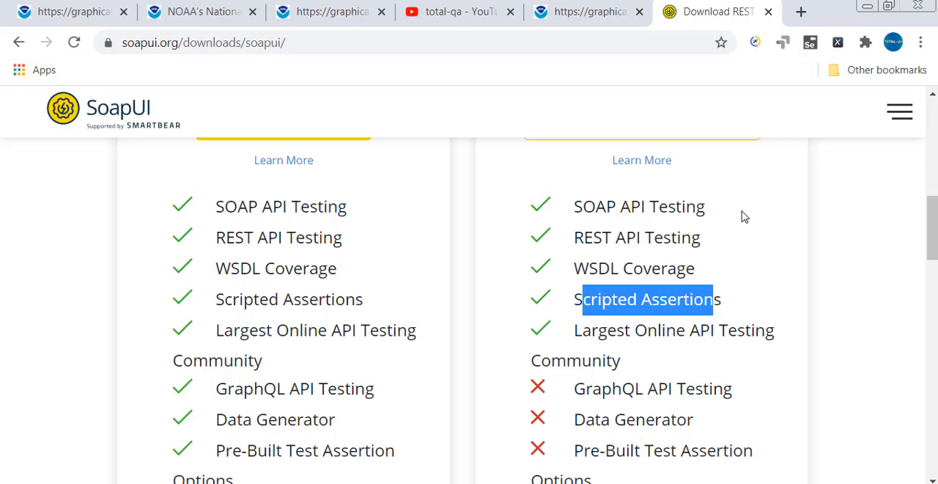
scroll(790, 224, "up", 2)
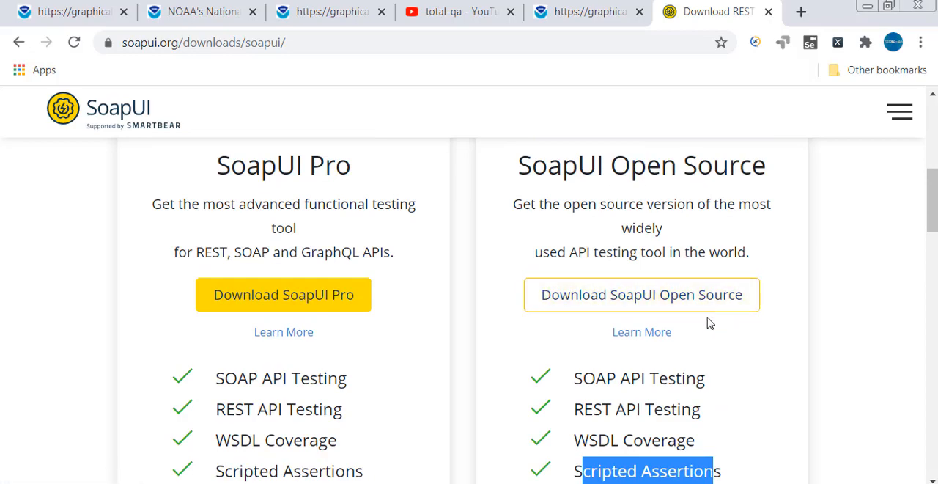
scroll(705, 325, "up", 4)
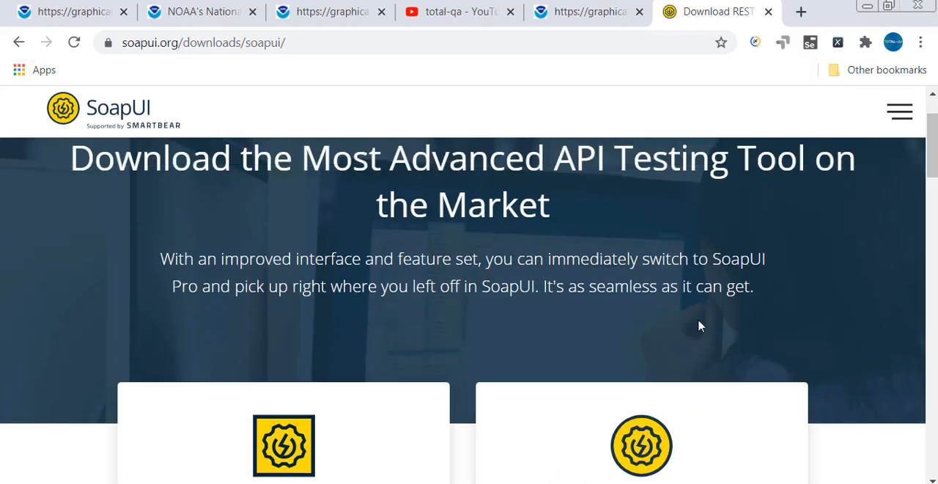
scroll(699, 326, "down", 5)
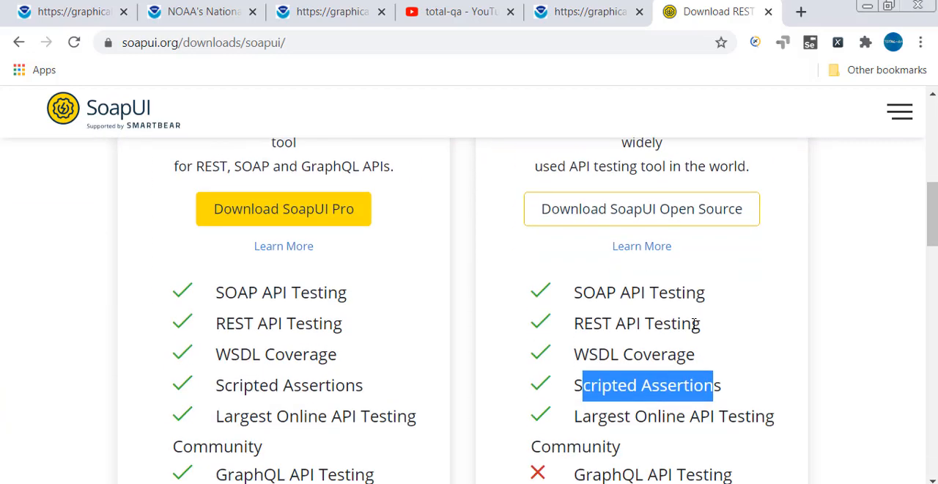
Switch to the SOAPUIWSDL.txt notes in Notepad, and highlight the download lines on the Open Source edition, version 5.6.0 and running as administrator.
scroll(694, 324, "down", 3)
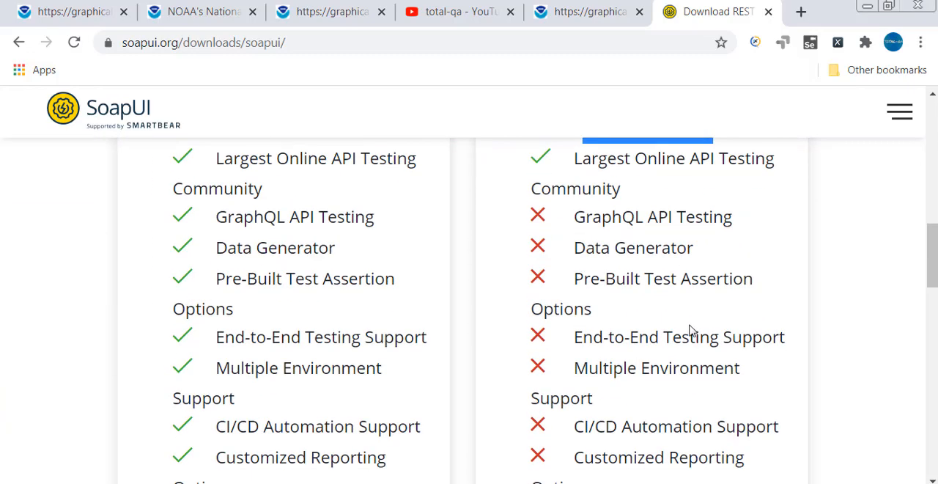
scroll(688, 326, "up", 4)
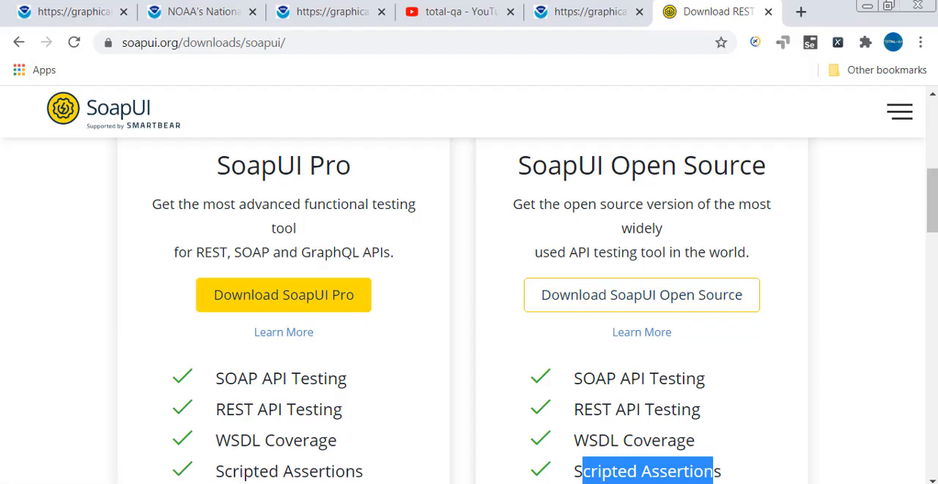
key("alt+Tab")
left_click(255, 381)
scroll(255, 381, "down", 1)
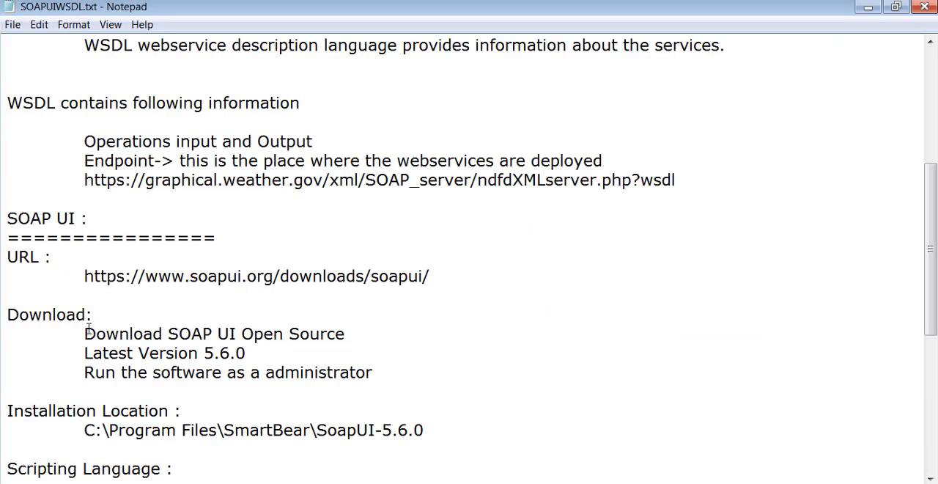
left_click_drag(85, 334, 378, 337)
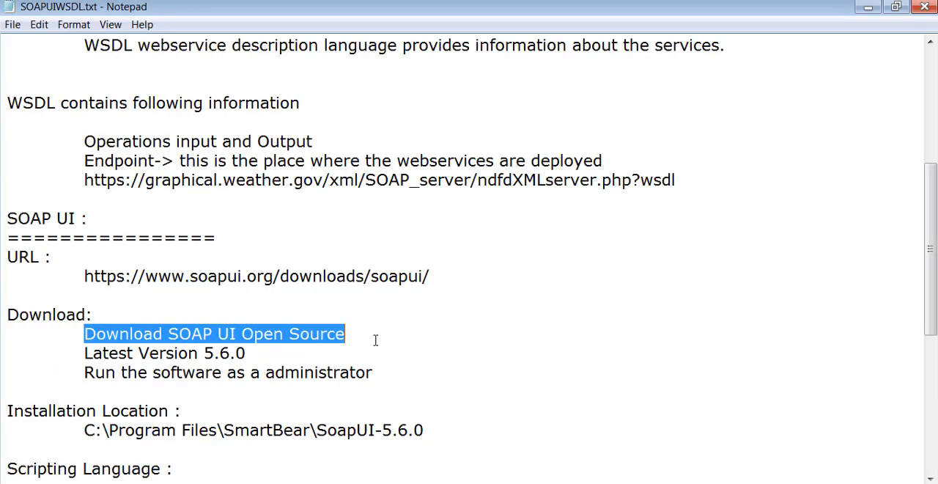
left_click_drag(85, 354, 274, 352)
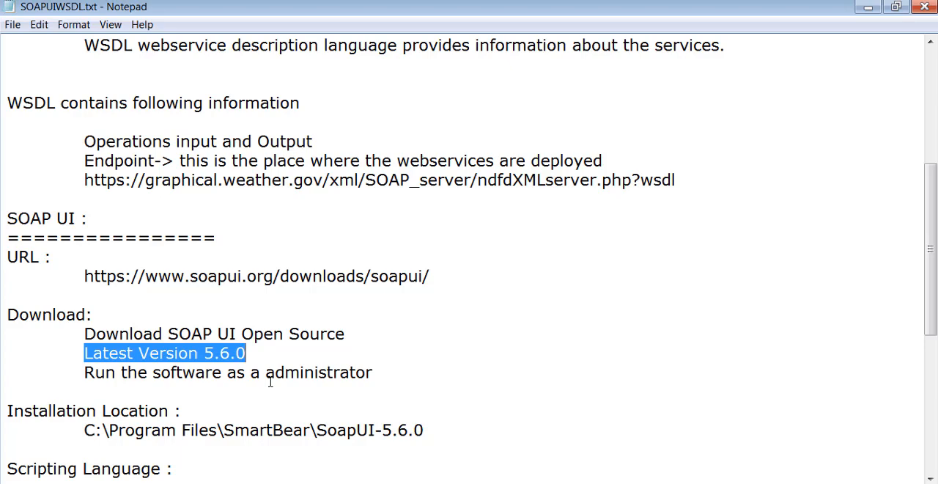
left_click(169, 314)
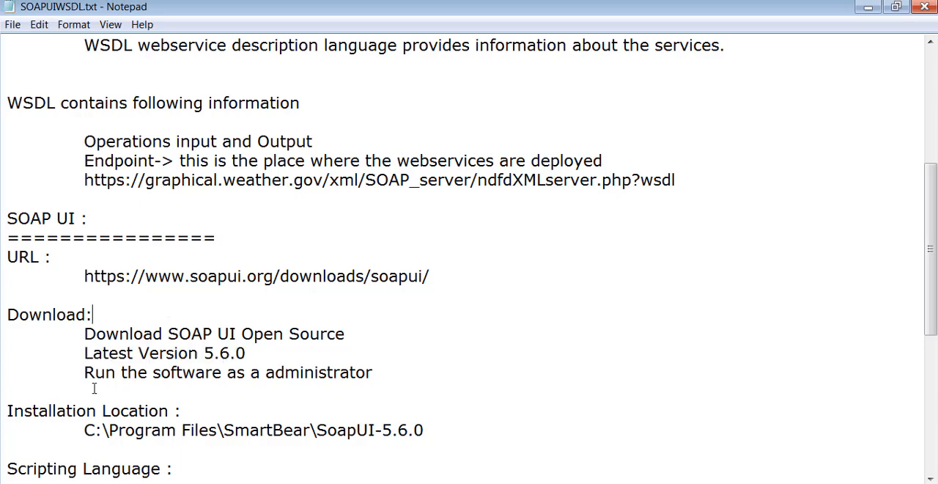
left_click_drag(84, 372, 374, 372)
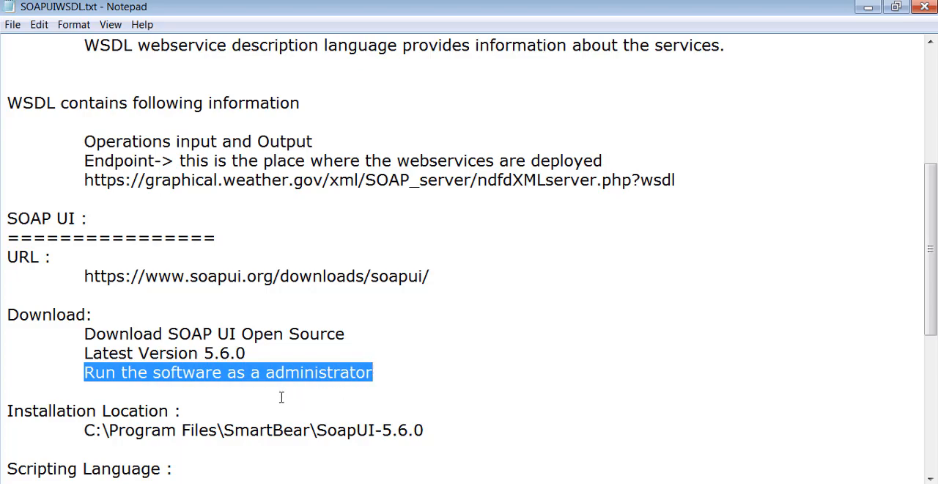
Examine the installation location and scripting language notes, highlighting the SmartBear folder path and Groovy.
scroll(334, 370, "down", 1)
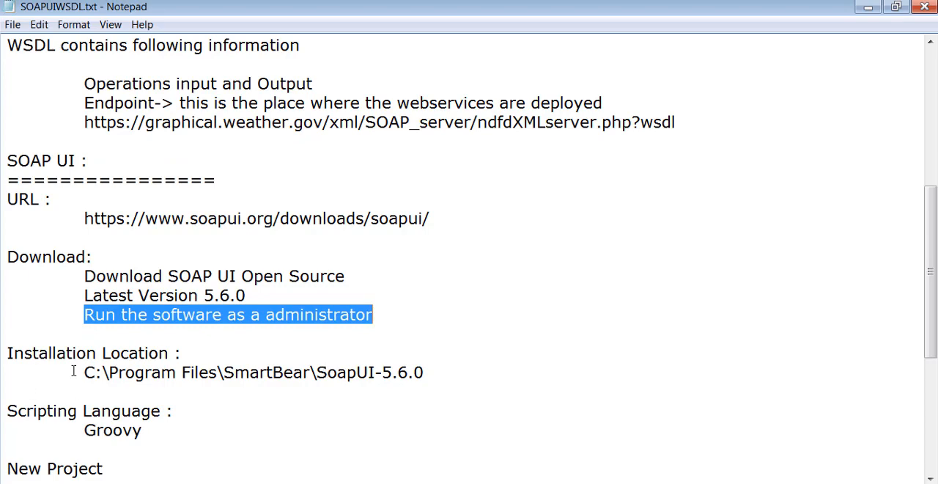
left_click_drag(83, 372, 192, 370)
left_click_drag(400, 357, 448, 365)
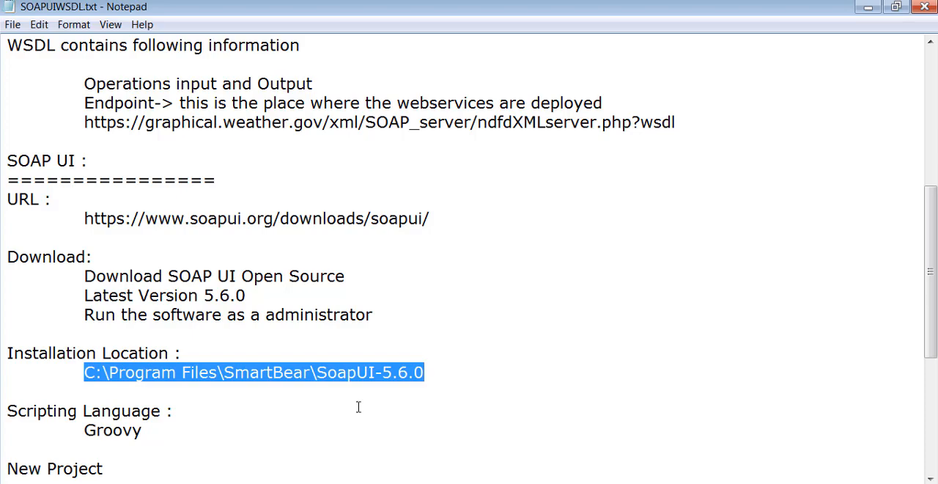
scroll(238, 329, "down", 1)
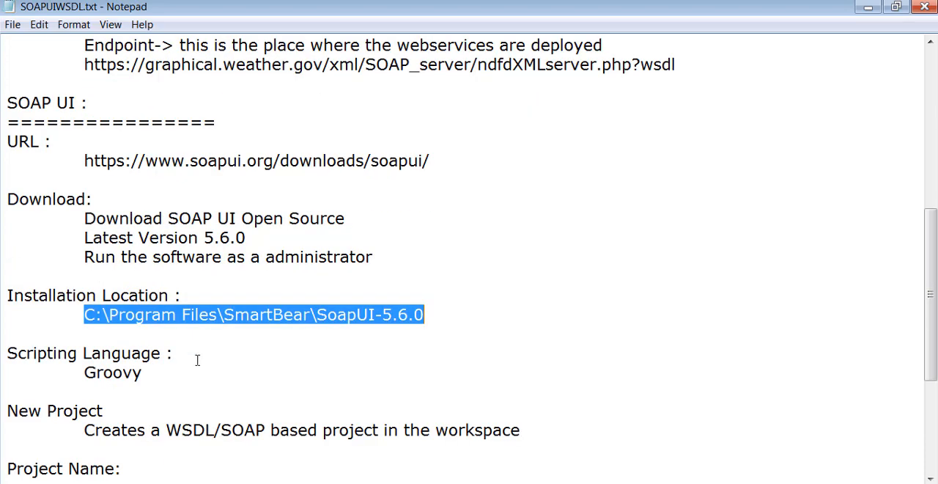
left_click_drag(152, 377, 78, 382)
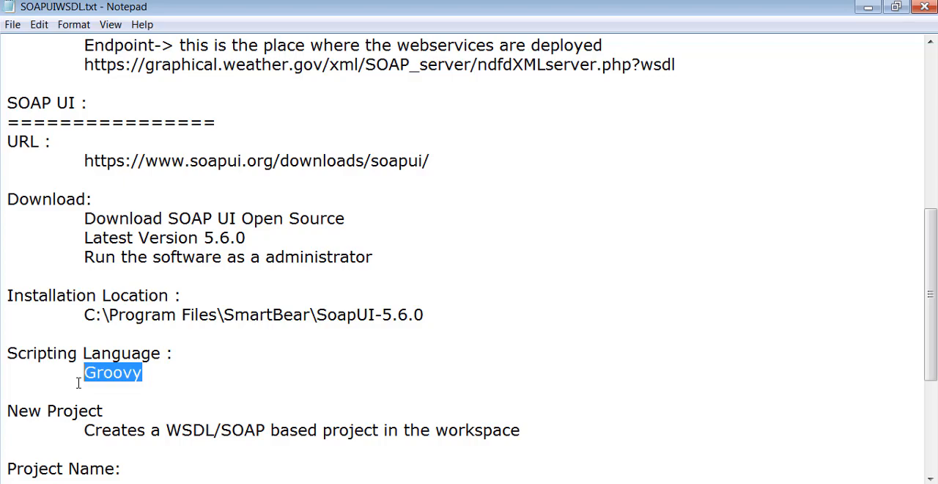
Examine the New Project section of the notes, highlighting its heading and the word SOAP in its description.
scroll(126, 352, "down", 1)
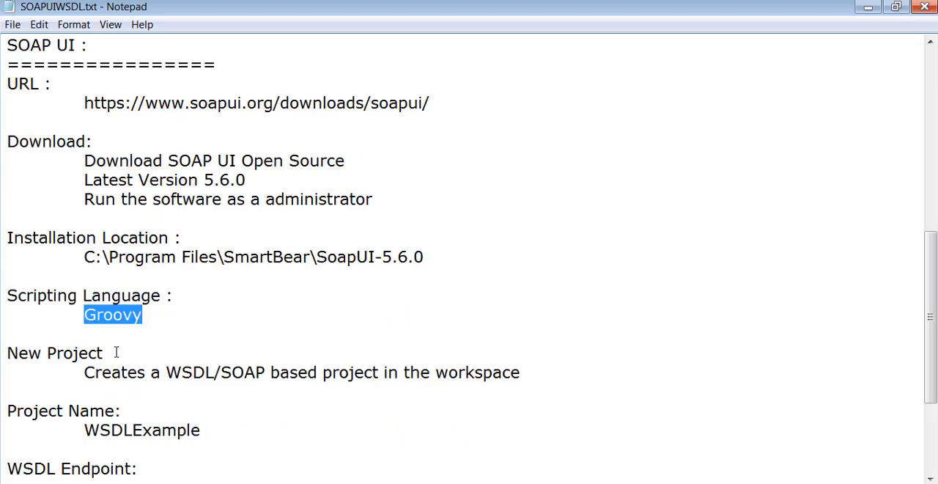
left_click_drag(116, 352, 6, 353)
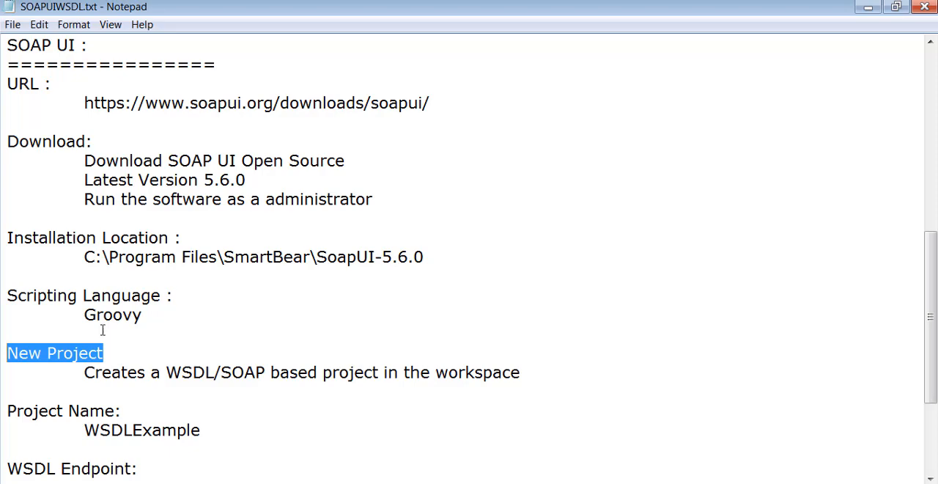
left_click_drag(221, 373, 262, 372)
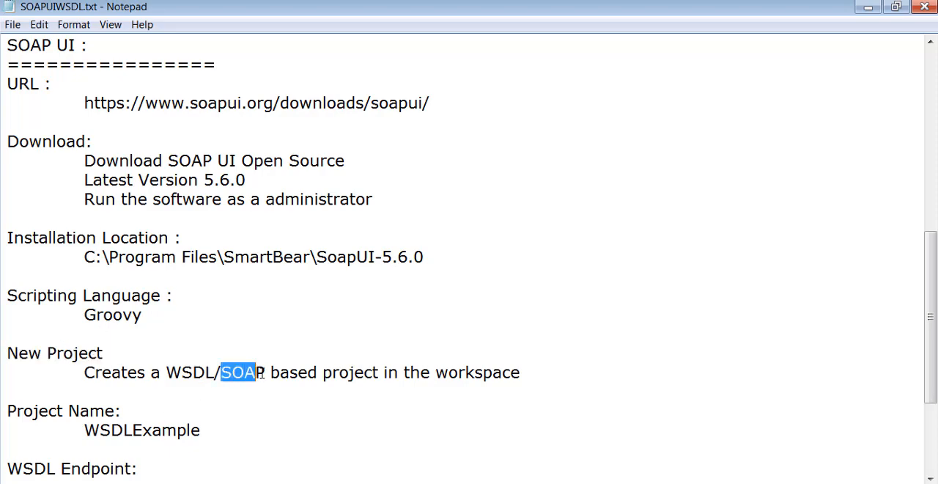
double_click(249, 372)
left_click_drag(140, 351, 6, 357)
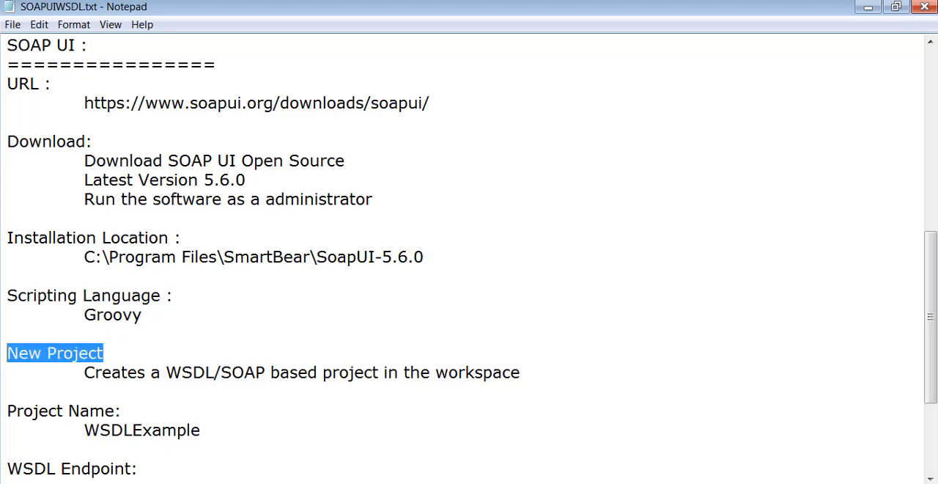
Switch to SoapUI and start a new SOAP project.
key("alt+Tab")
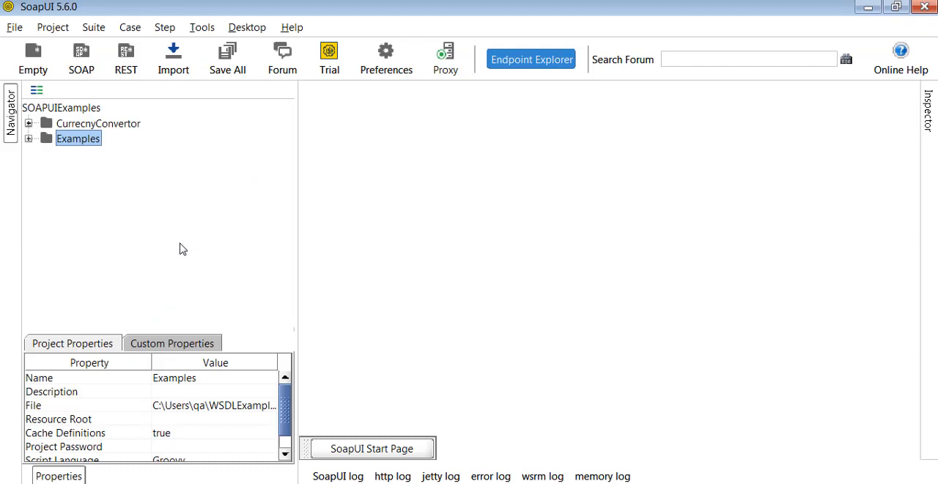
left_click(15, 28)
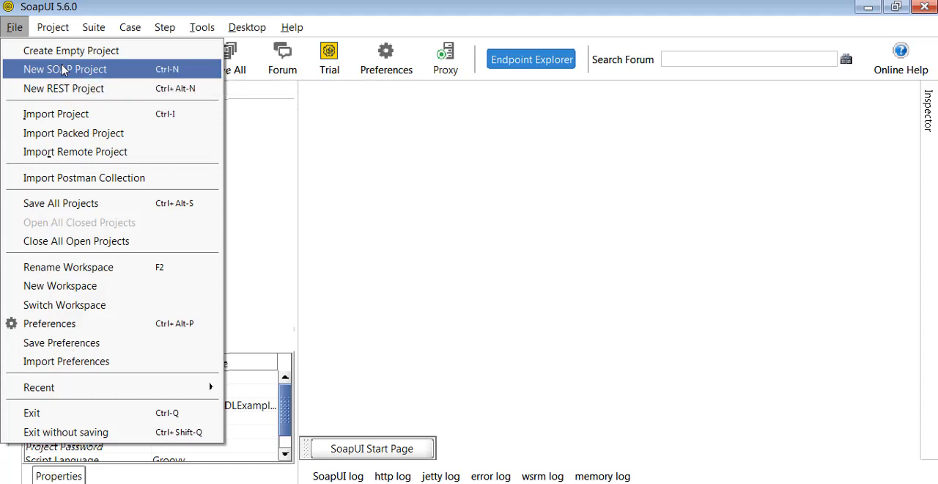
left_click(63, 70)
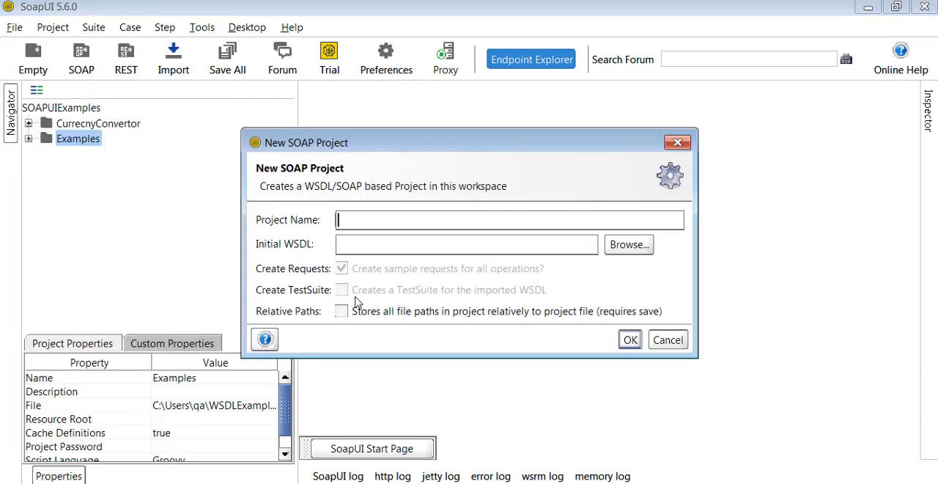
Switch to Chrome, return to the National Weather Service ndfdXML.htm page, and copy NDFD from its main heading.
left_click(205, 471)
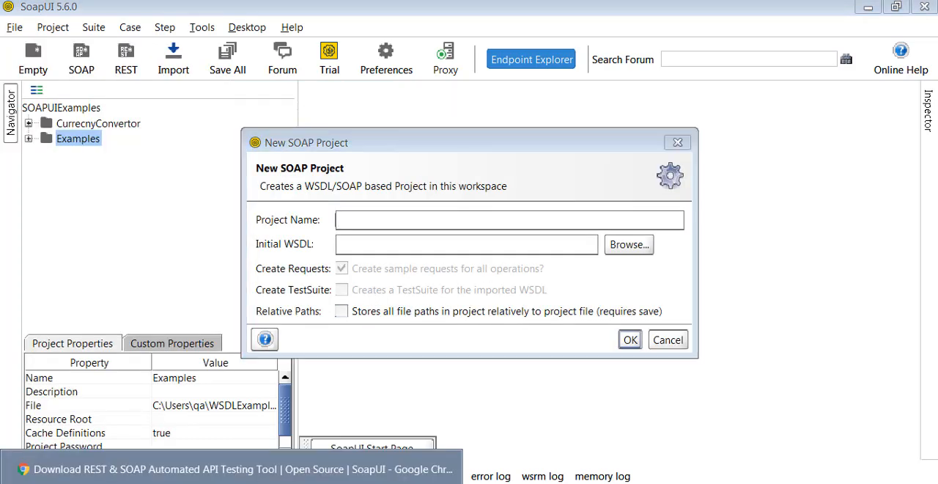
left_click(326, 11)
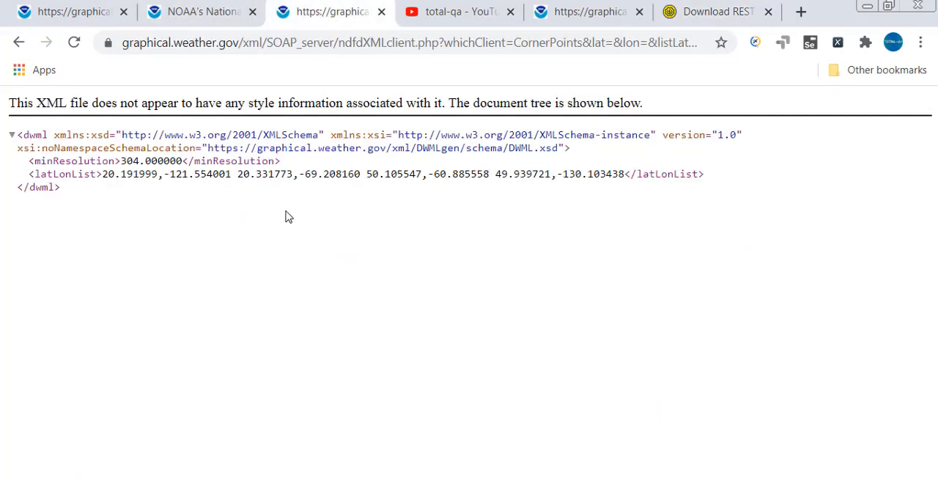
left_click(214, 11)
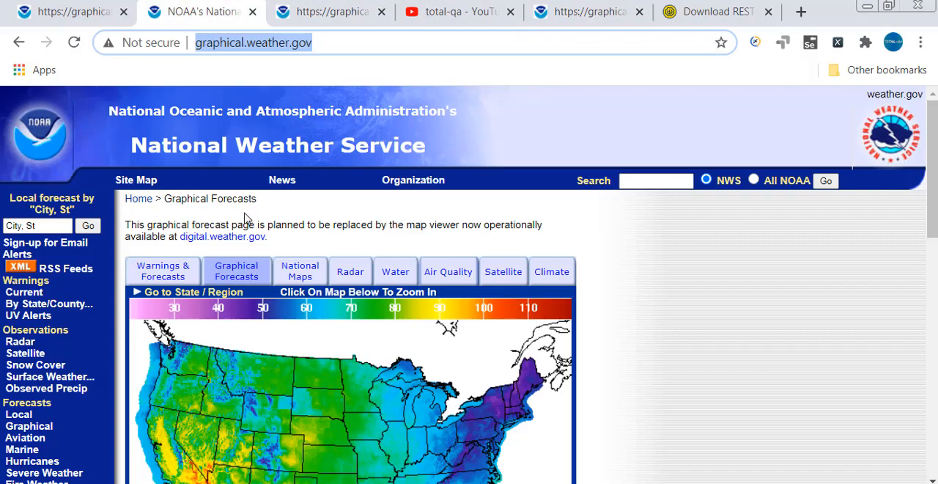
left_click(324, 10)
left_click(15, 44)
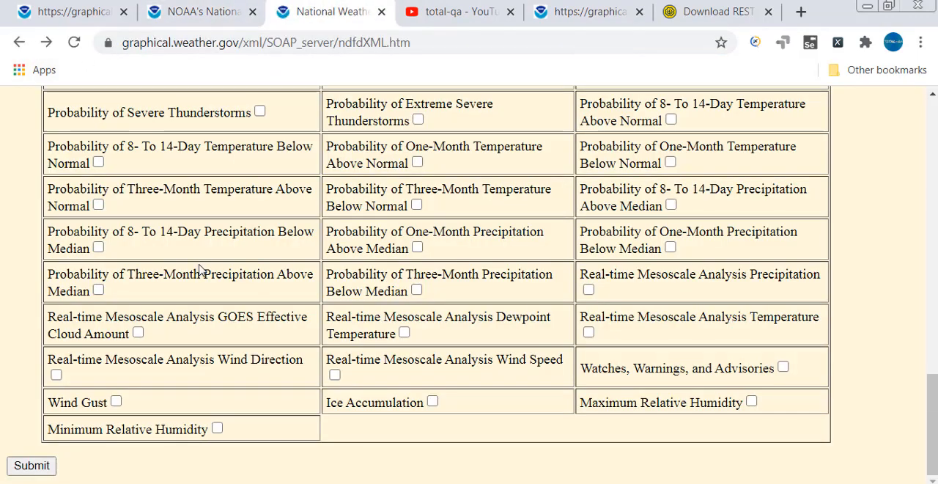
scroll(194, 257, "up", 15)
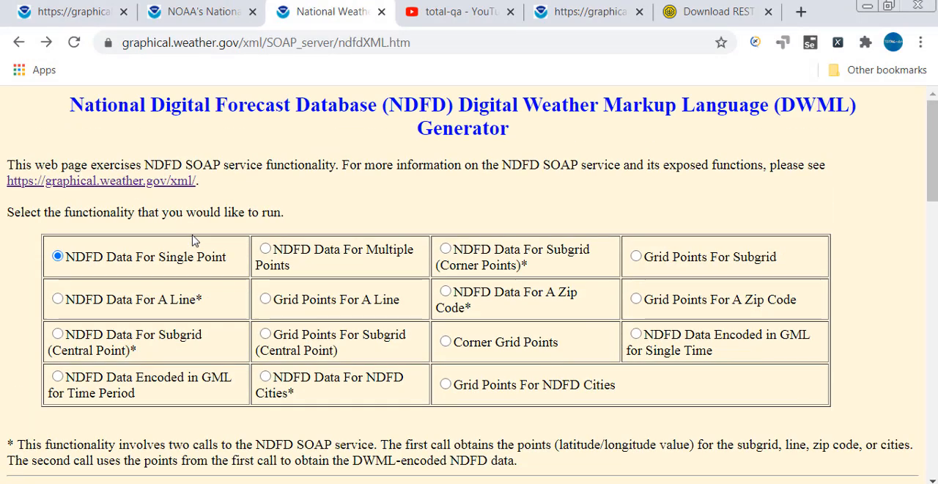
double_click(425, 107)
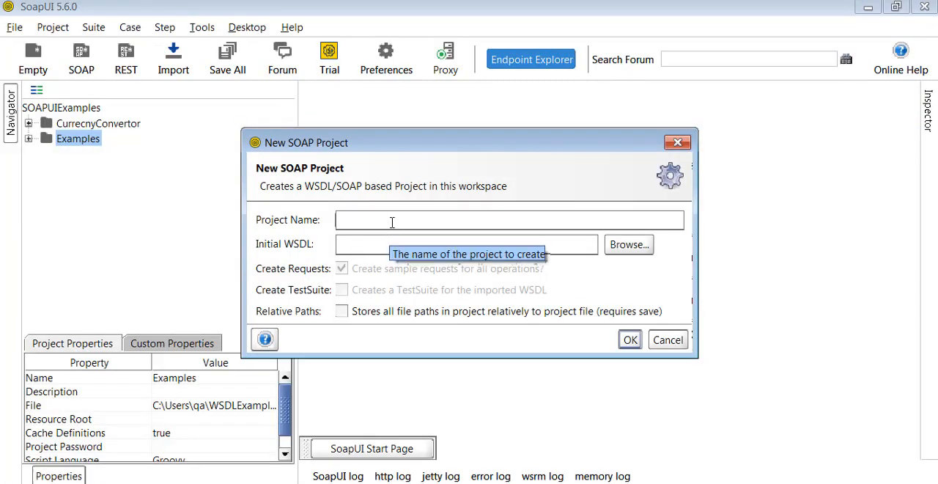
Back in SoapUI, name the new SOAP project NDFDWSDLTesting.
type("NDFD")
type("WSDL")
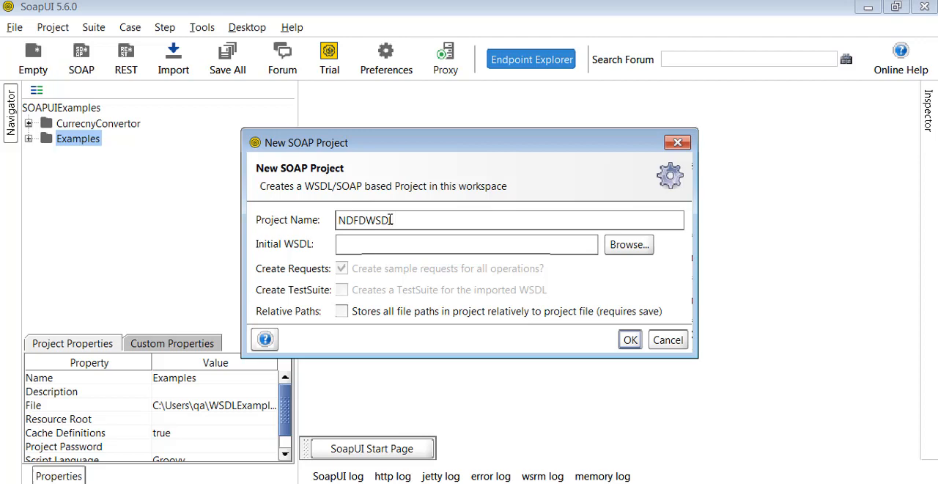
type("Testing")
left_click(459, 249)
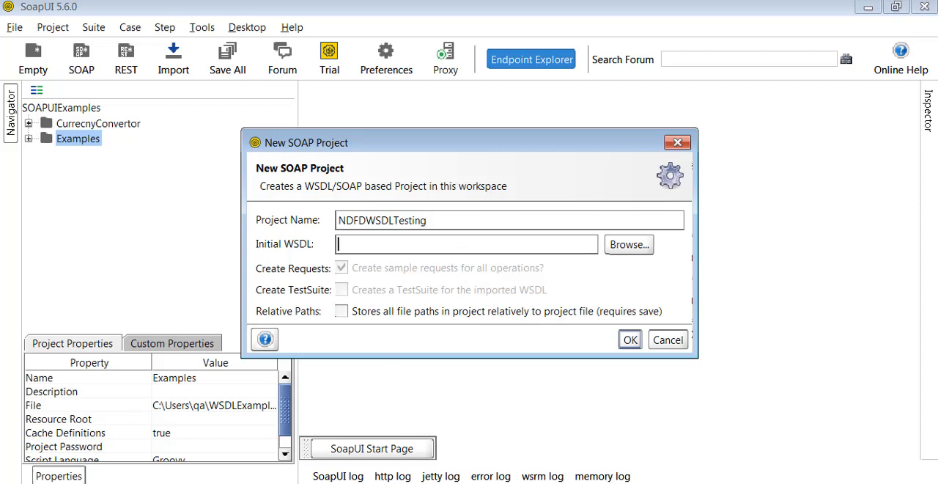
key("alt+Tab")
left_click(584, 13)
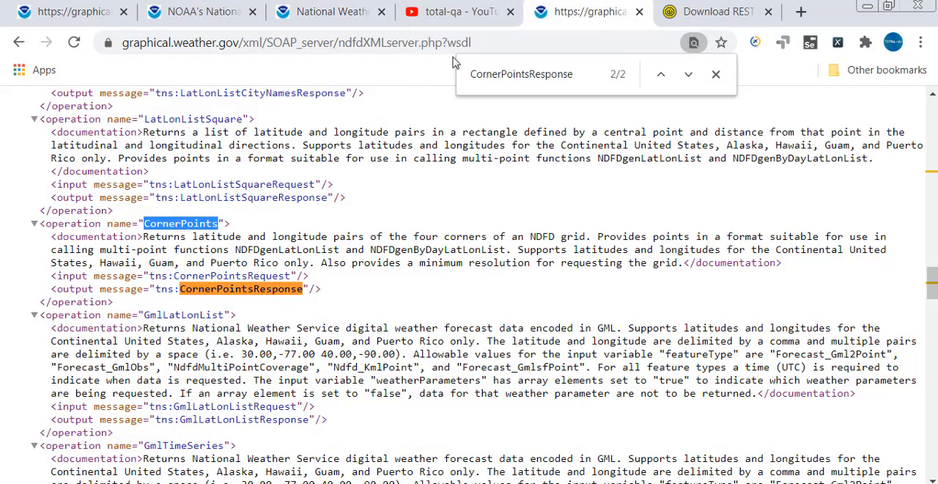
left_click(512, 42)
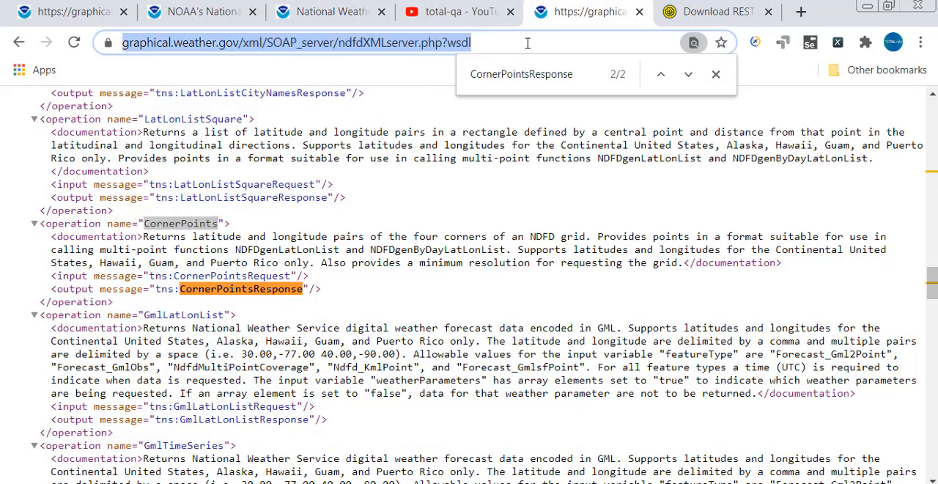
left_click(716, 74)
left_click_drag(516, 46, 117, 52)
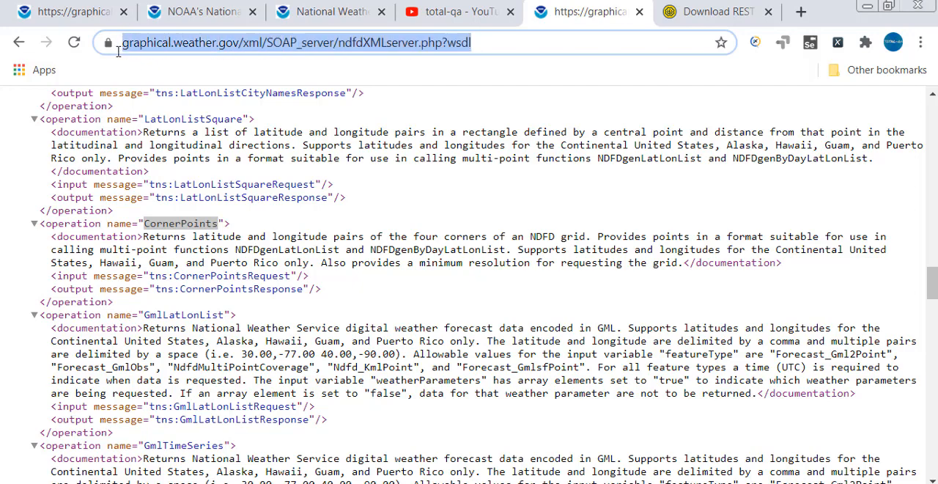
left_click(484, 41)
left_click_drag(526, 42, 109, 43)
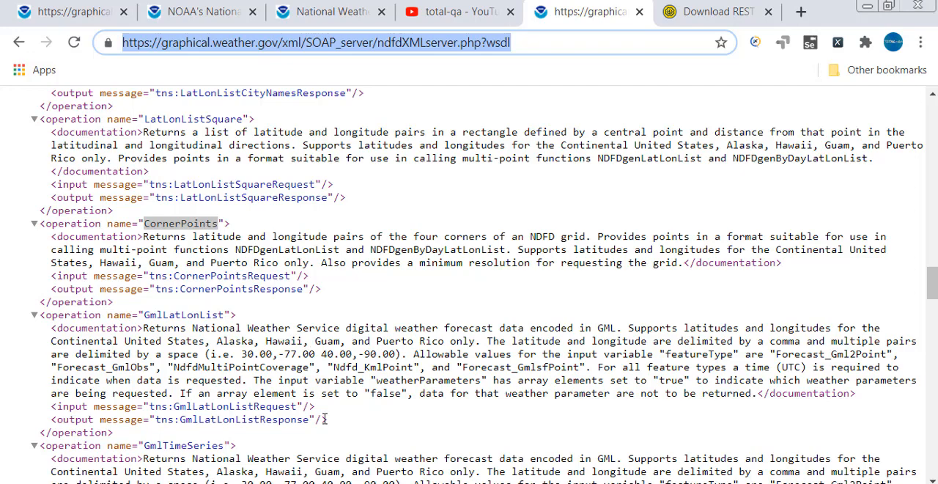
key("alt+Tab")
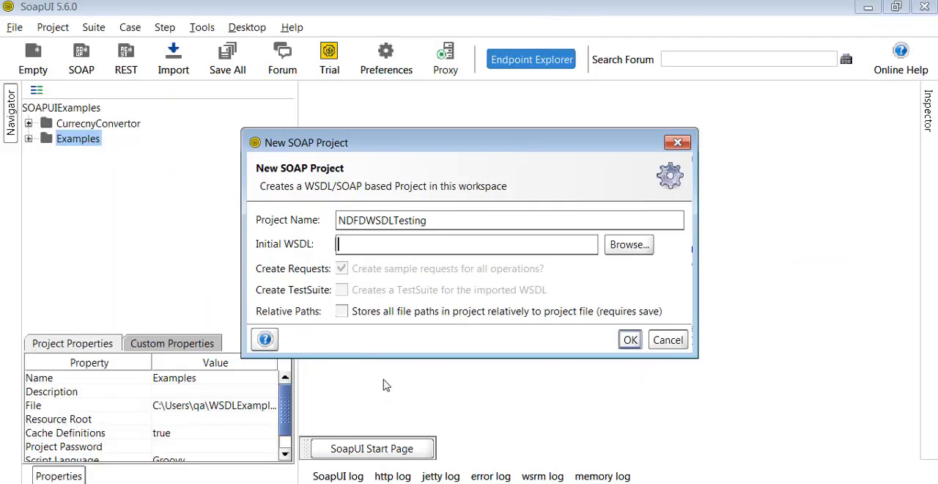
key("ctrl+v")
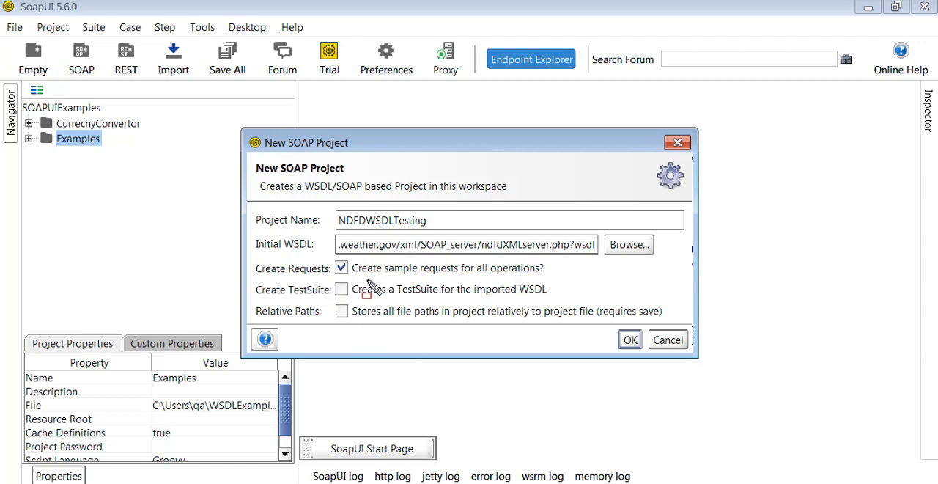
Point out the Create Requests and Create TestSuite options with red annotation boxes, and erase the boxes.
left_click_drag(338, 267, 560, 277)
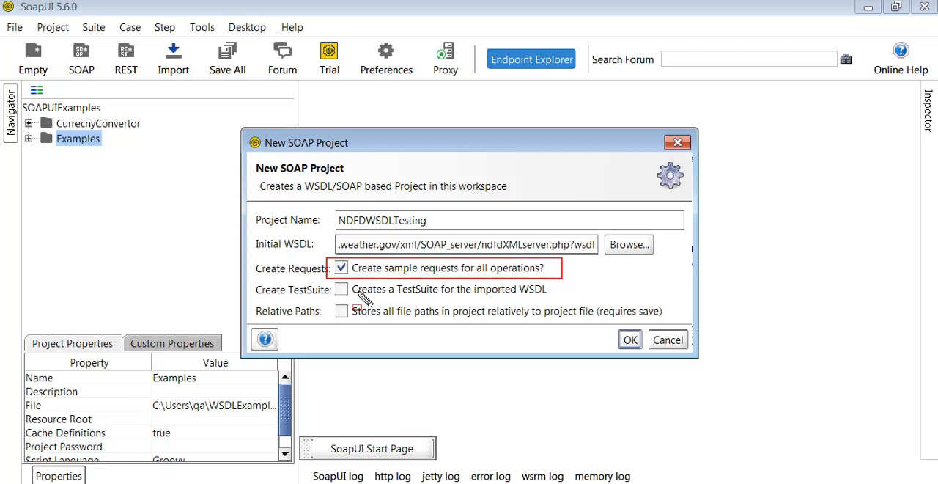
mouse_move(323, 279)
left_mouse_down()
mouse_move(327, 302)
mouse_move(565, 300)
left_mouse_up()
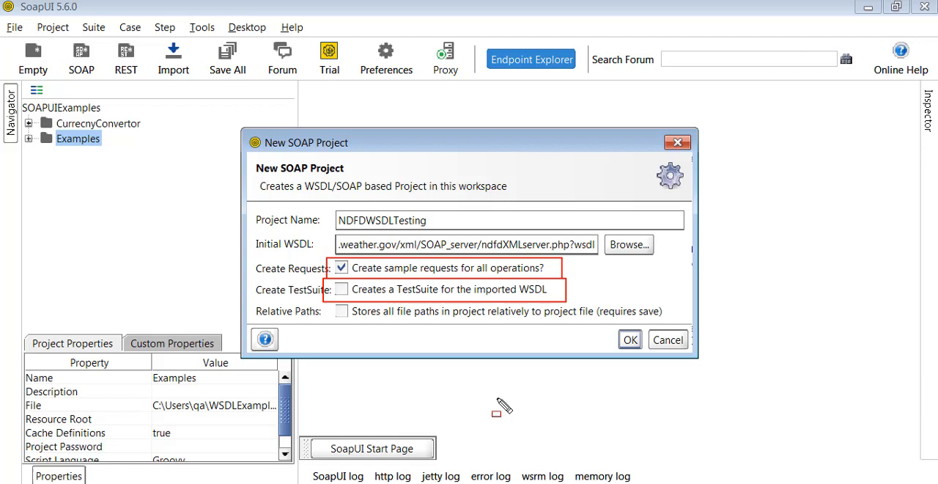
key("e")
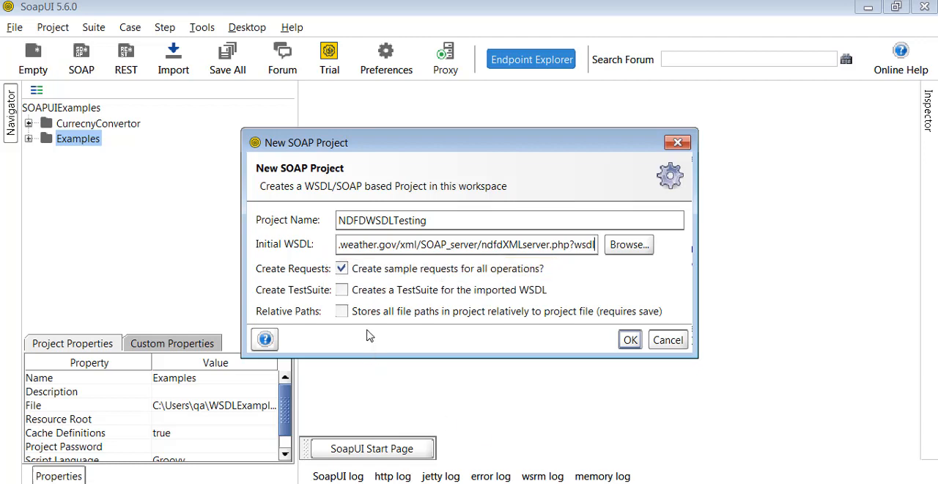
Create the SOAP project with TestSuite creation enabled, and accept one TestCase per operation with new empty requests.
left_click(418, 289)
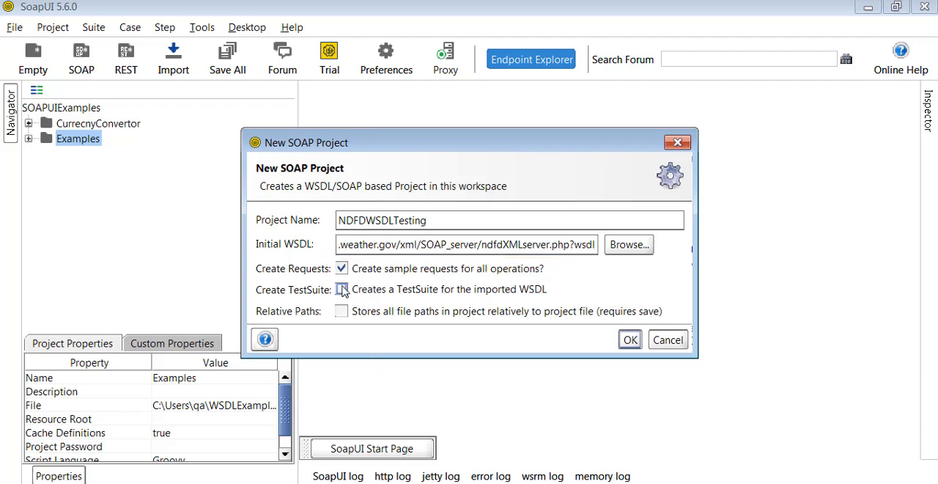
left_click(629, 340)
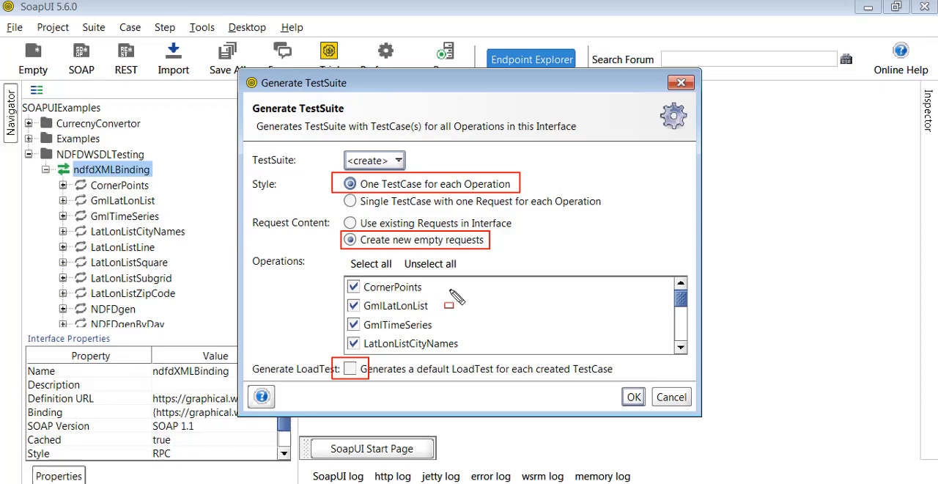
key("Escape")
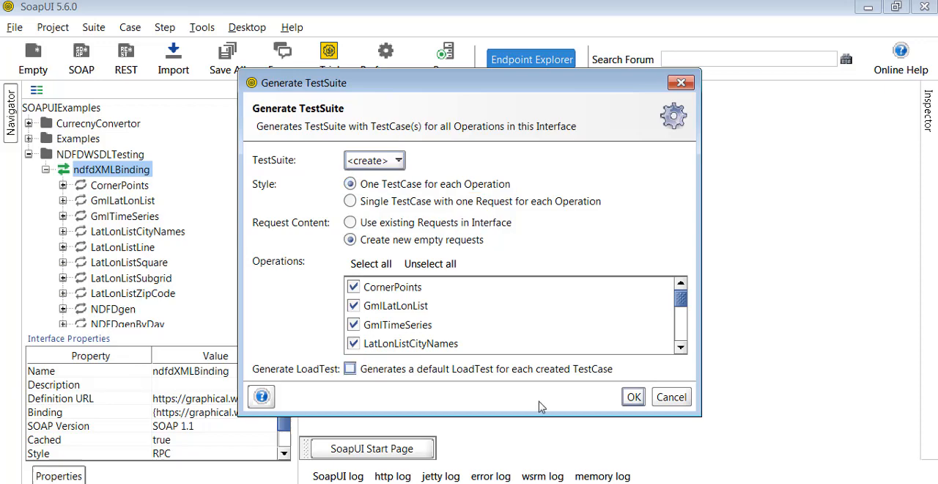
left_click(633, 397)
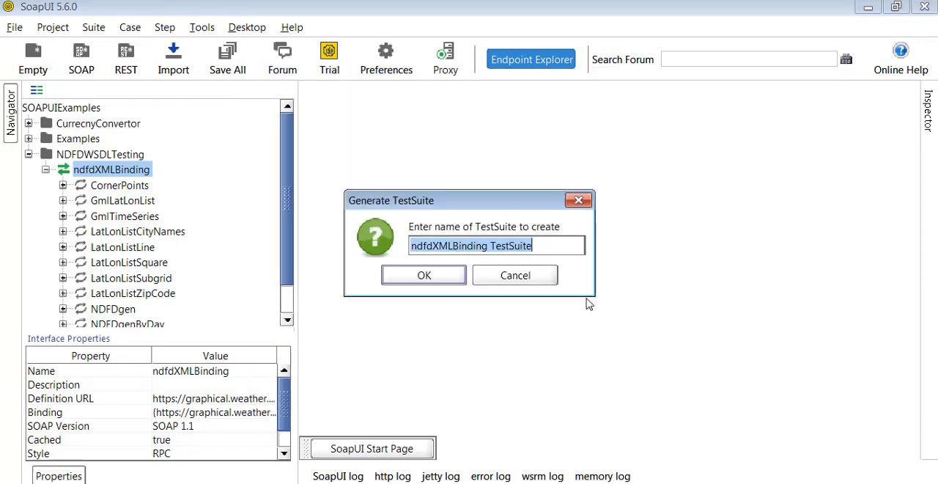
Name the generated TestSuite NDFDTestSuite and create it.
left_click(555, 248)
key("ctrl+a")
left_click(490, 247)
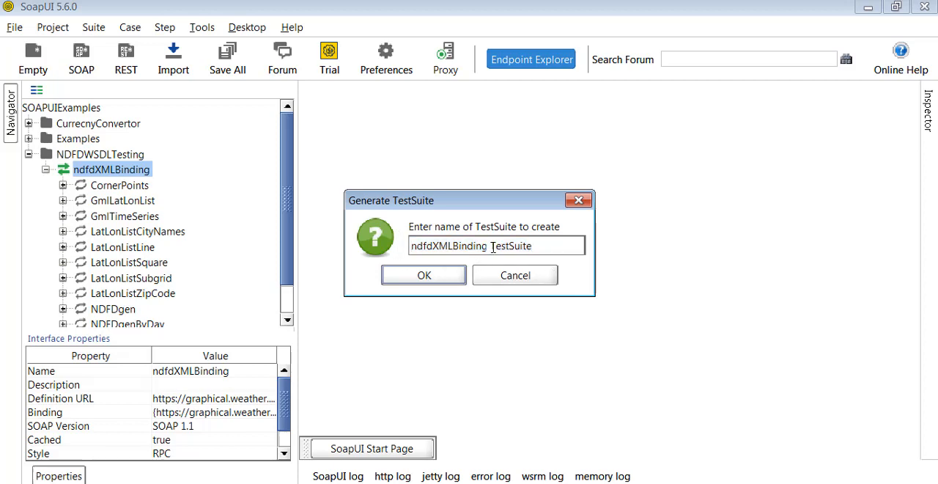
left_click(542, 243, "shift")
key("ctrl+shift+Left")
key("ctrl+shift+Left")
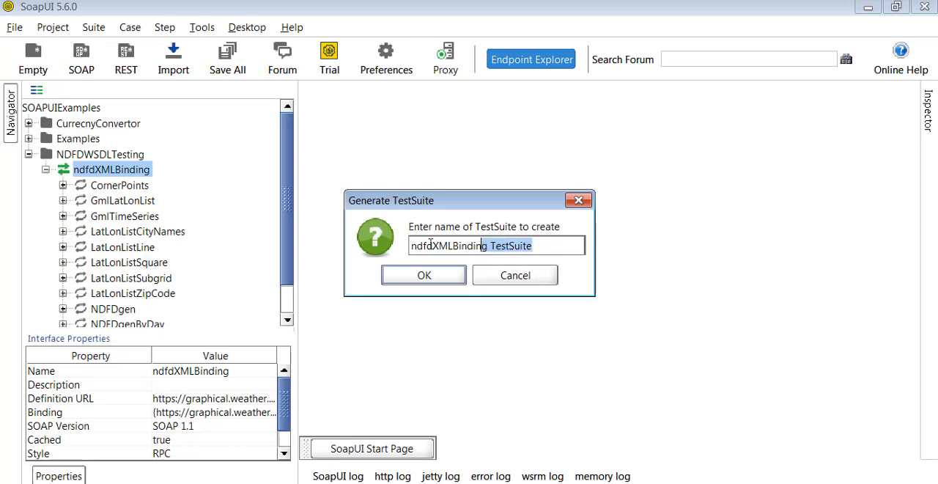
type("NDF")
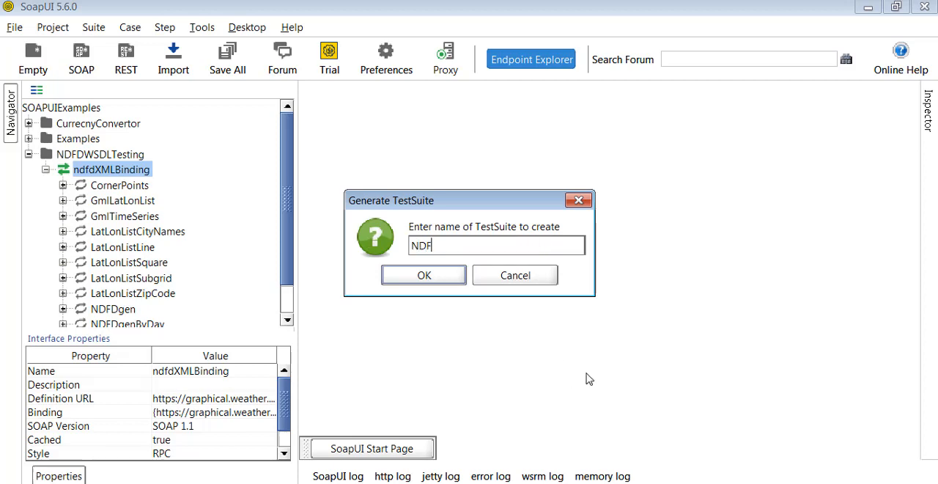
type("DTestSuite")
left_click(424, 276)
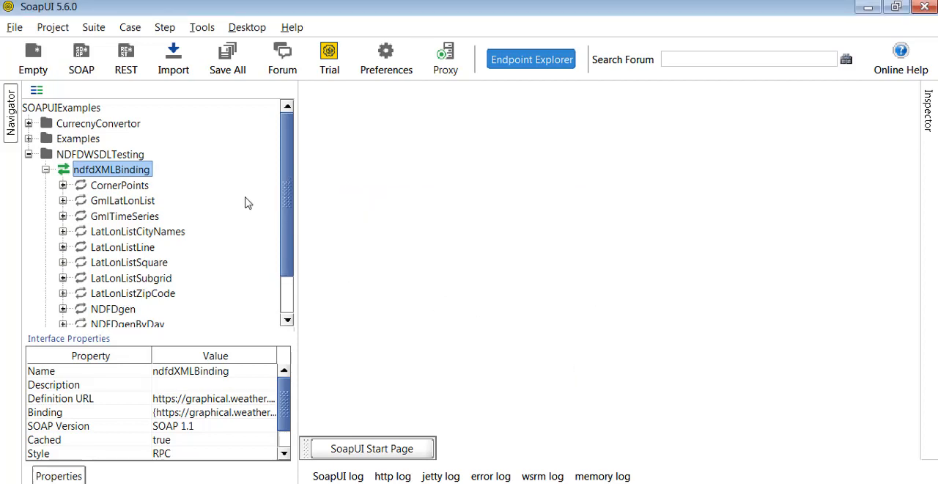
Examine the project properties and custom properties of the NDFDWSDLTesting project.
left_click(98, 160)
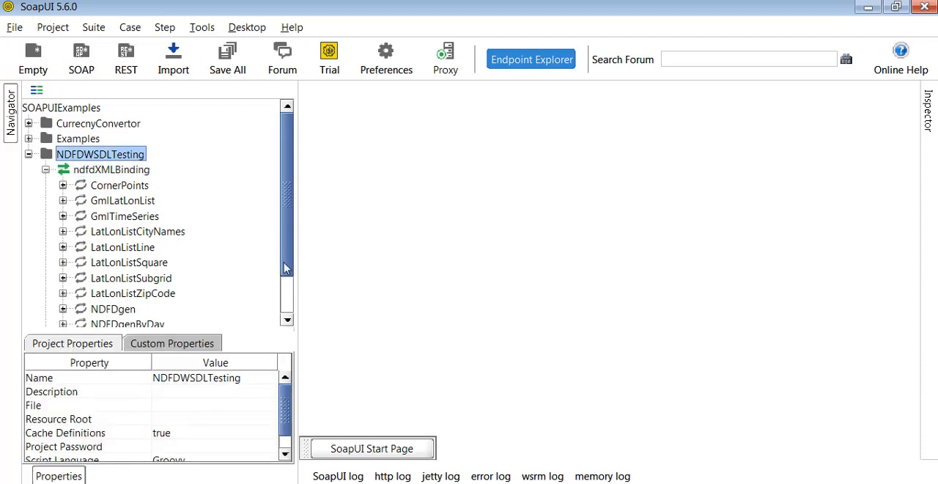
mouse_move(287, 269)
left_mouse_down()
mouse_move(286, 303)
mouse_move(287, 274)
left_mouse_up()
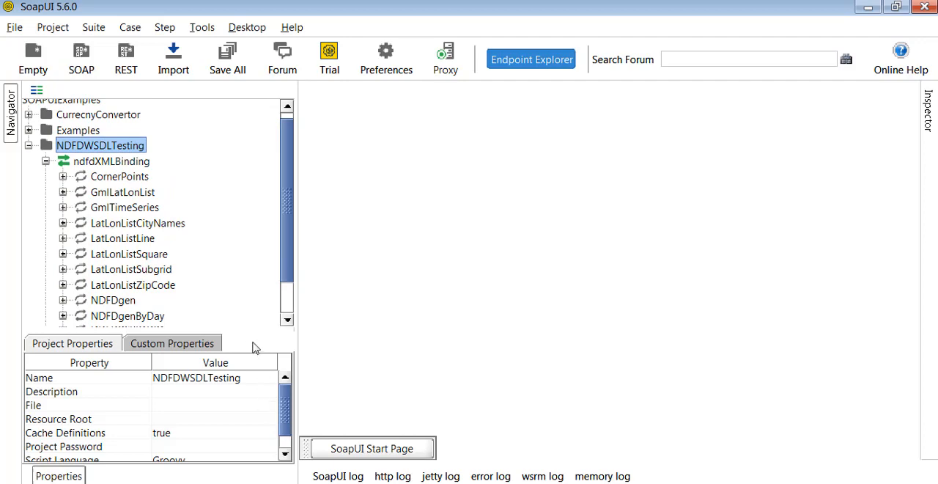
left_click_drag(286, 413, 286, 410)
left_click(209, 379)
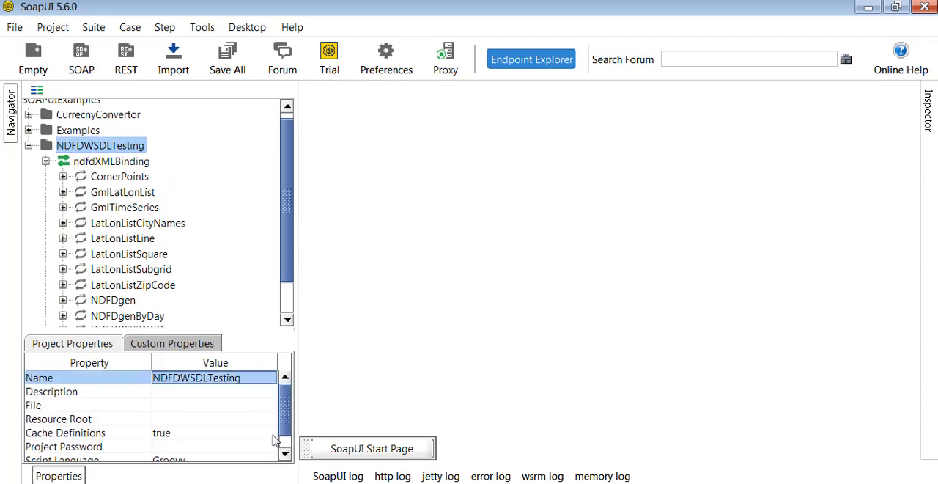
left_click_drag(287, 421, 286, 432)
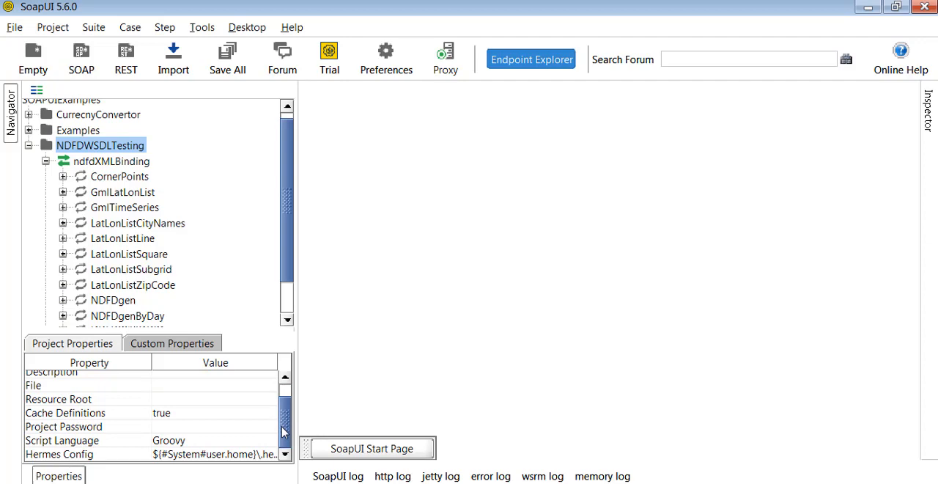
left_click(205, 344)
left_click(84, 345)
scroll(156, 454, "up", 1)
left_click(188, 383)
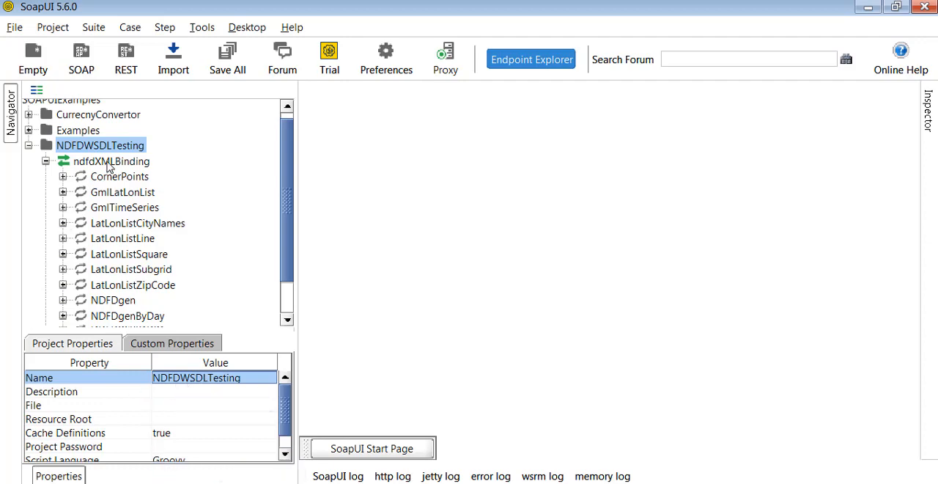
Collapse the ndfdXMLBinding interface and expand NDFDTestSuite to review its generated TestCases.
left_click(47, 165)
left_click(125, 189)
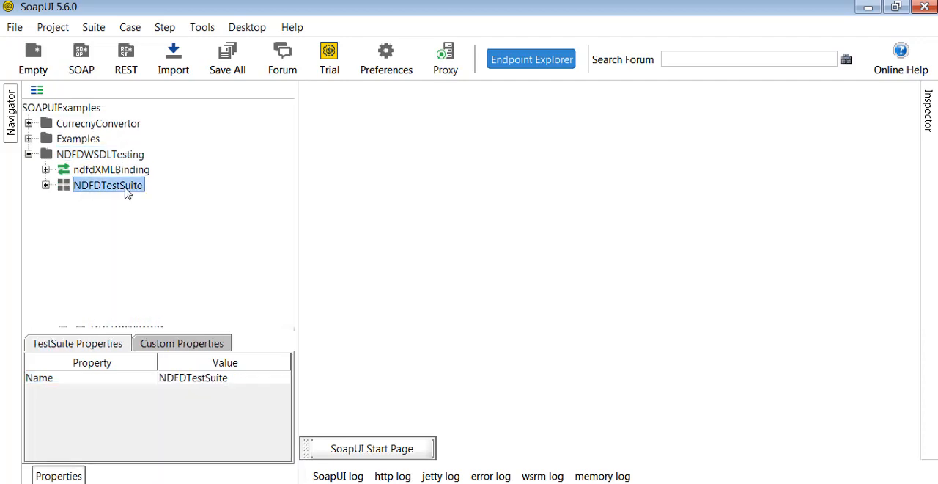
left_click(46, 185)
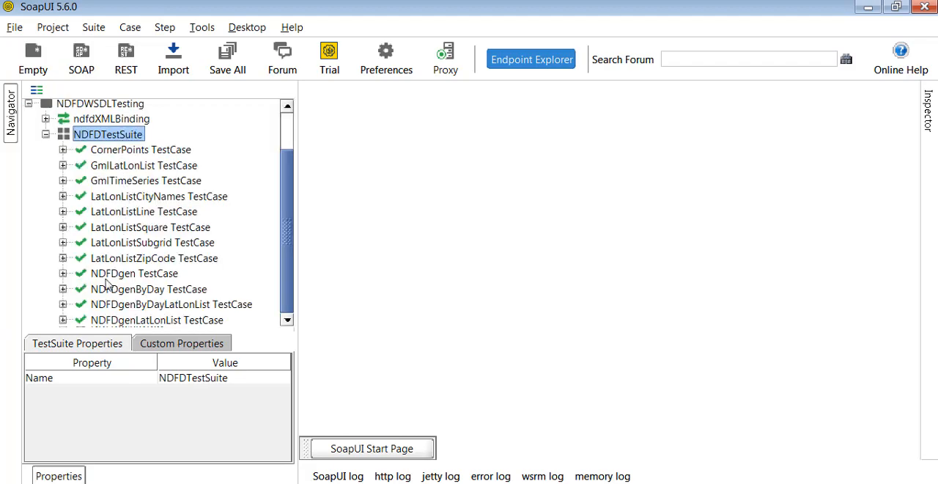
scroll(111, 279, "up", 1)
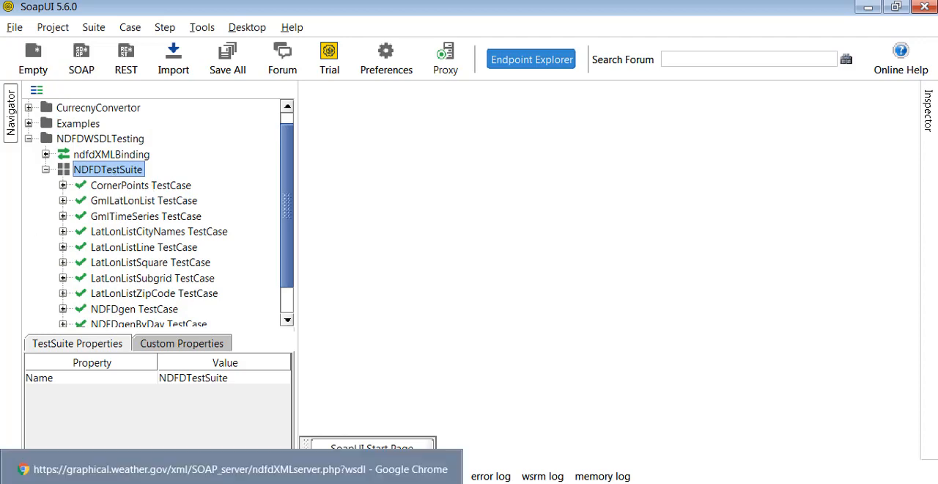
Switch to Chrome, choose Corner Grid Points on the National Weather Service ndfdXML.htm page, and highlight the sector value conus.
left_click(148, 469)
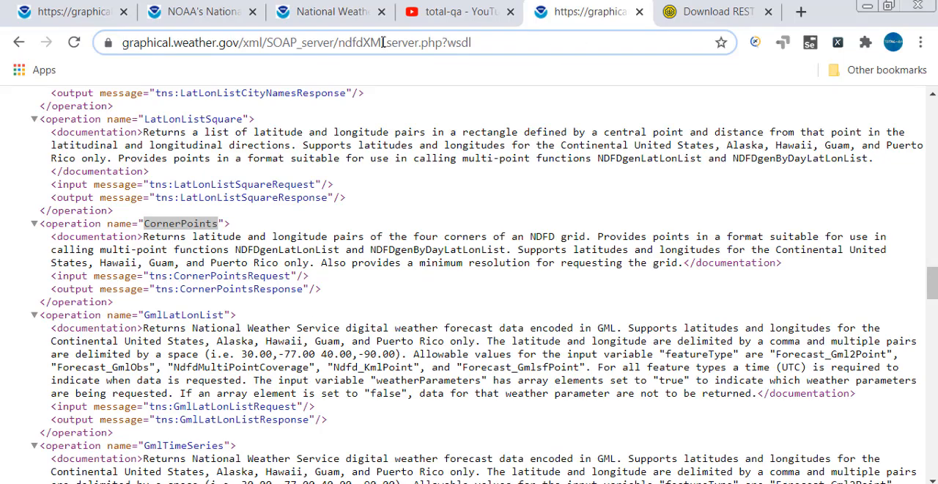
left_click(317, 9)
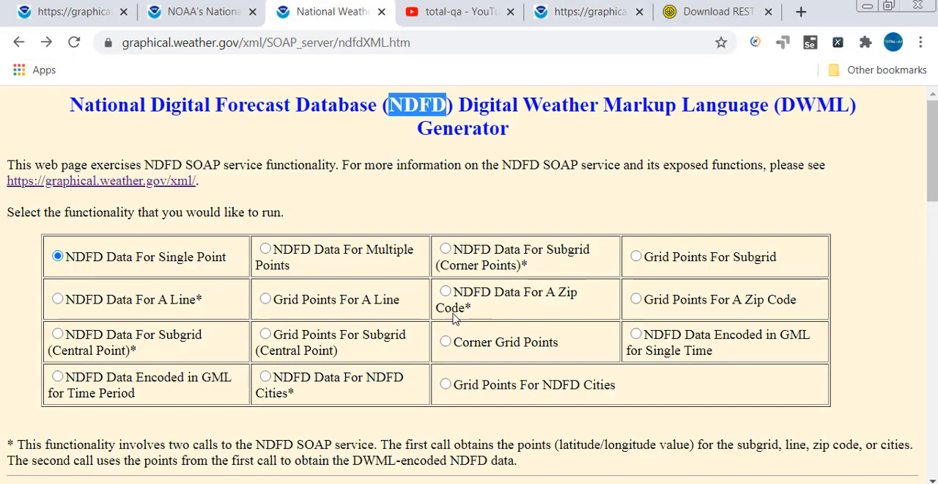
left_click(445, 342)
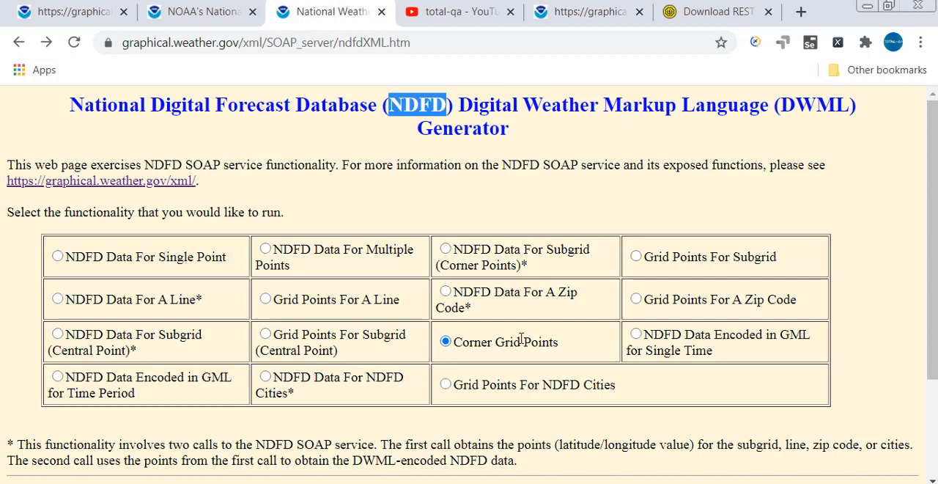
scroll(520, 337, "down", 2)
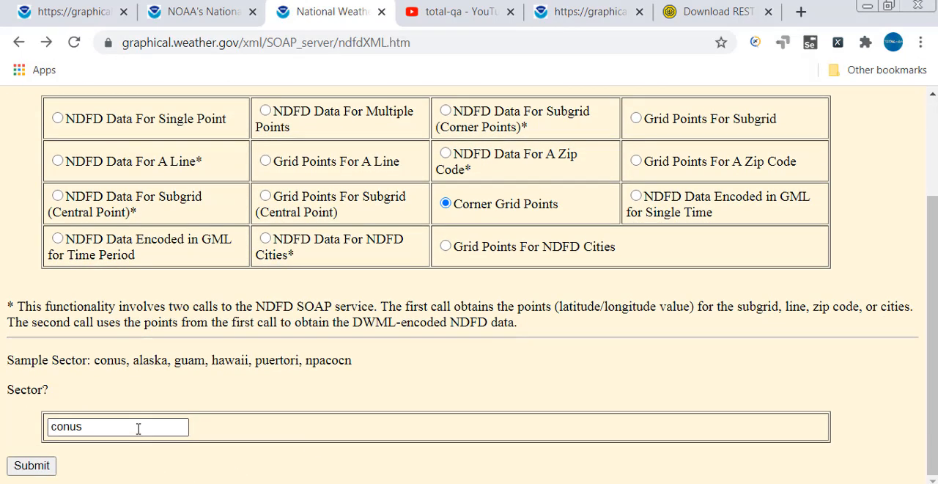
left_click_drag(139, 429, 45, 431)
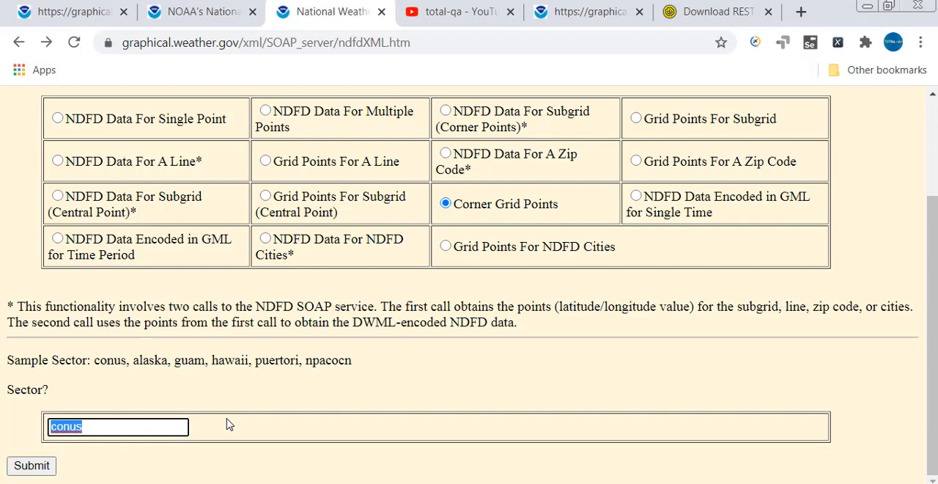
Back in SoapUI, expand the CornerPoints TestCase and its Test Steps, and select the CornerPoints request.
key("alt+Tab")
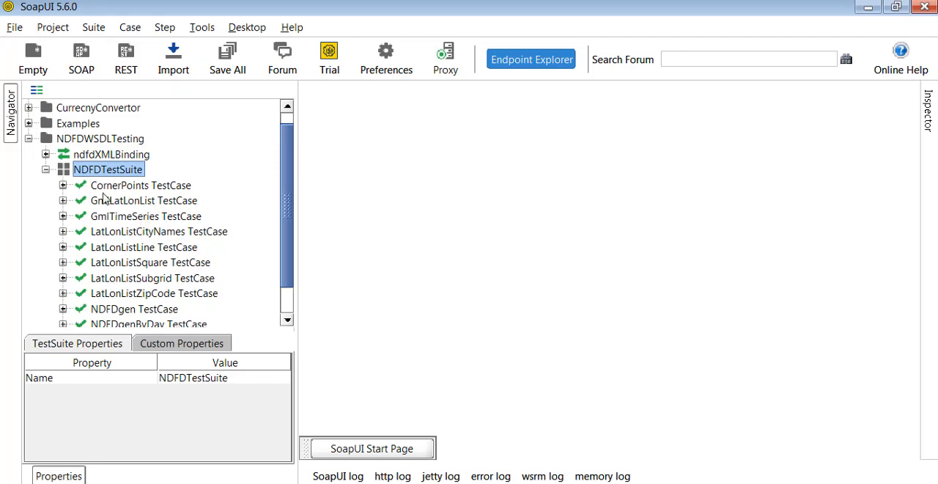
left_click(63, 185)
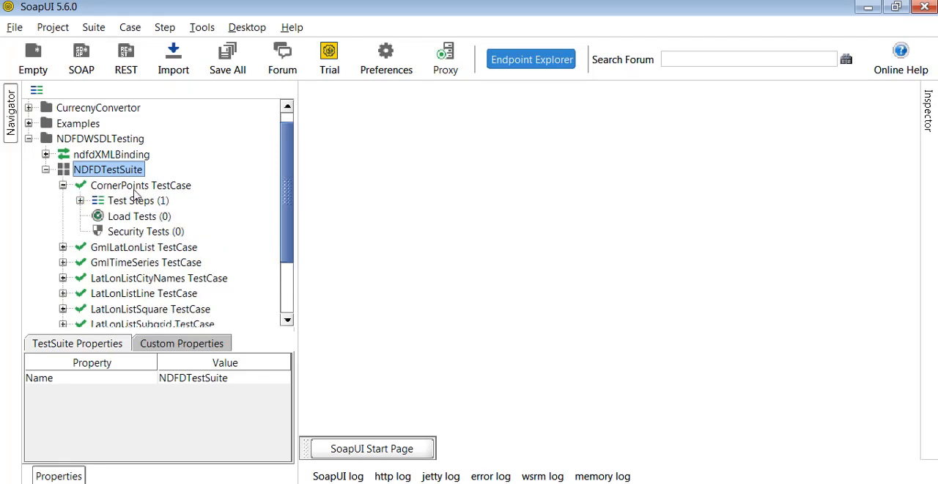
left_click(80, 200)
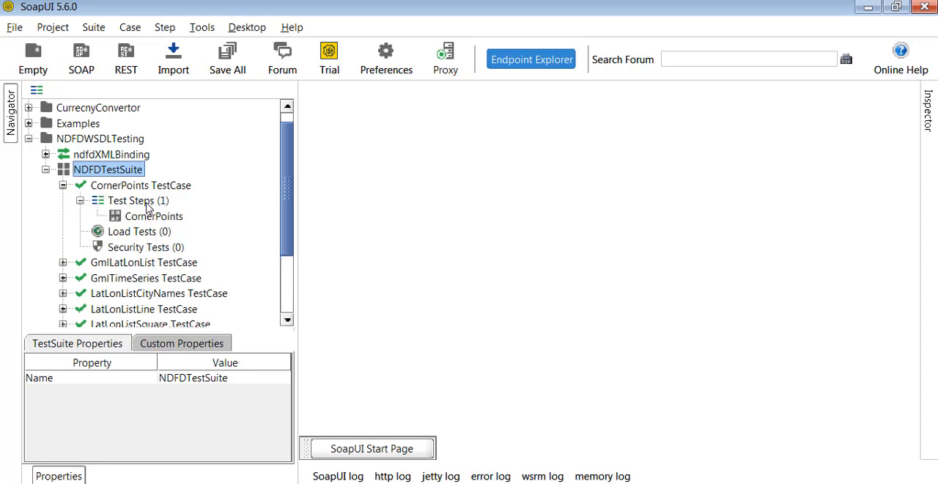
left_click(150, 216)
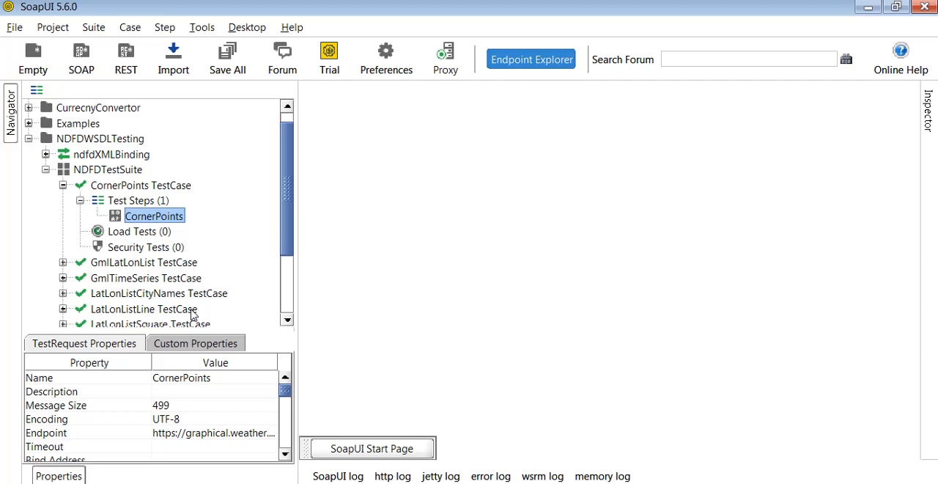
Point out the CornerPoints step, its TestRequest Properties heading, Name and Endpoint with red annotation boxes, and erase the boxes.
mouse_move(96, 204)
left_mouse_down()
mouse_move(118, 217)
mouse_move(195, 226)
left_mouse_up()
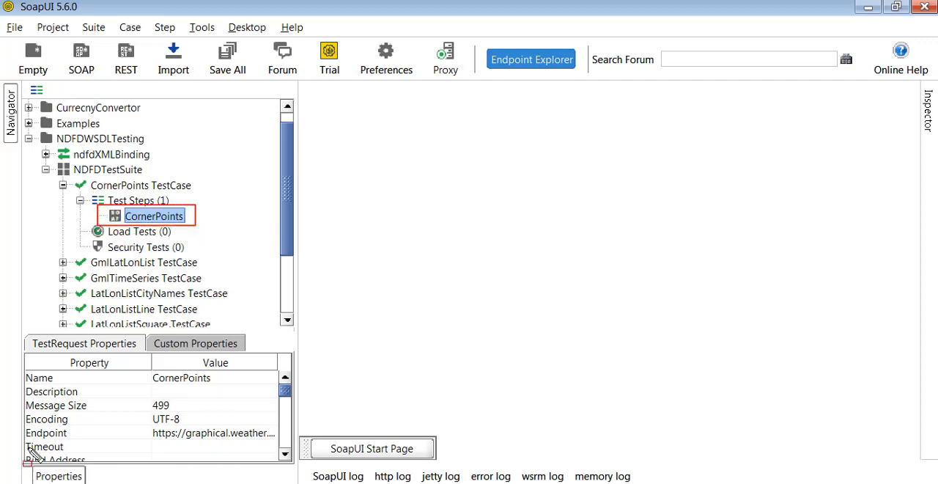
mouse_move(17, 423)
left_mouse_down()
mouse_move(100, 439)
mouse_move(276, 441)
left_mouse_up()
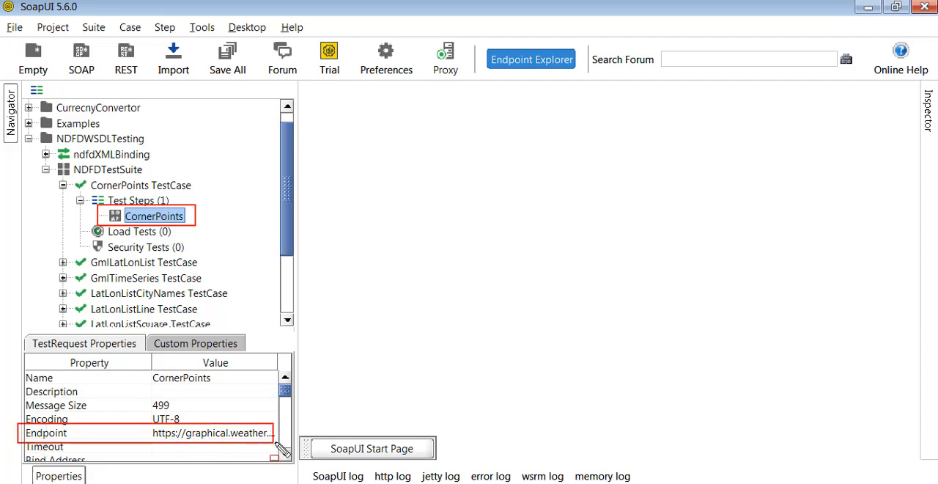
mouse_move(20, 369)
left_mouse_down()
mouse_move(33, 378)
mouse_move(227, 386)
left_mouse_up()
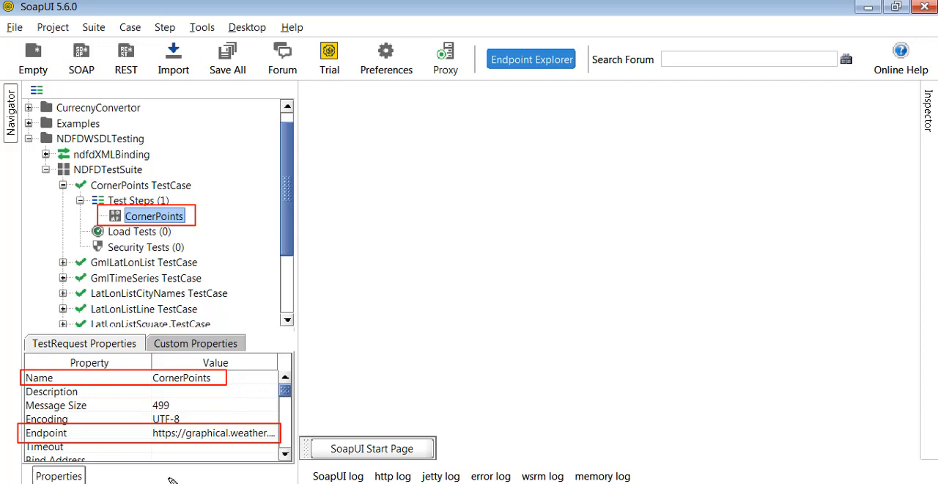
left_click_drag(27, 335, 37, 351)
left_click_drag(120, 354, 137, 353)
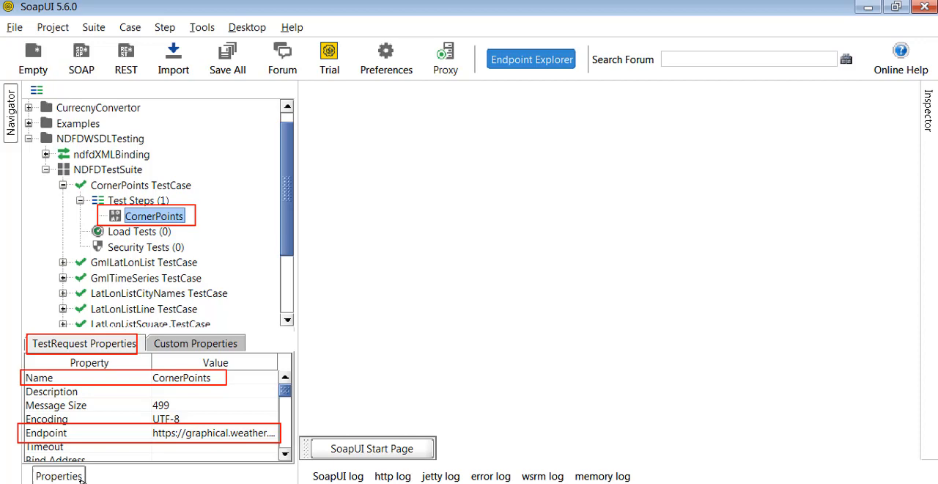
key("Escape")
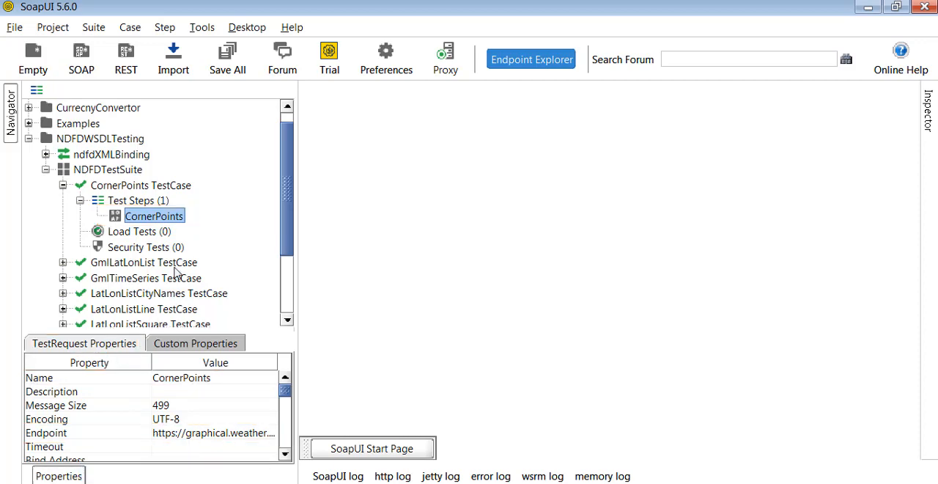
Open the CornerPoints test request in a maximized editor and select its entire XML for copying.
double_click(180, 217)
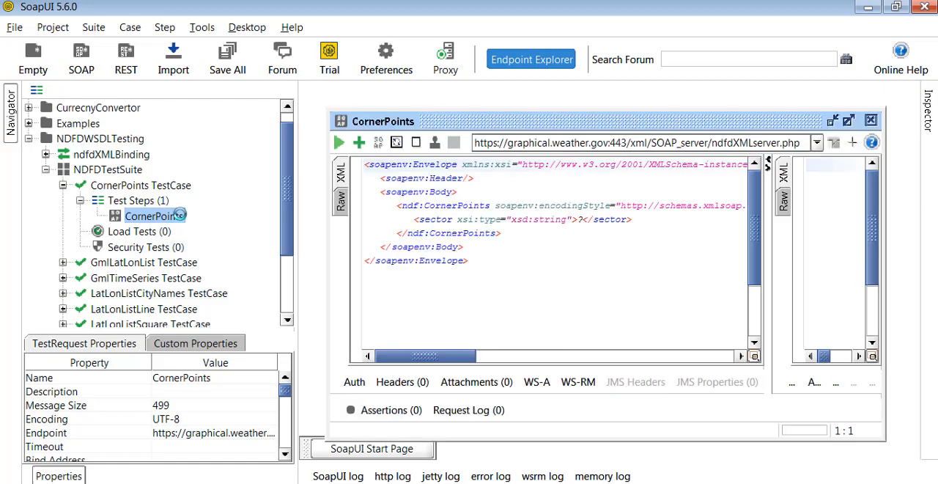
left_click(848, 122)
left_click_drag(488, 236, 338, 138)
key("ctrl+c")
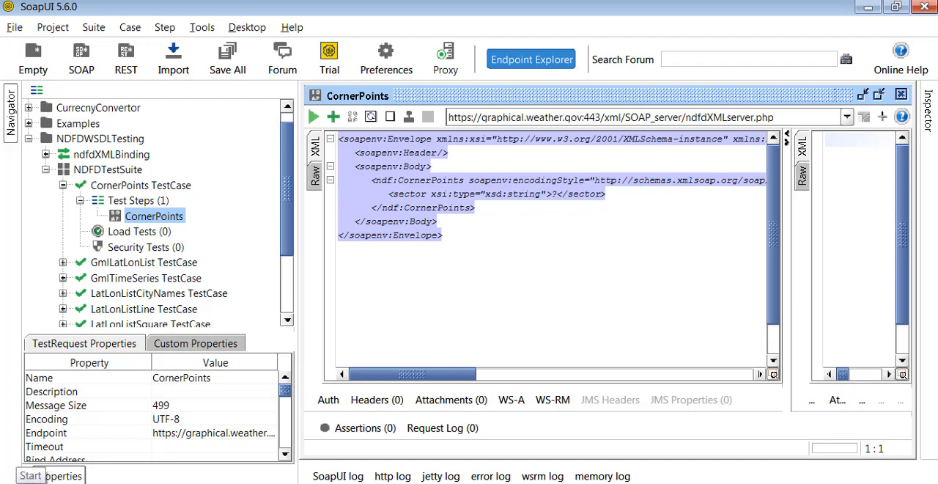
Open a new Notepad window, paste the CornerPoints request XML into it, and maximize the window.
key("super+r")
key("Return")
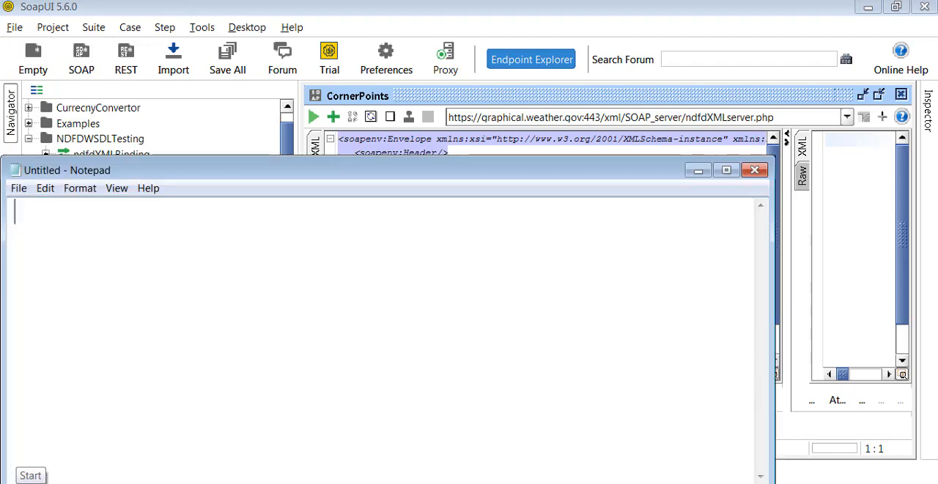
key("ctrl+v")
double_click(209, 176)
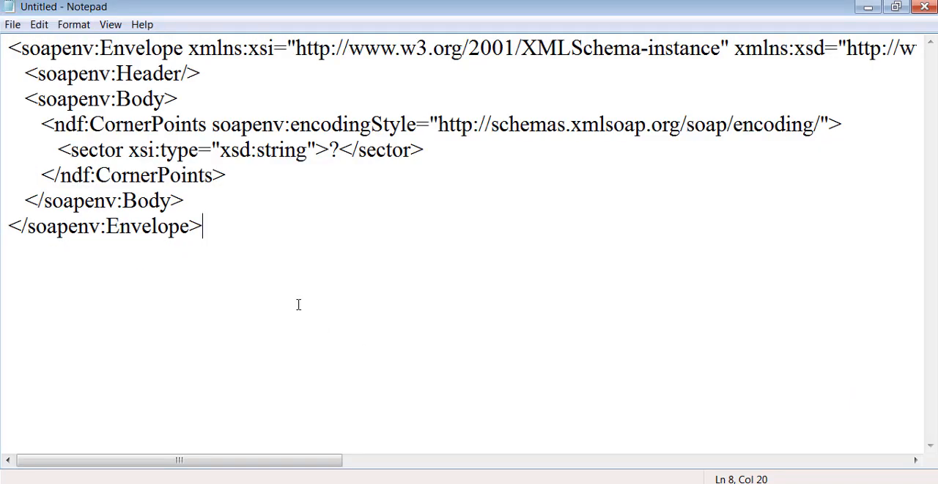
Highlight the sector's ? placeholder, the soapenv:Header and soapenv:Body tags, and the sector line in the request XML to point them out.
left_click(336, 151)
left_click_drag(334, 151, 330, 152)
double_click(115, 74)
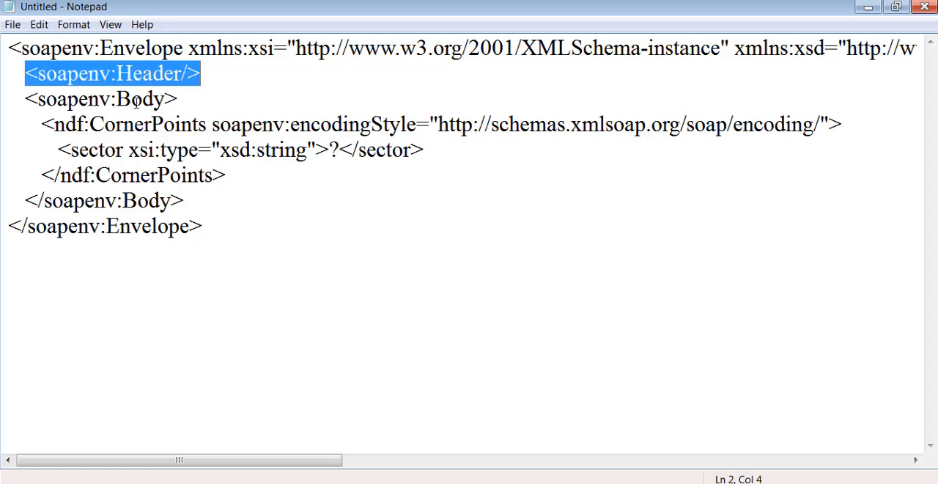
double_click(136, 100)
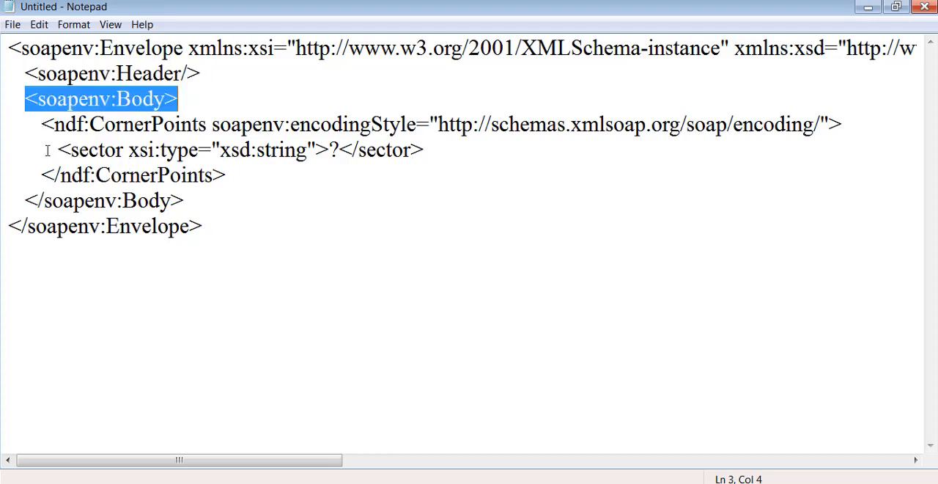
left_click_drag(46, 150, 431, 139)
left_click(392, 190)
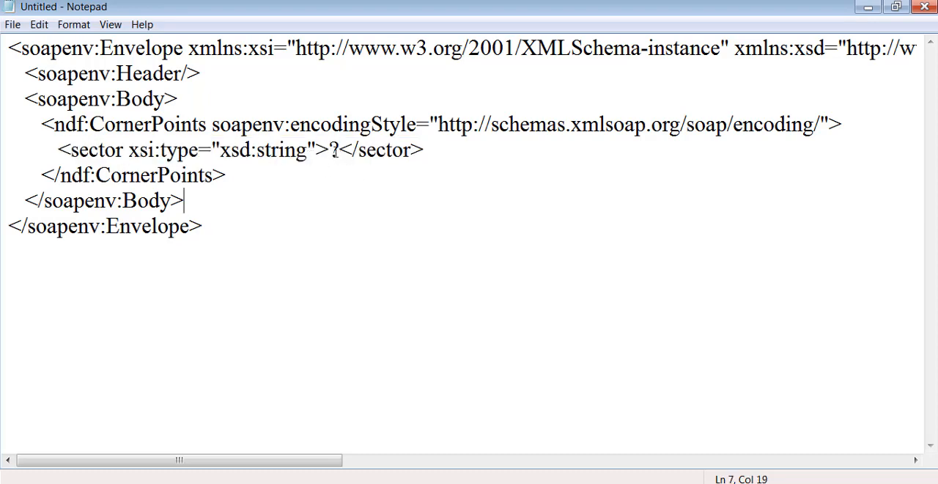
Replace the sector's ? placeholder with conus, and paste the whole edited XML over the CornerPoints request in SoapUI.
left_click_drag(340, 150, 329, 150)
type("conus")
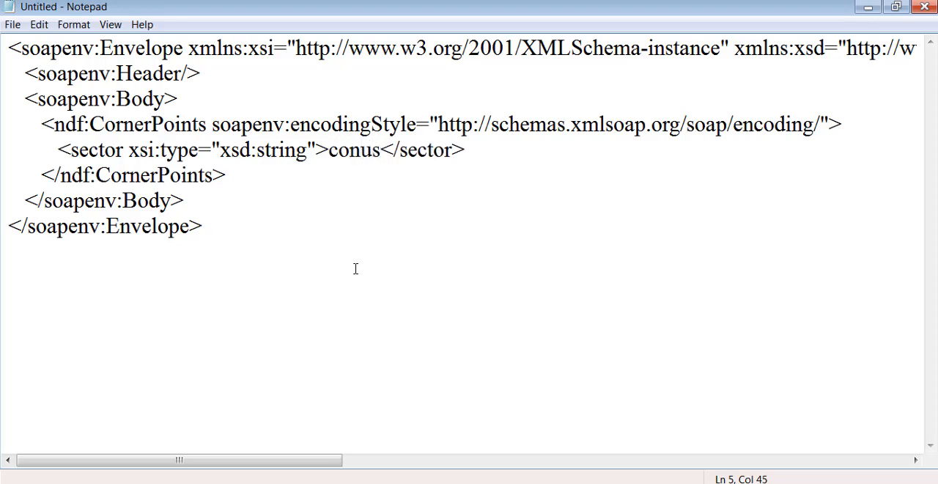
left_click_drag(213, 226, 3, 50)
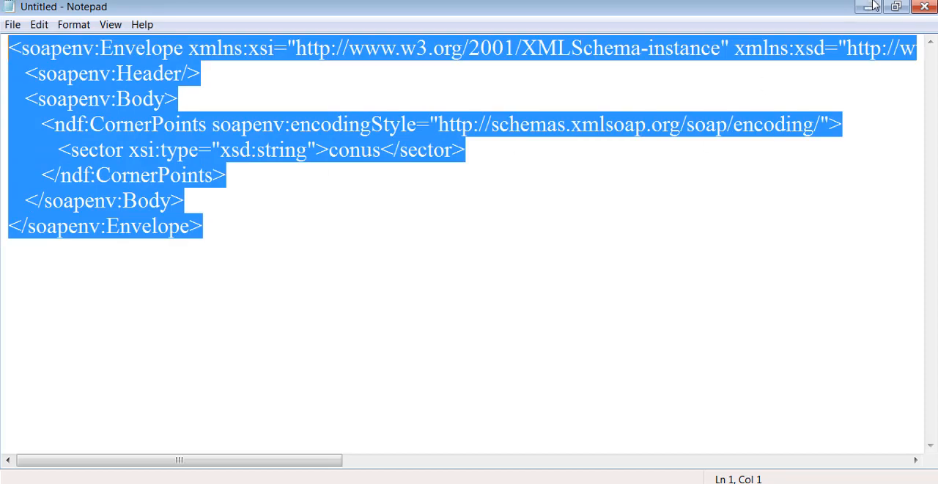
key("alt+Tab")
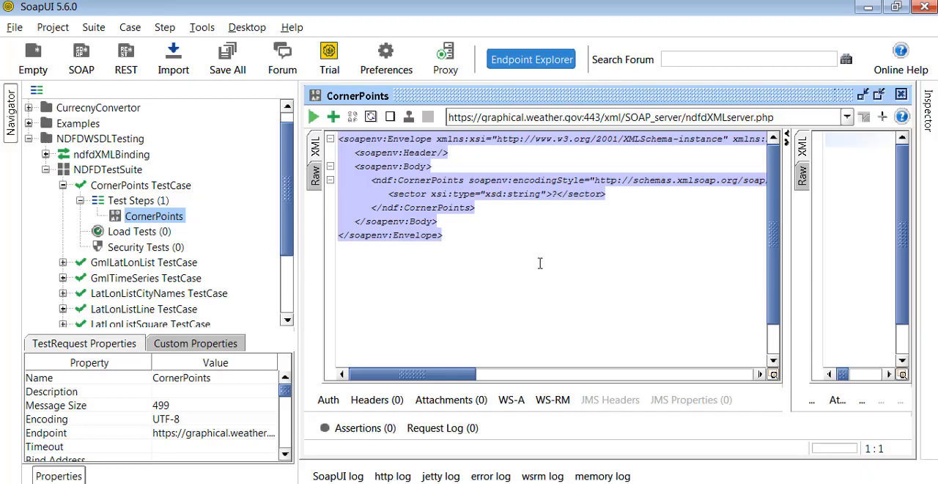
key("ctrl+v")
Highlight the conus value, the endpoint URL and the CornerPoints operation name in the test request to point them out.
double_click(569, 195)
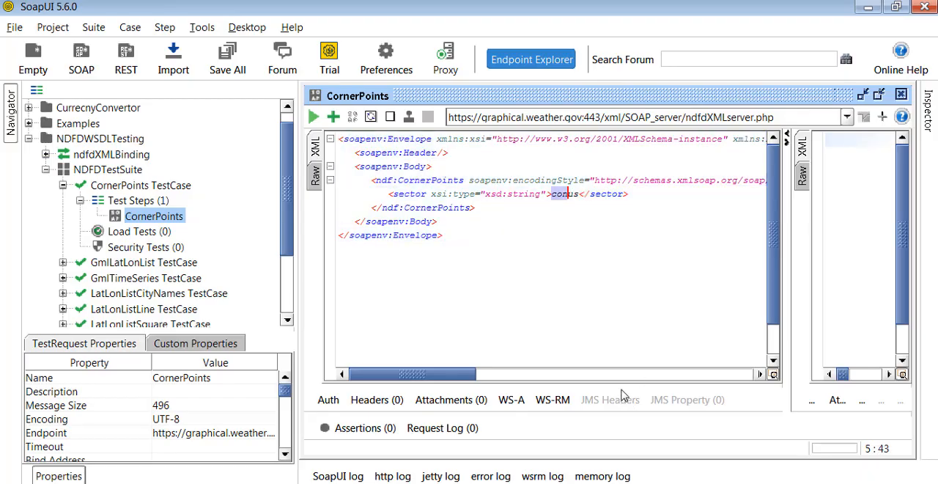
double_click(568, 194)
left_click(781, 117)
left_click_drag(774, 117, 501, 108)
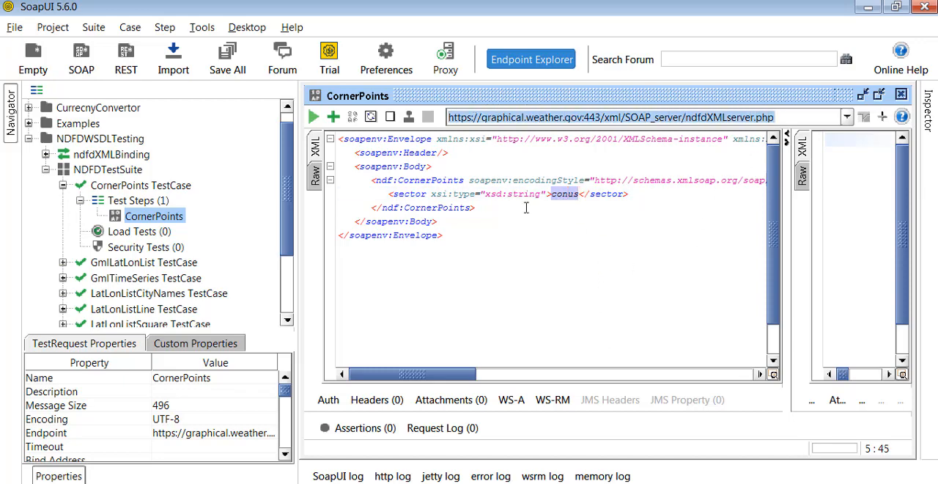
left_click(505, 271)
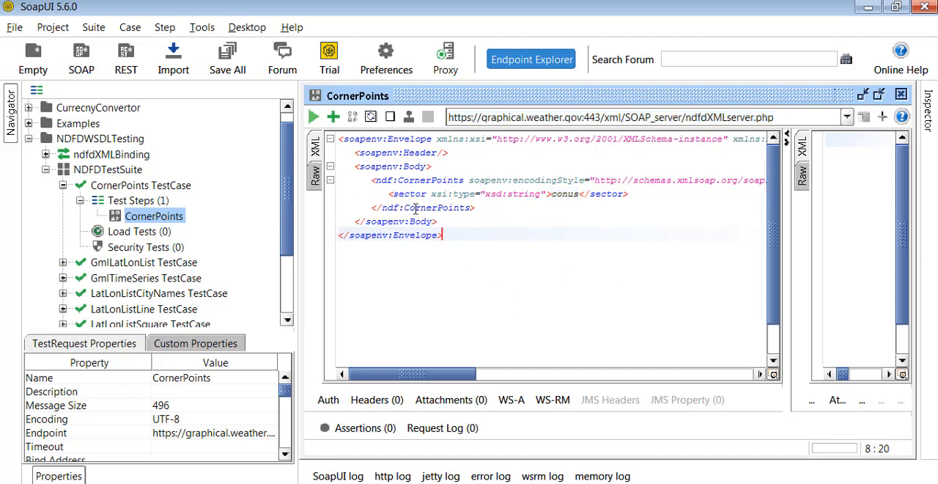
double_click(428, 184)
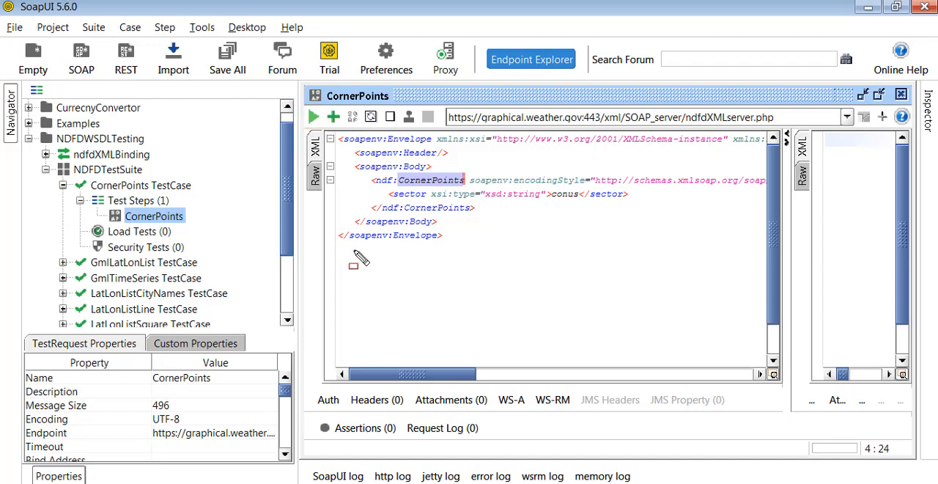
Run the CornerPoints request, hide the Navigator, and widen the request pane until the conus sector line is fully readable.
left_click(313, 117)
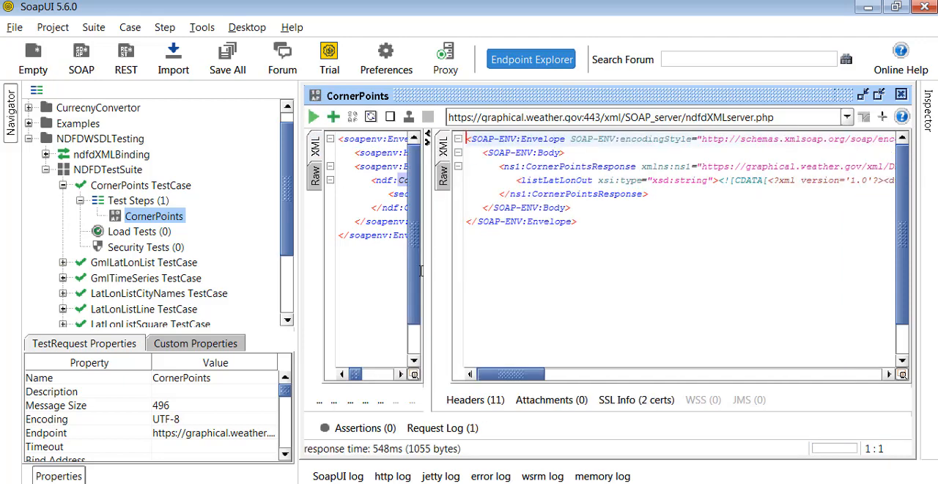
left_click(11, 126)
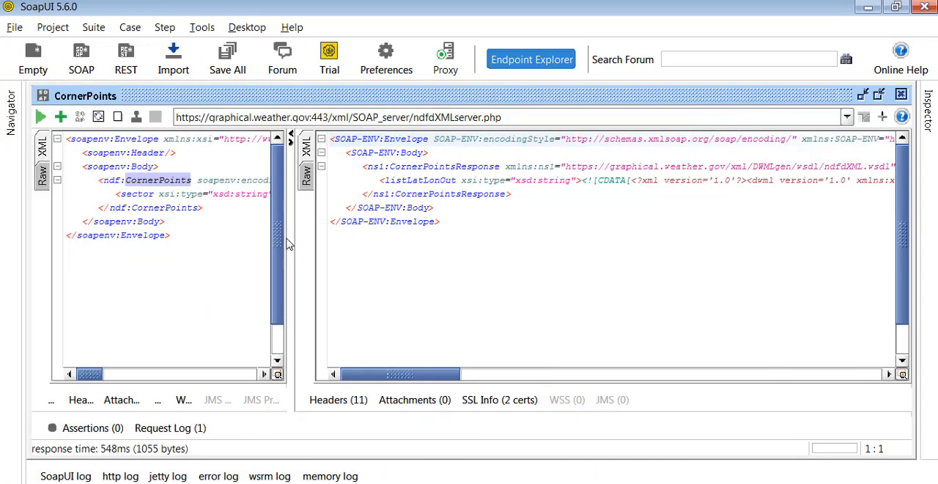
left_click_drag(289, 220, 528, 244)
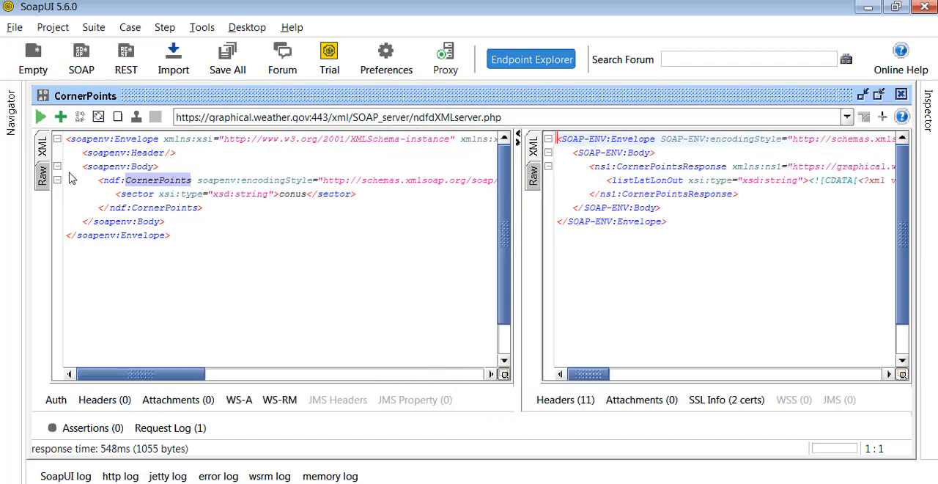
Demonstrate showing and hiding the Navigator, mark its label with an annotation box, and erase the box.
left_click(11, 113)
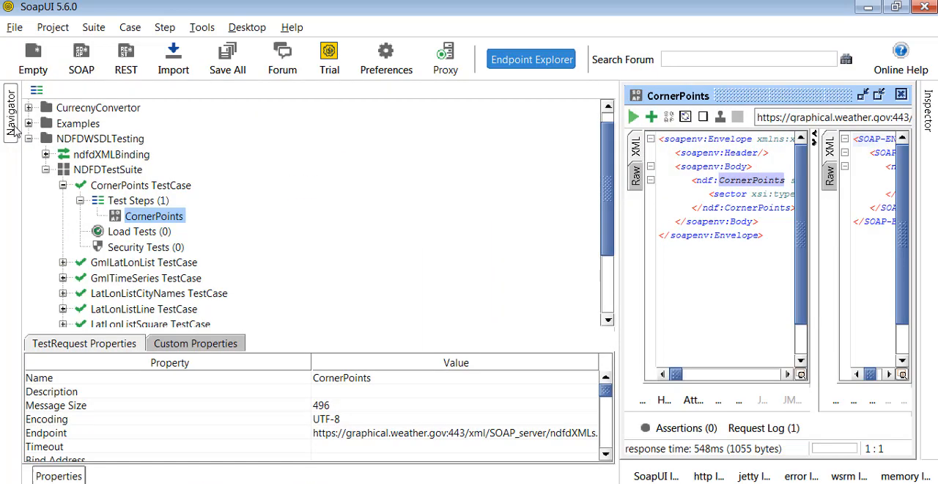
left_click(13, 128)
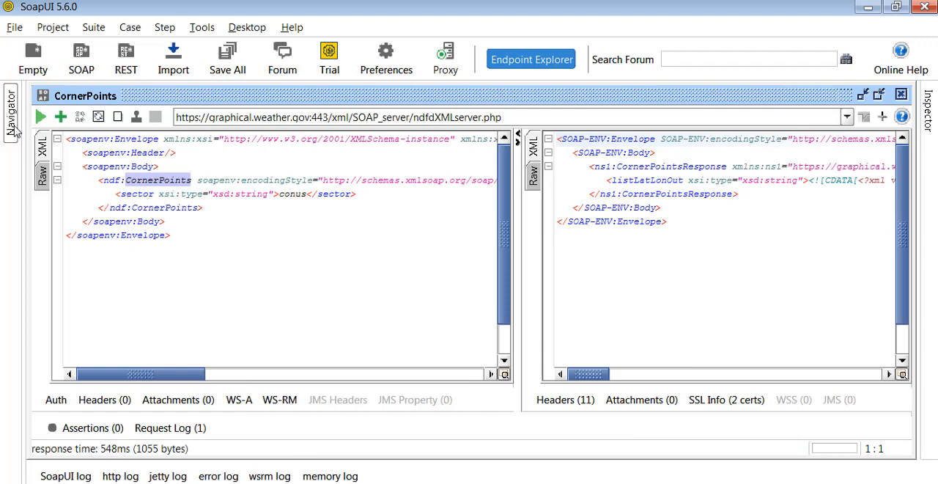
left_click(12, 128)
left_click(13, 129)
key("ctrl+shift+d")
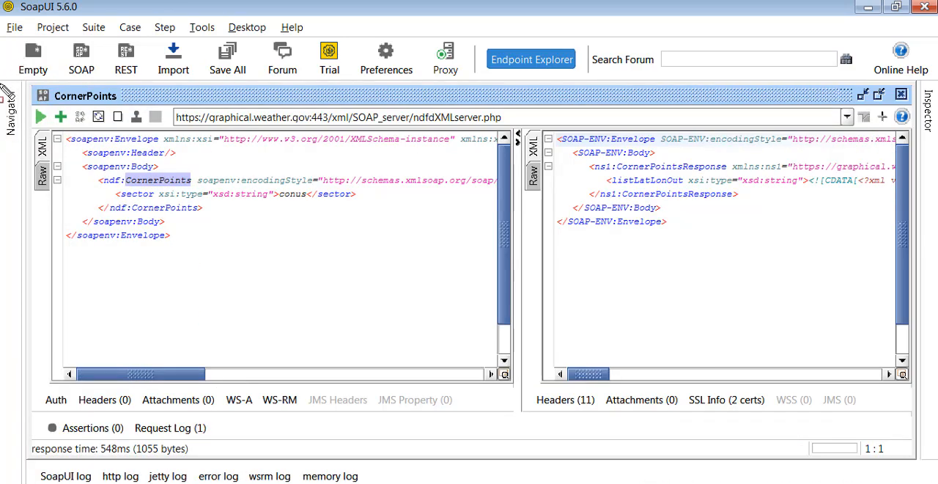
left_click_drag(0, 86, 23, 143)
left_click(185, 274)
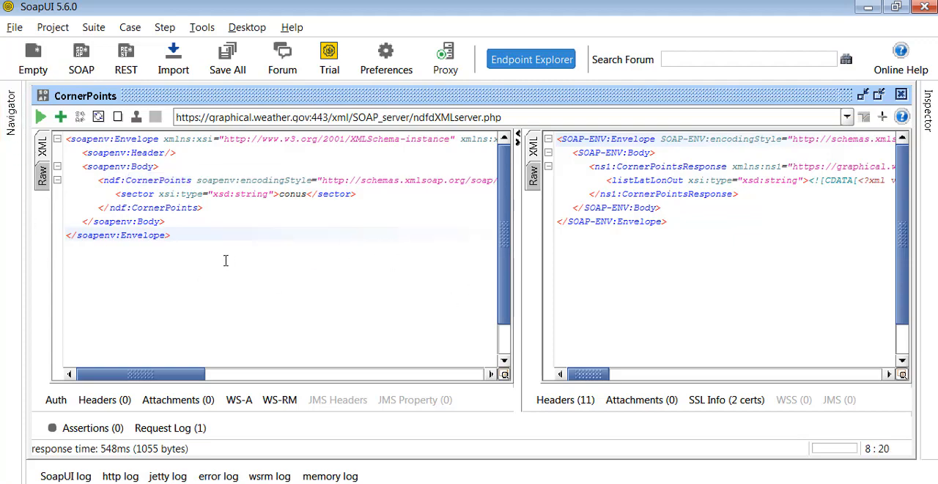
Highlight the full request and response XML, widen the response pane, and read along the response's long lines.
left_click_drag(225, 260, 19, 139)
left_click_drag(748, 252, 550, 141)
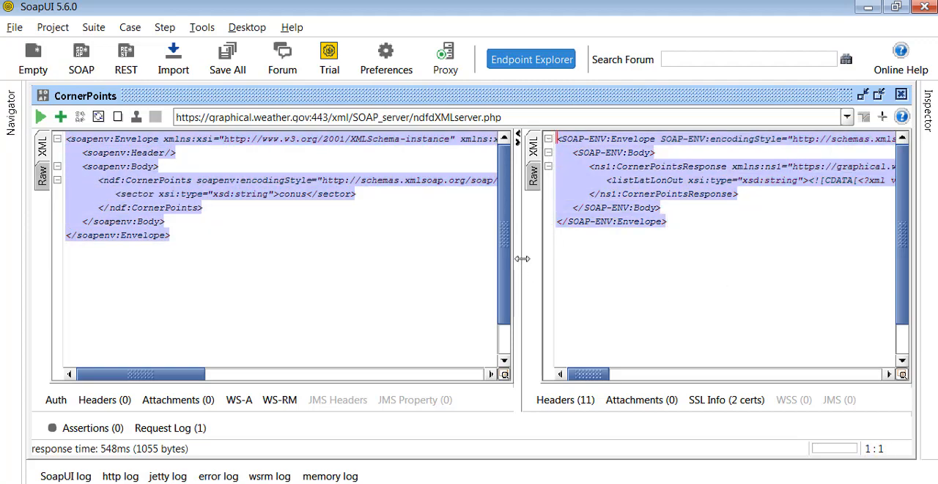
left_click_drag(522, 258, 359, 262)
left_click(613, 341)
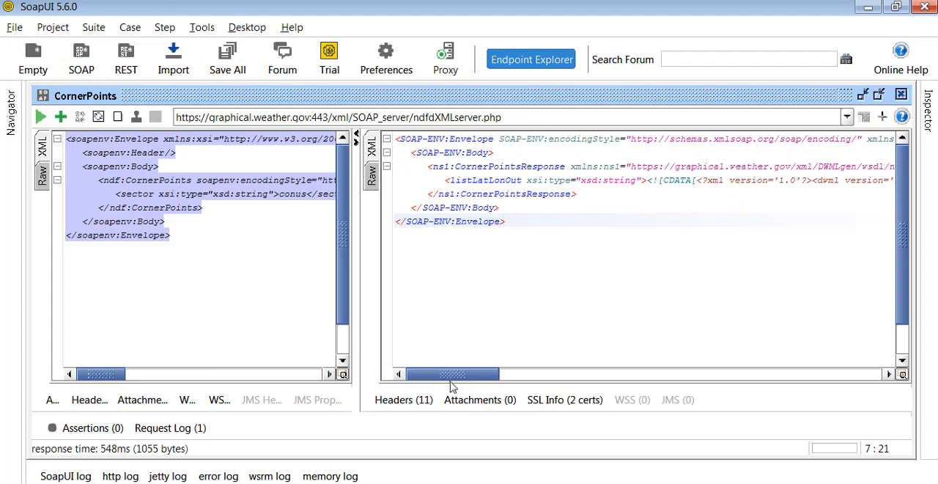
left_click_drag(452, 374, 630, 375)
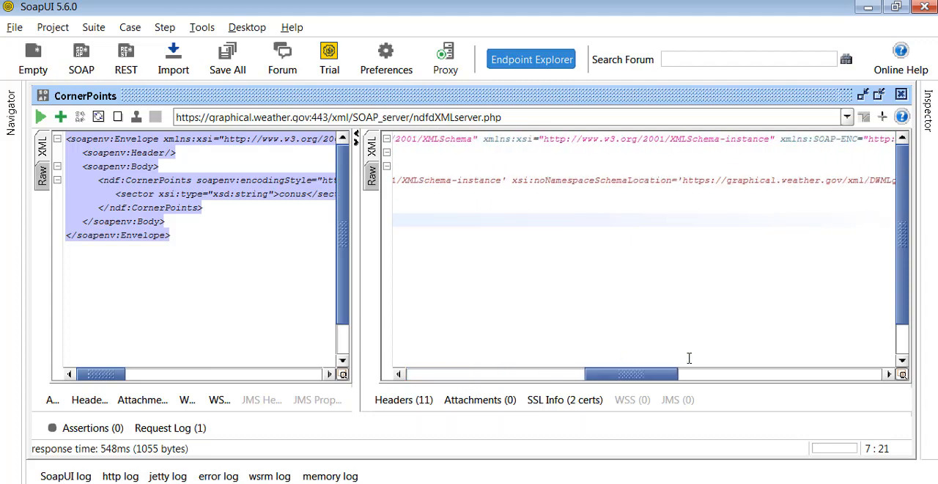
left_click_drag(689, 358, 401, 314)
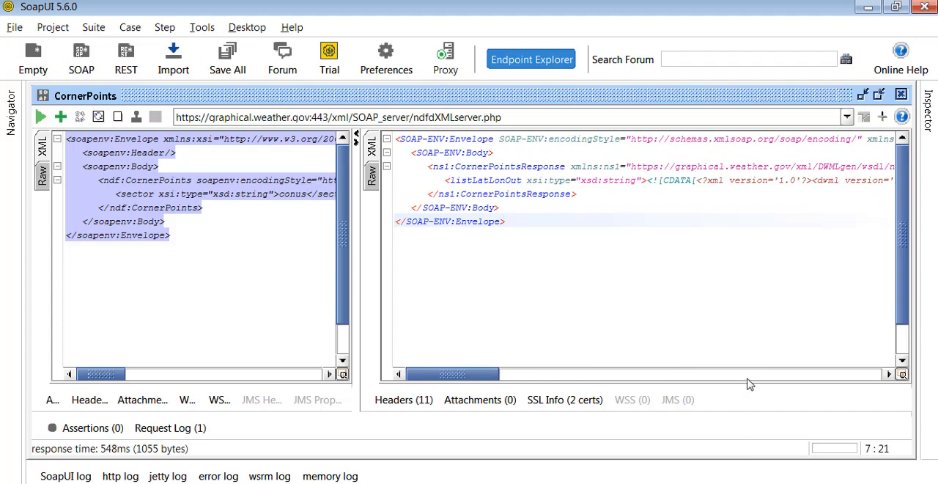
left_click_drag(747, 387, 761, 355)
Examine the response headers of the CornerPoints request, including Server, Content-Type, Content-Length and #status#.
left_click(411, 401)
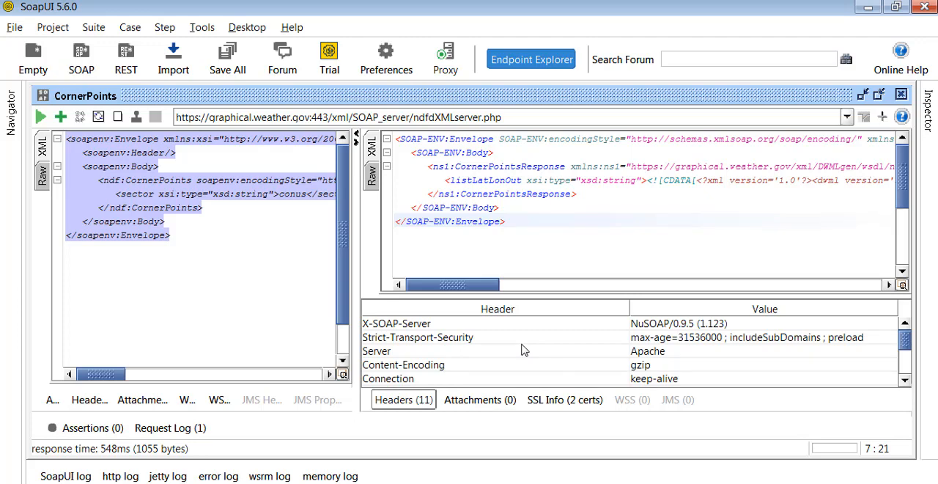
left_click(472, 351)
scroll(489, 357, "down", 2)
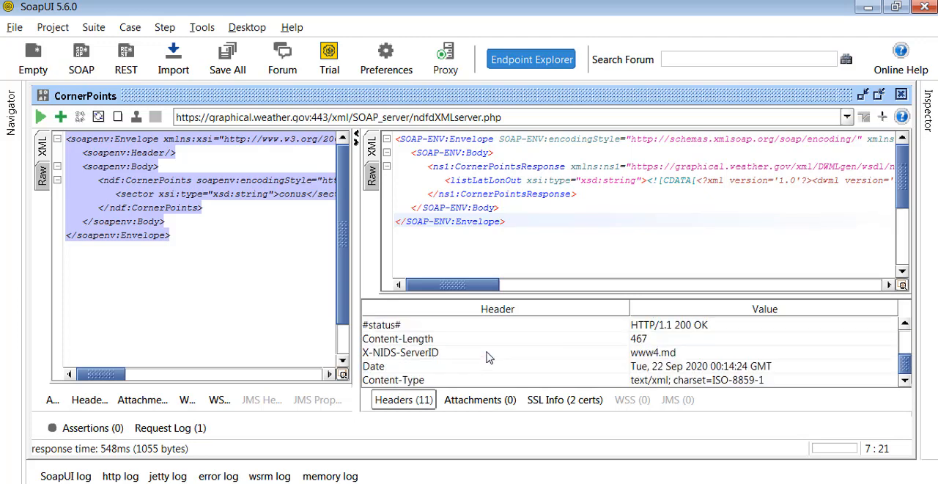
scroll(482, 357, "up", 2)
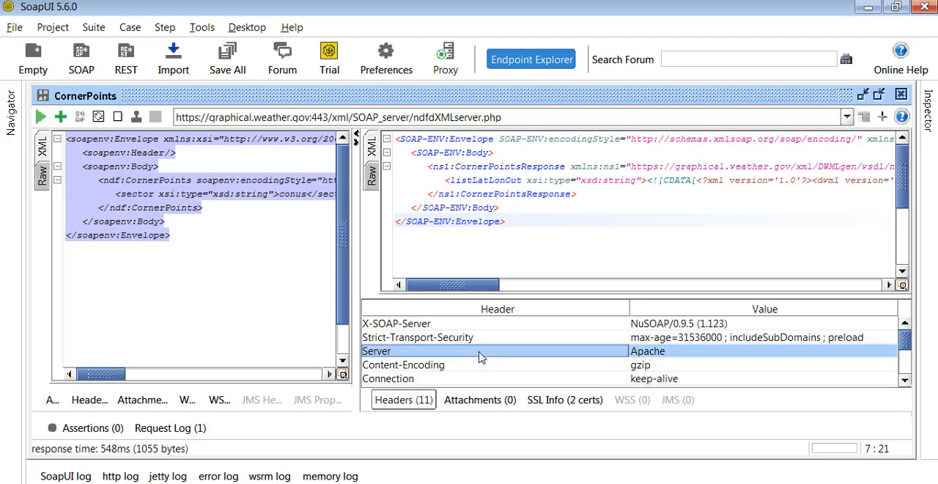
scroll(480, 357, "down", 1)
scroll(477, 357, "down", 1)
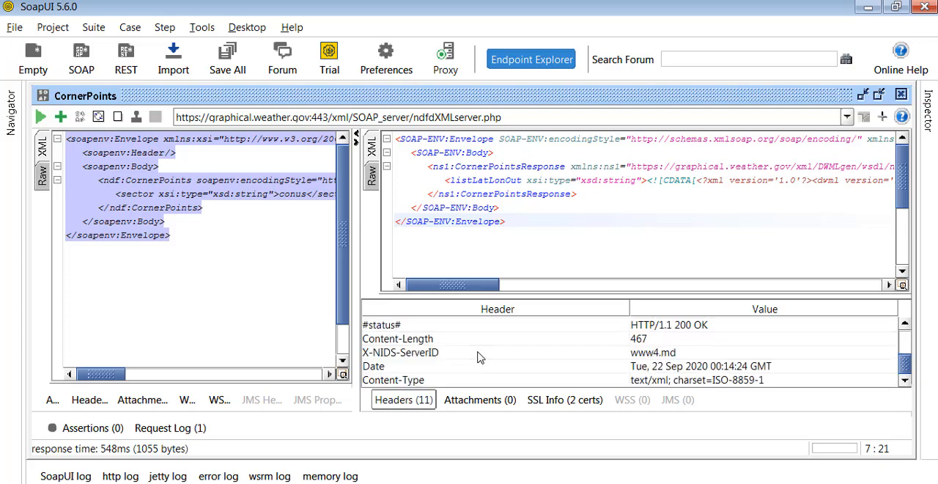
left_click(410, 381)
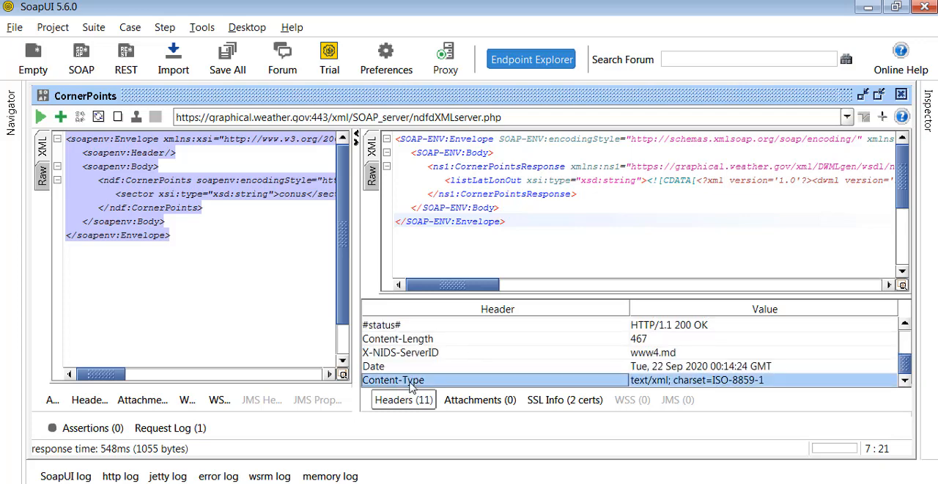
left_click(415, 341)
scroll(419, 345, "up", 1)
left_click(405, 365)
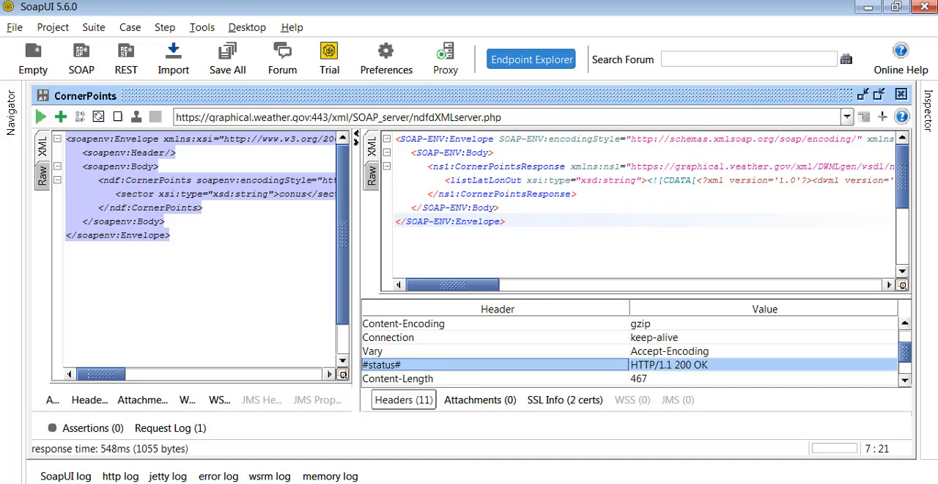
scroll(461, 348, "up", 1)
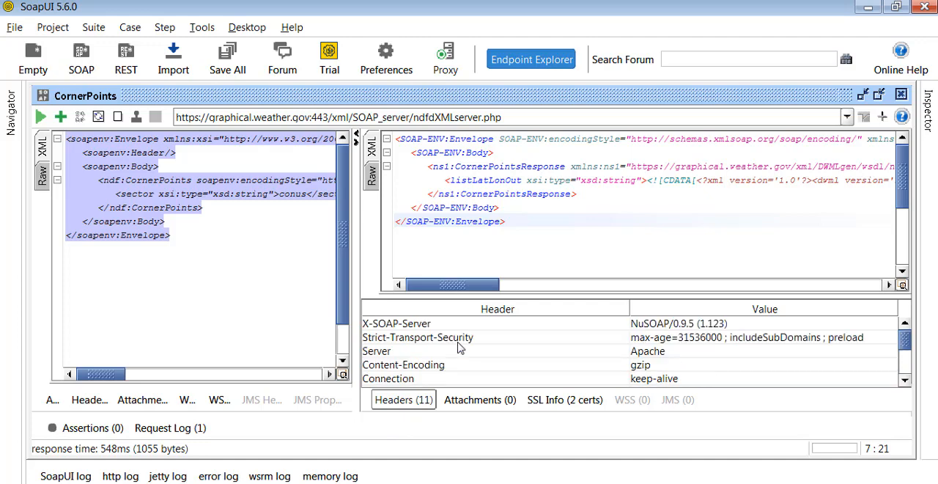
Compare the Raw and XML views of the response, highlighting the HTTP status code and the whole raw content.
left_click(371, 176)
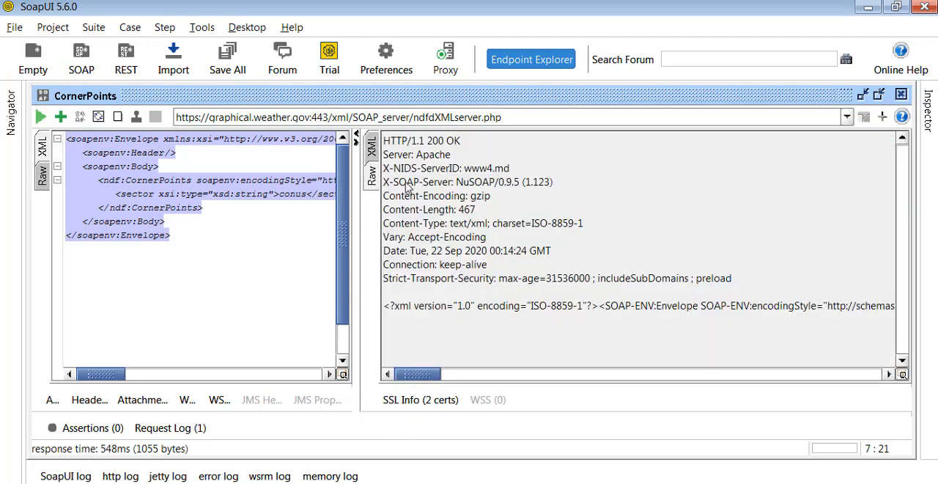
double_click(436, 142)
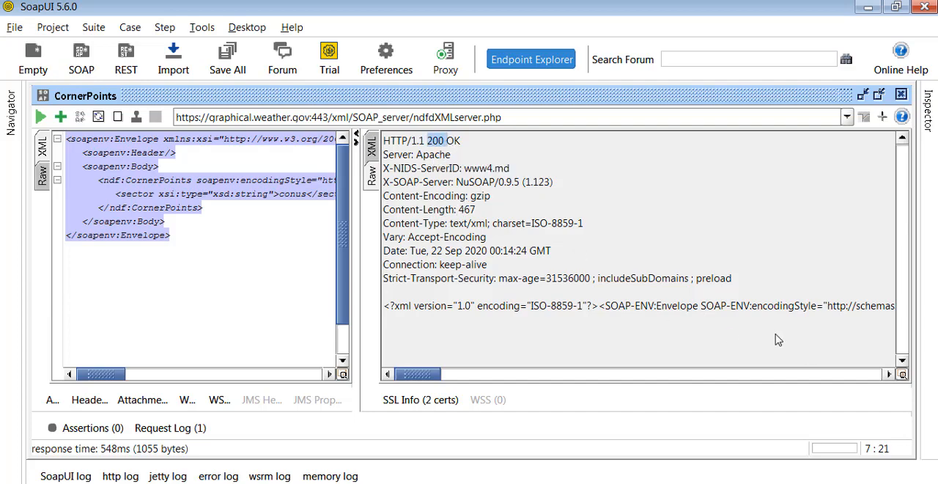
left_click_drag(781, 339, 388, 136)
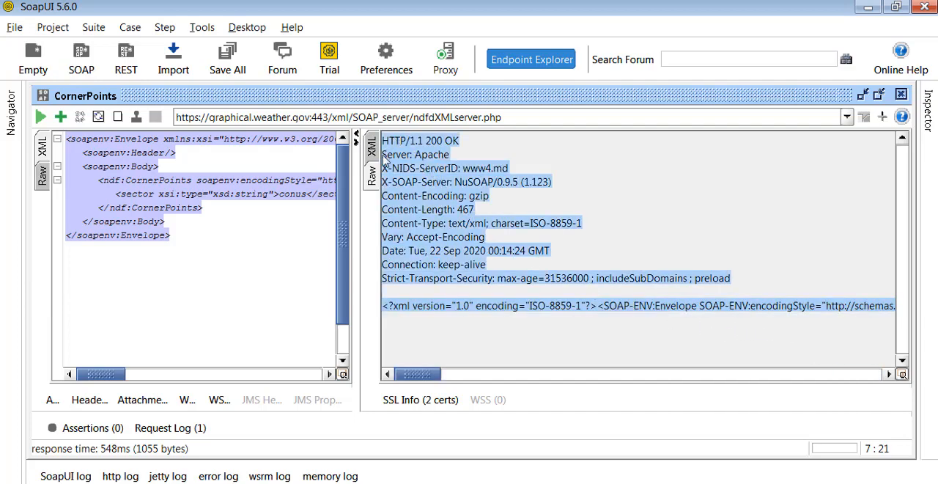
left_click(371, 146)
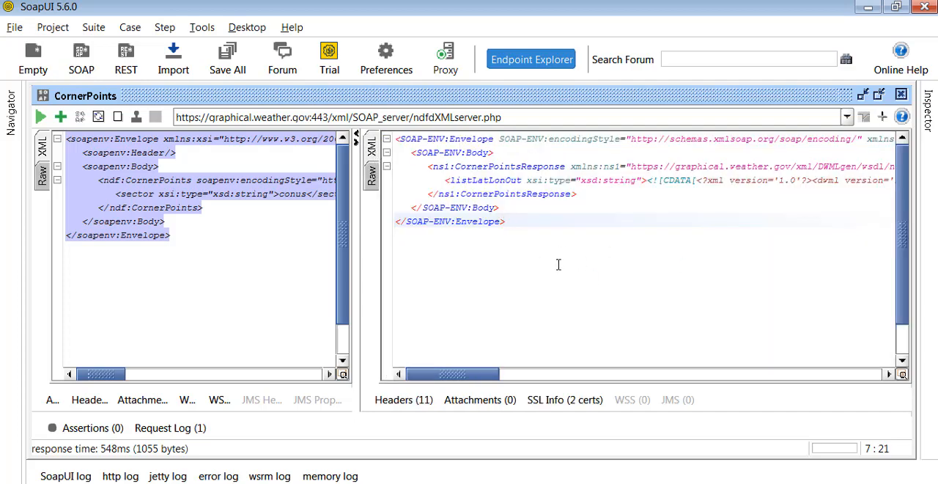
left_click(371, 174)
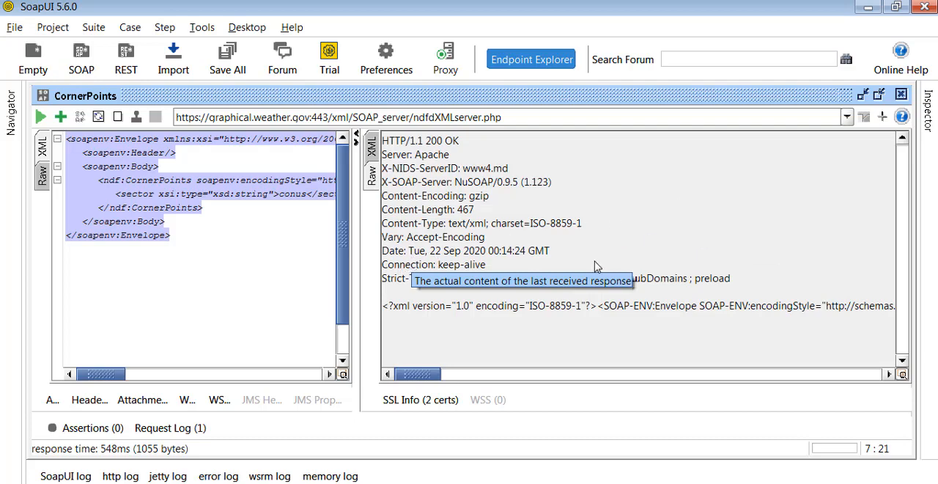
left_click(372, 149)
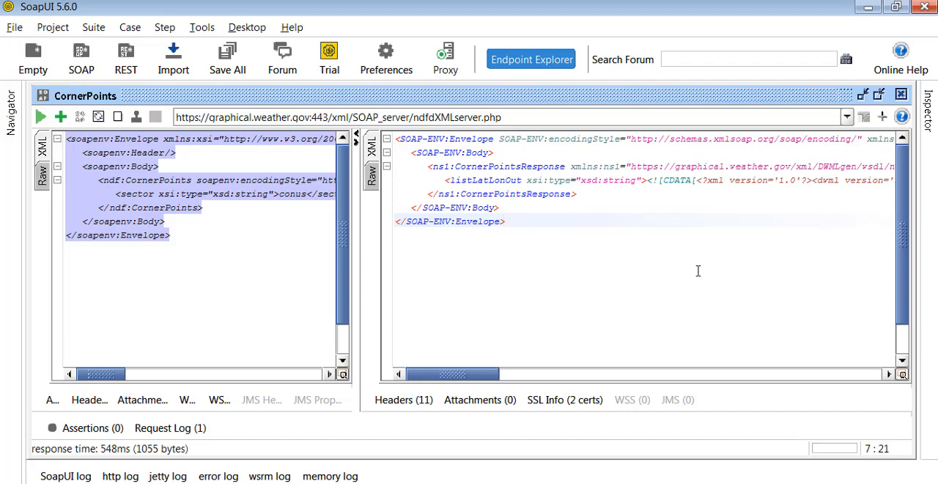
Show the Navigator again, shrink it to a narrow column, and widen the request pane beside the response.
left_click(10, 132)
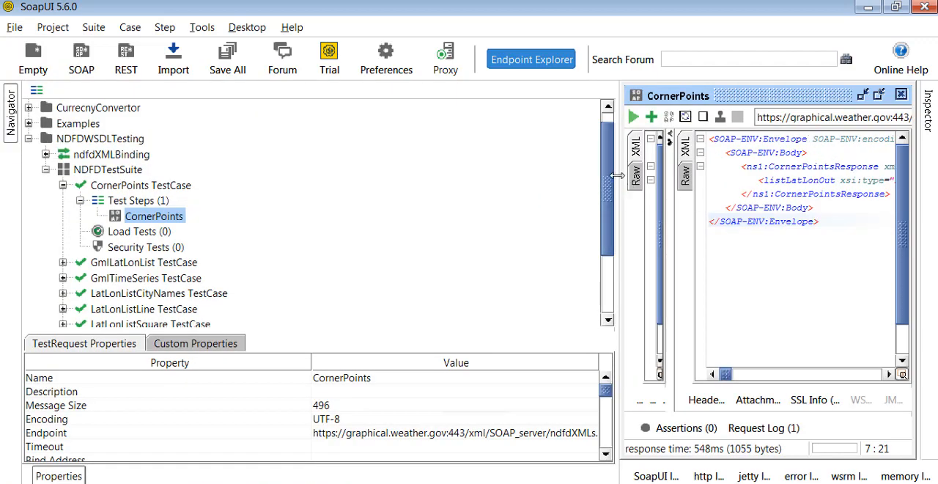
left_click_drag(620, 176, 177, 196)
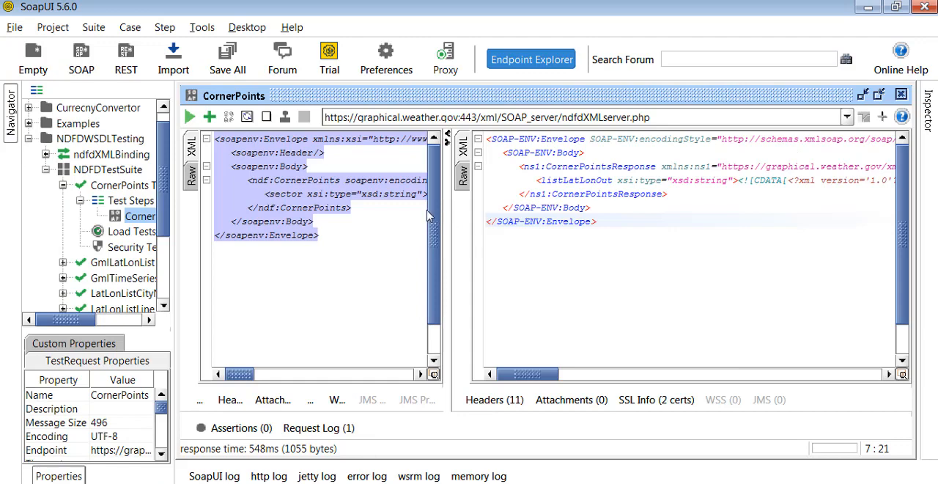
left_click_drag(450, 203, 521, 203)
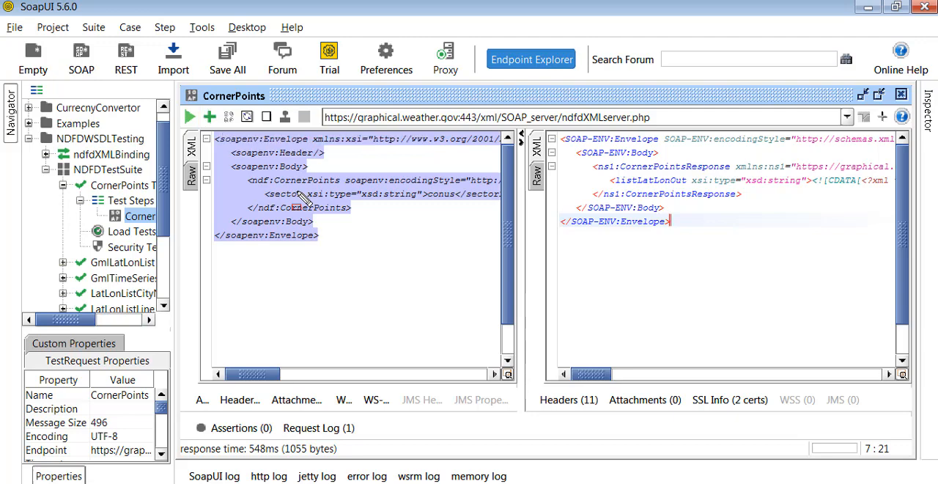
Add a Contains assertion from the Property Content category to the CornerPoints test request.
left_click(209, 117)
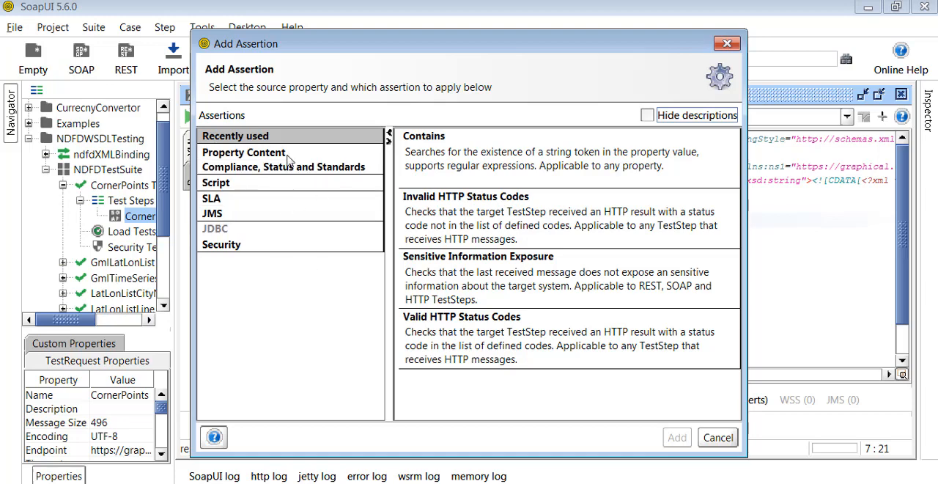
left_click(268, 154)
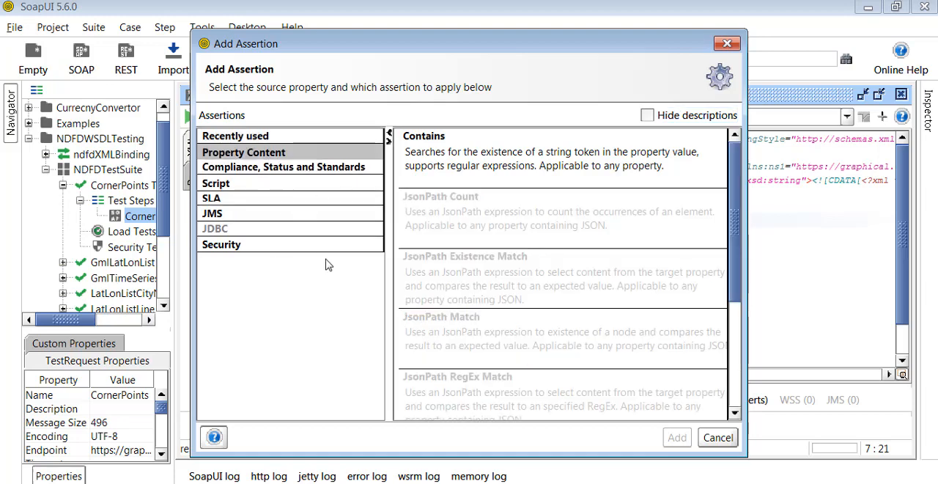
left_click_drag(734, 220, 738, 171)
left_click(597, 167)
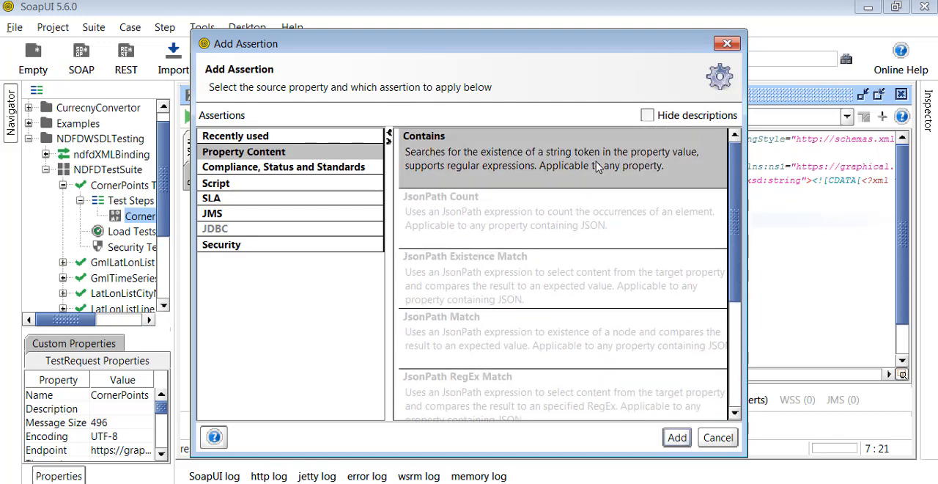
left_click(671, 441)
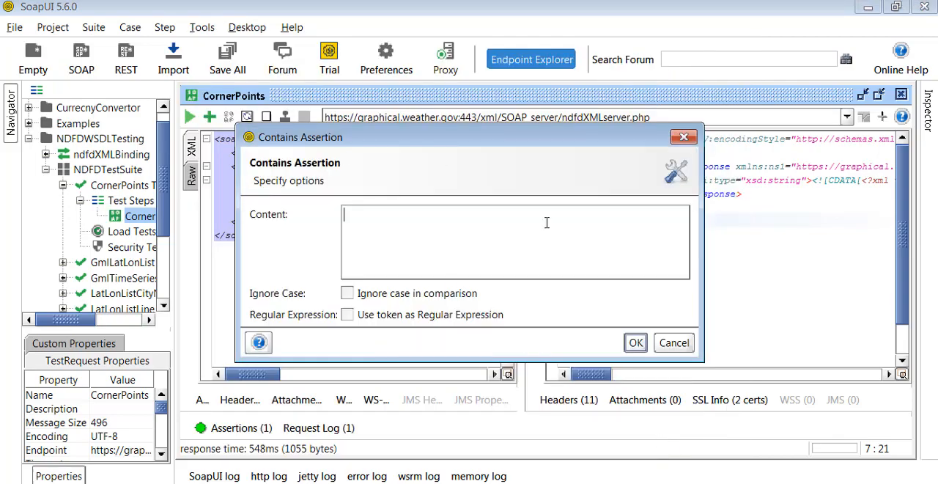
Switch to Chrome, submit the Corner Grid Points form for sector conus, and copy the coordinates inside latLonList.
key("alt+Tab")
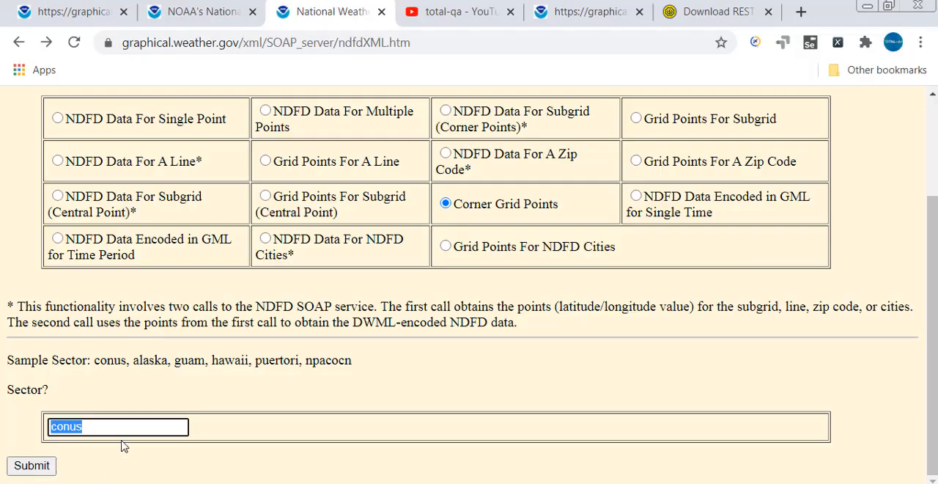
left_click(31, 466)
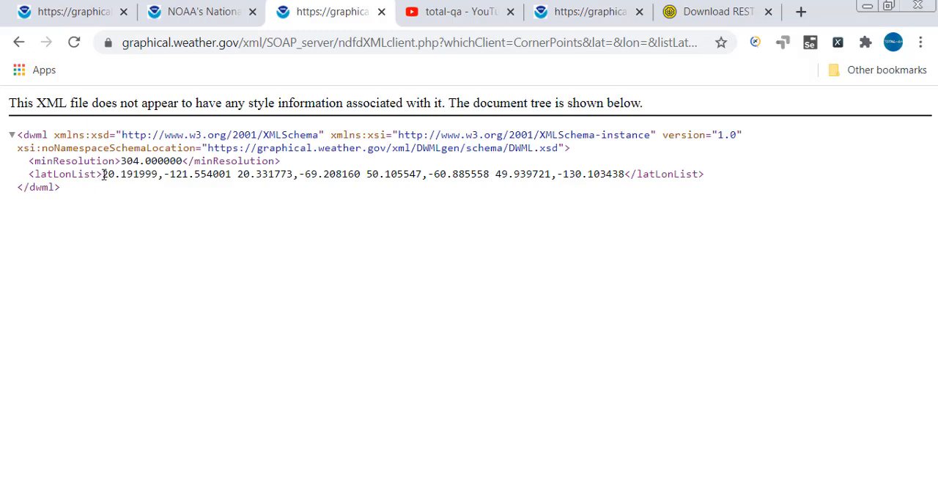
left_click_drag(103, 174, 629, 166)
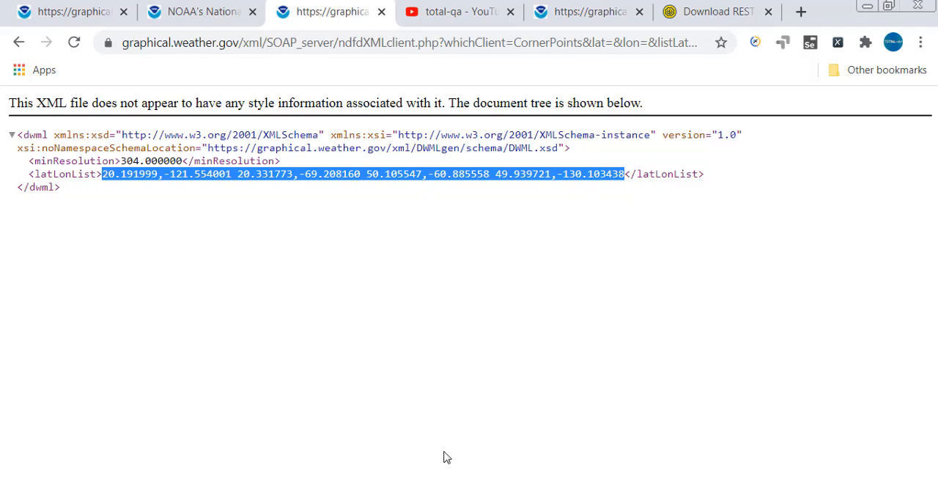
Back in SoapUI, set the Contains assertion's content to the copied string "20.191999,-121.554001 20.331773,-69.208160 50.105547,-60.885558 49.939721,-130.103438".
left_click(325, 482)
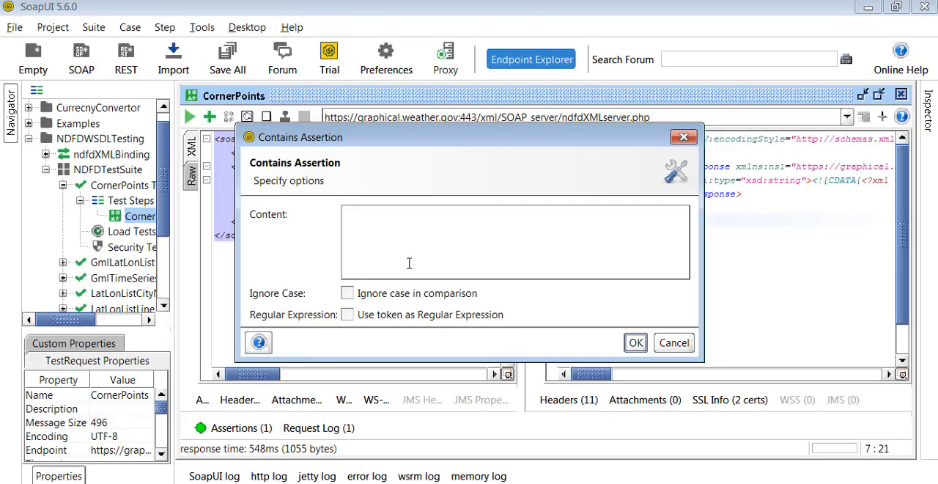
key("ctrl+v")
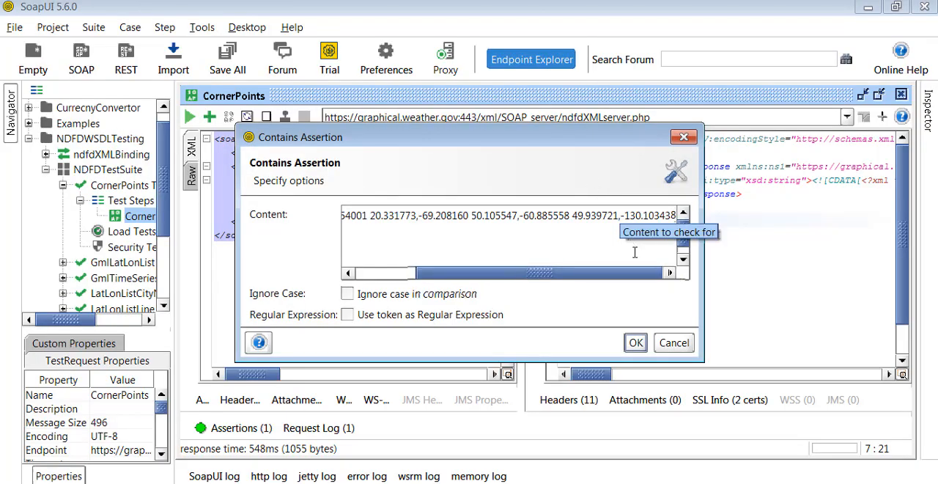
left_click_drag(573, 272, 509, 270)
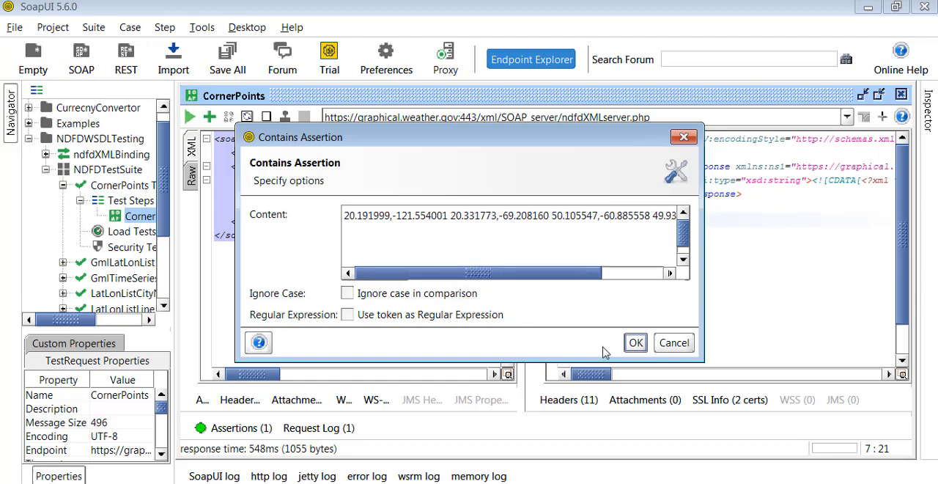
left_click(634, 343)
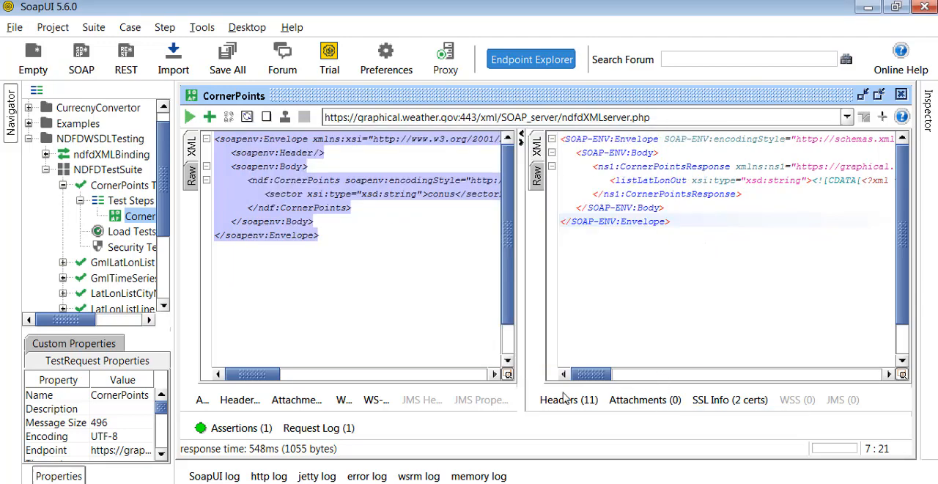
Show the request's assertions list and check the result of the Contains assertion.
left_click_drag(433, 384, 440, 282)
left_click(220, 427)
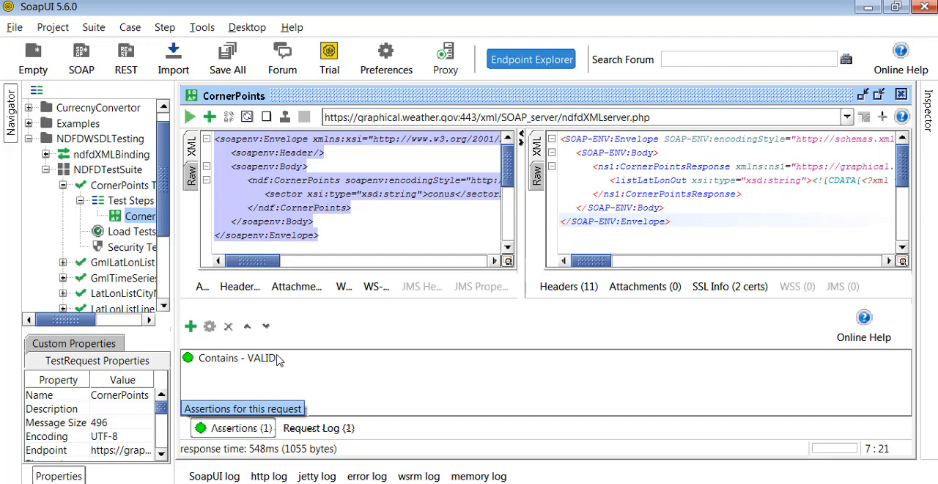
left_click(227, 359)
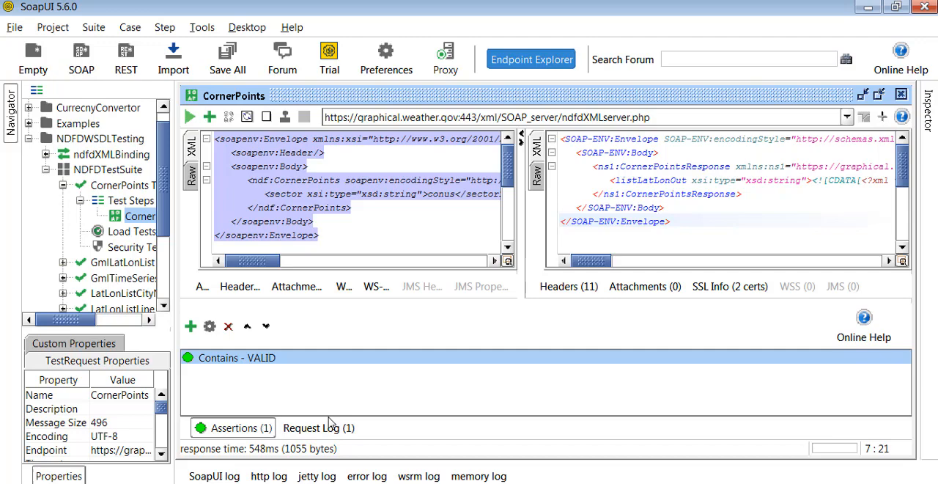
Add a Valid HTTP Status Codes assertion from Compliance, Status and Standards, with 200 as the accepted code.
left_click(190, 327)
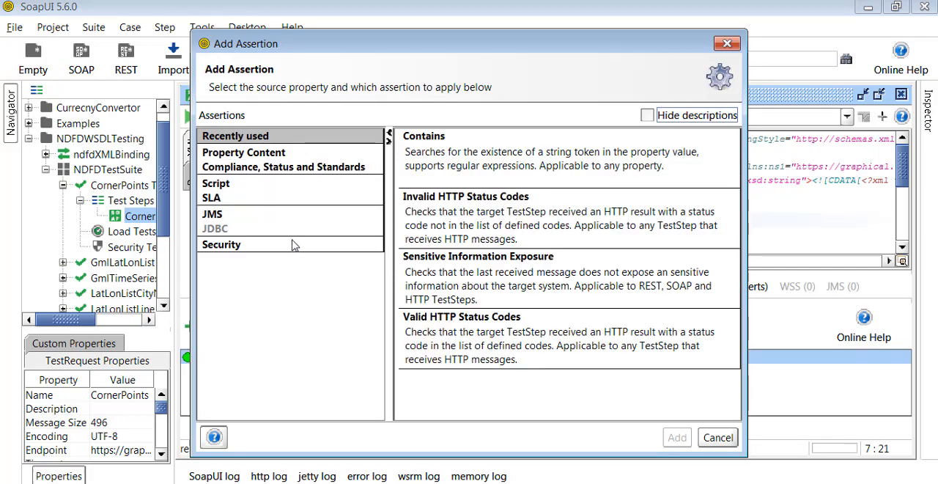
left_click(236, 214)
left_click(251, 186)
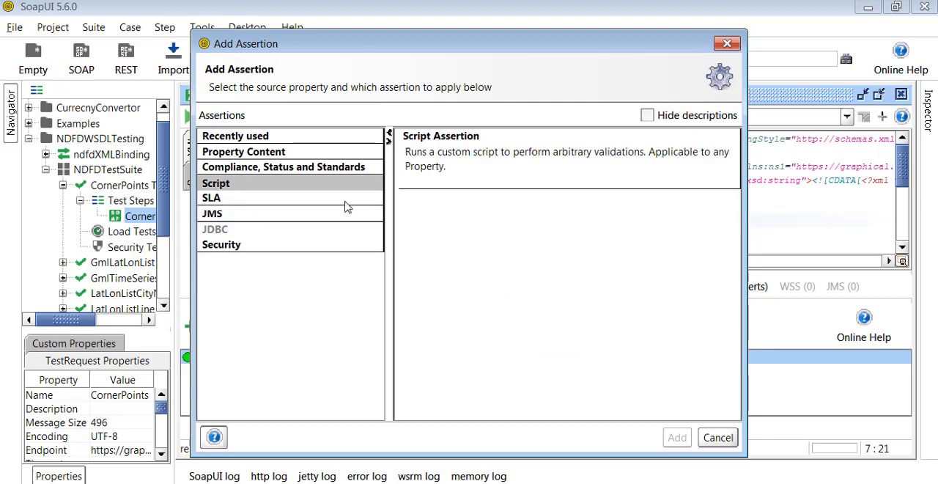
left_click(278, 170)
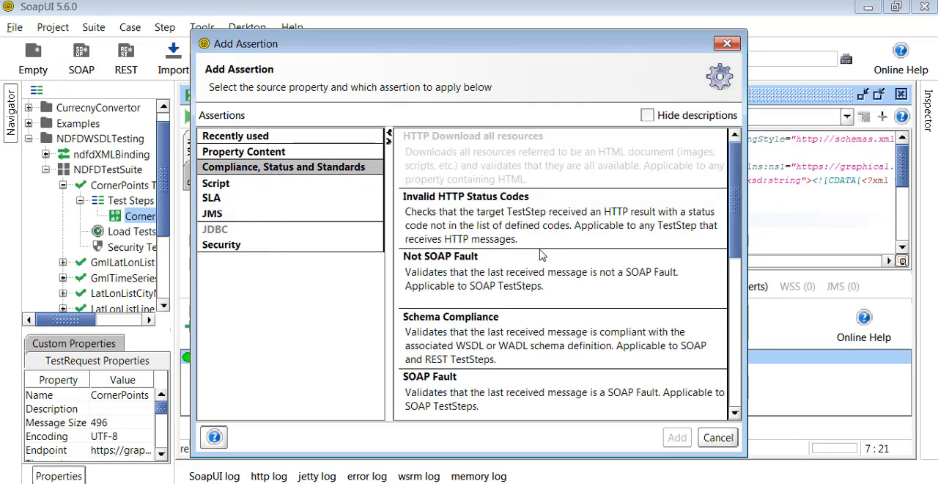
scroll(523, 228, "down", 2)
scroll(523, 228, "down", 5)
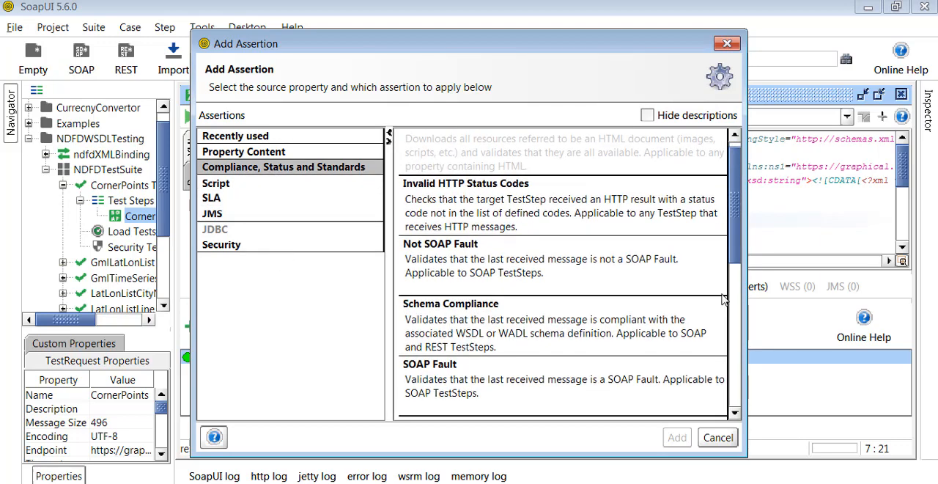
left_click_drag(748, 303, 751, 420)
scroll(579, 278, "up", 3)
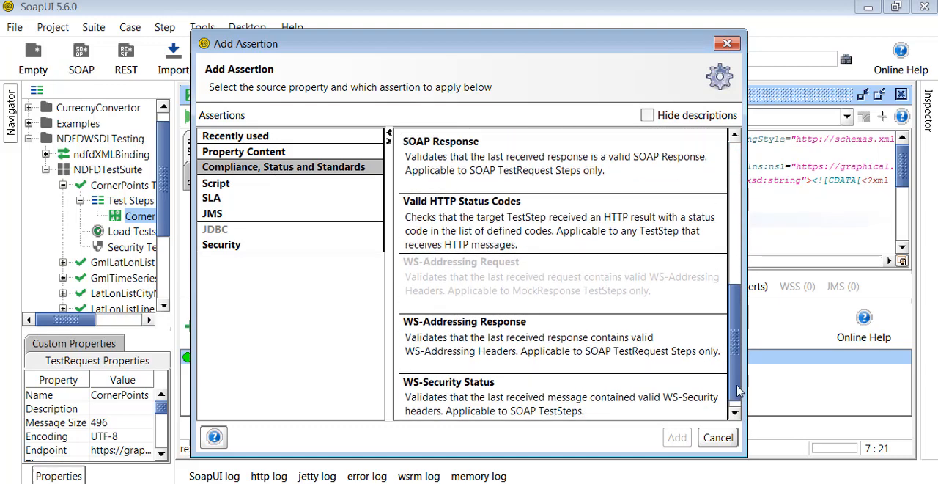
left_click(576, 262)
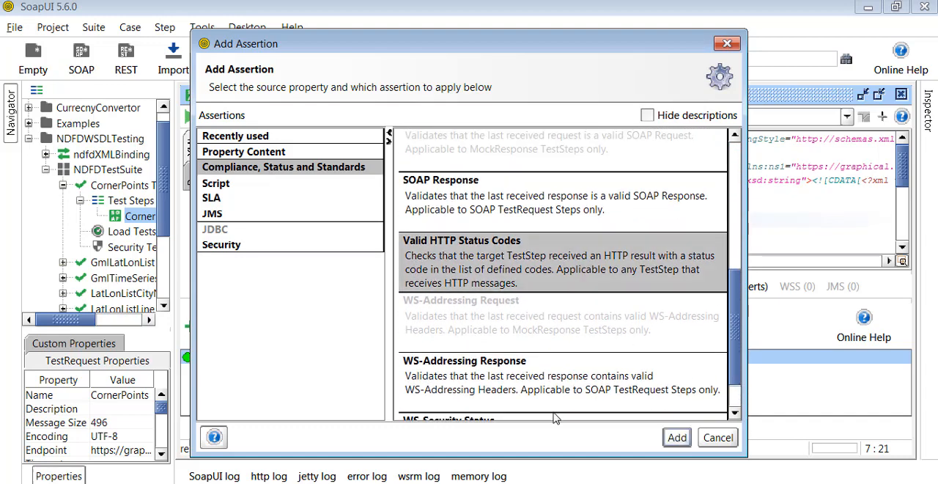
left_click(678, 439)
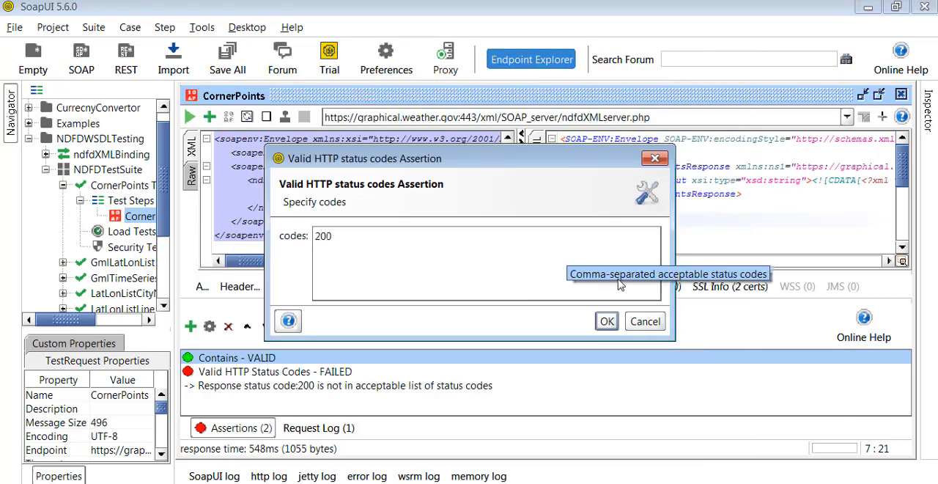
left_click(604, 325)
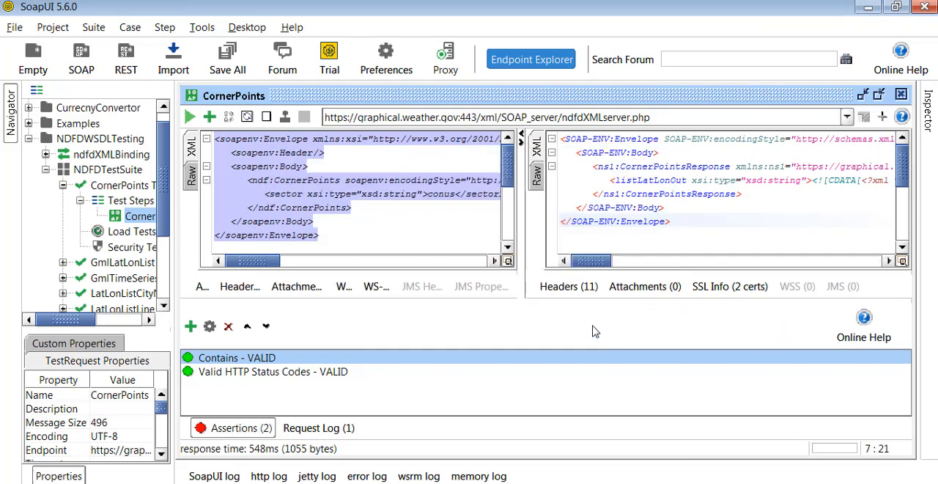
Check the results of the Contains and Valid HTTP Status Codes assertions one after the other.
left_click(446, 373)
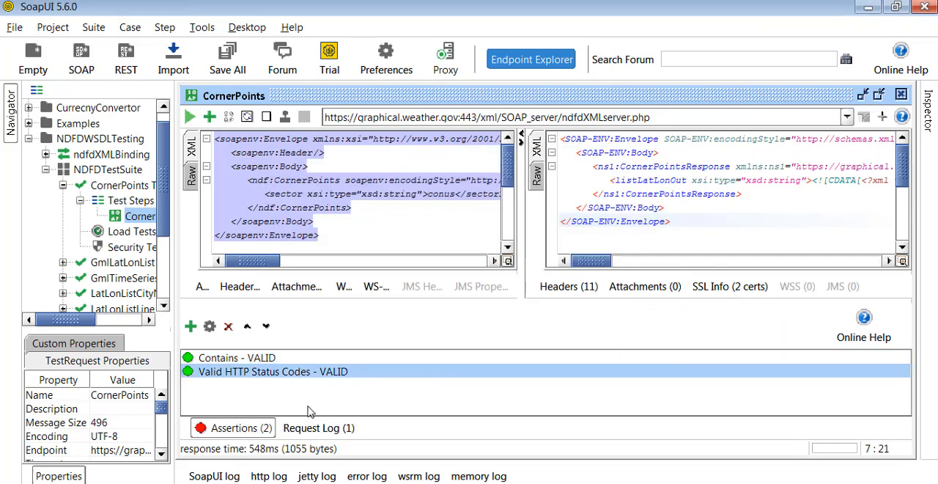
left_click(232, 433)
left_click(233, 434)
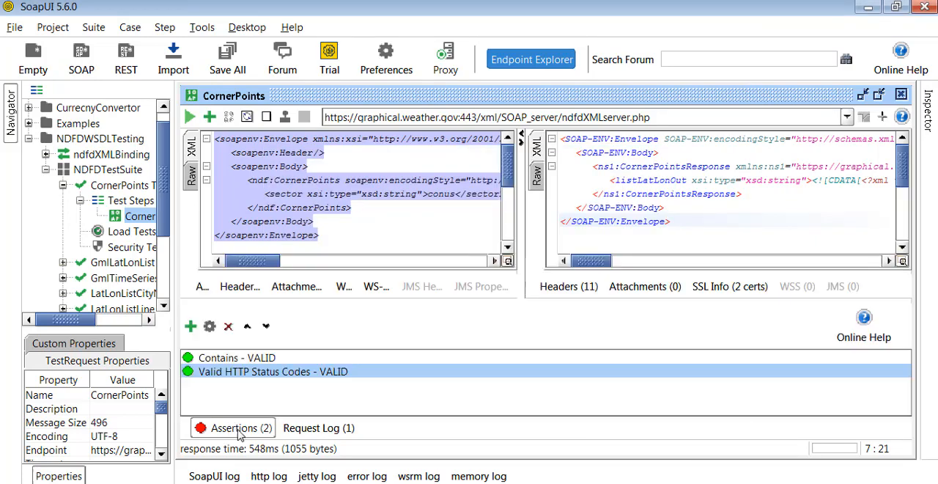
left_click(248, 359)
left_click(248, 373)
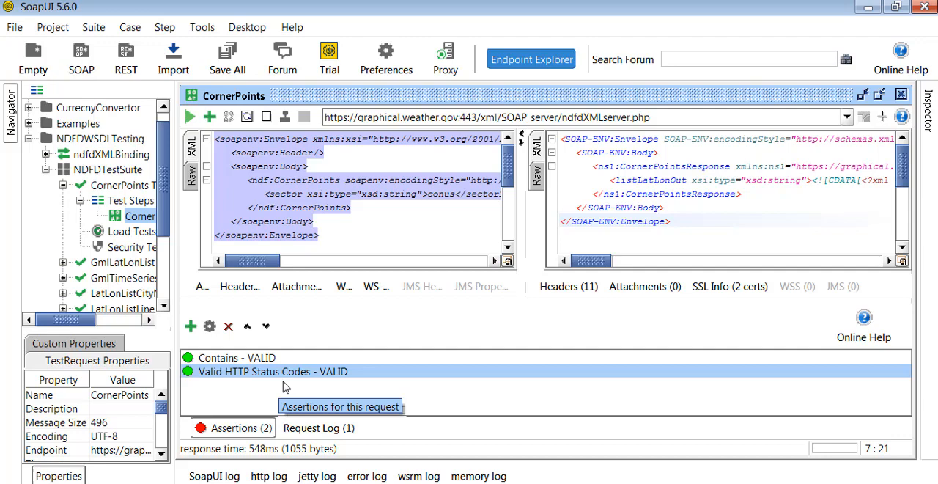
Replace the sector value in the request with ?, rerun it, and check the status code assertion's result.
double_click(440, 194)
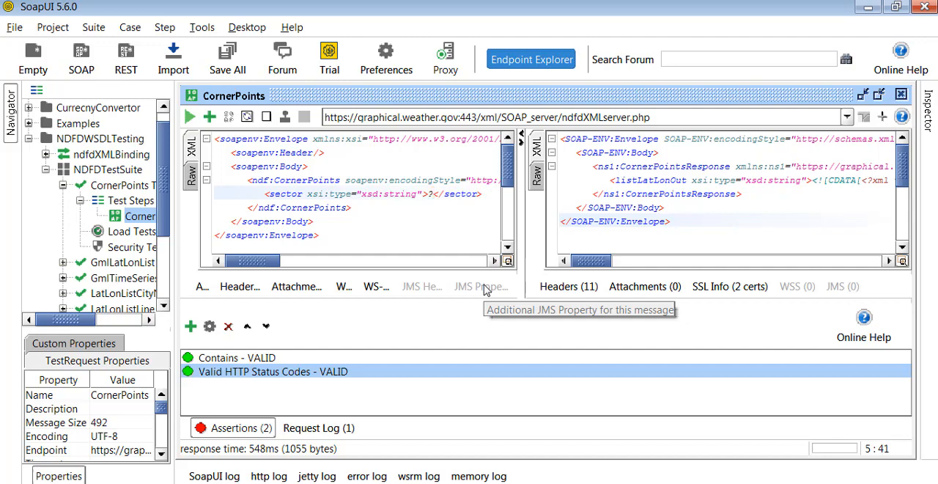
left_click(189, 117)
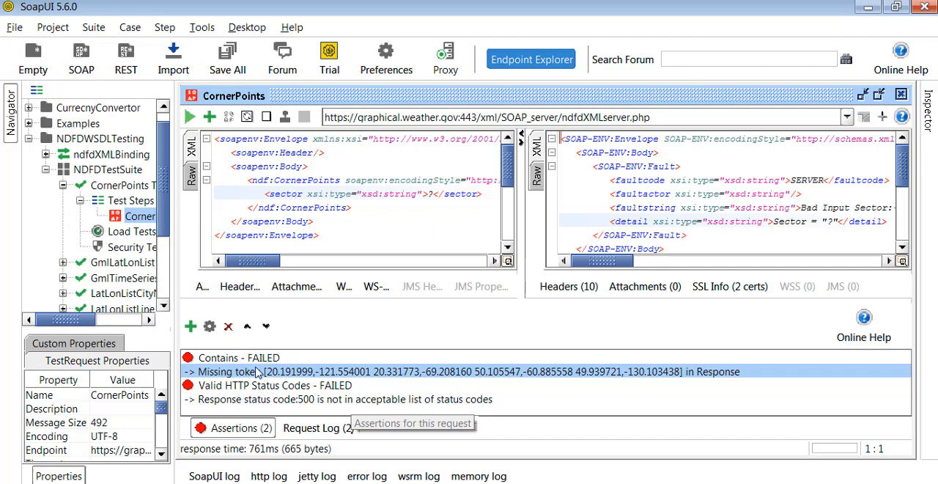
left_click(303, 402)
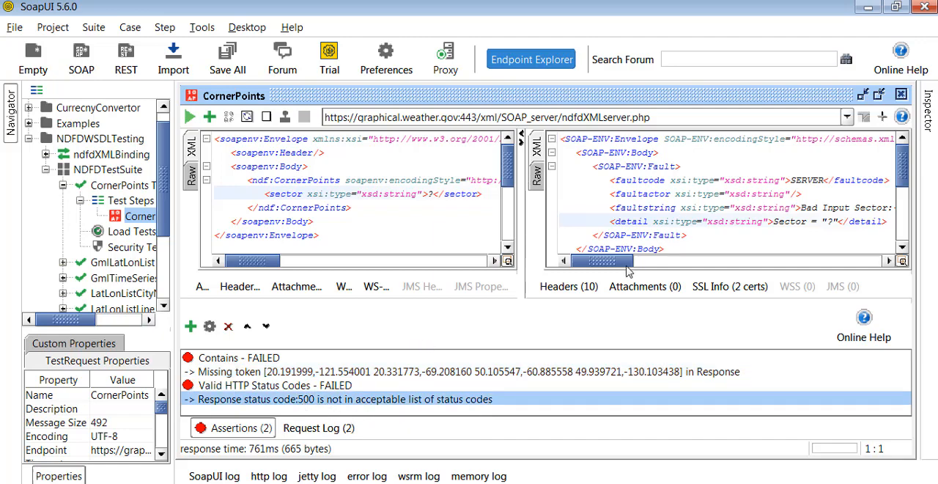
Examine the SOAP fault in the response, highlighting the faultstring text and the sector detail.
scroll(632, 269, "right", 2)
left_click_drag(760, 208, 853, 213)
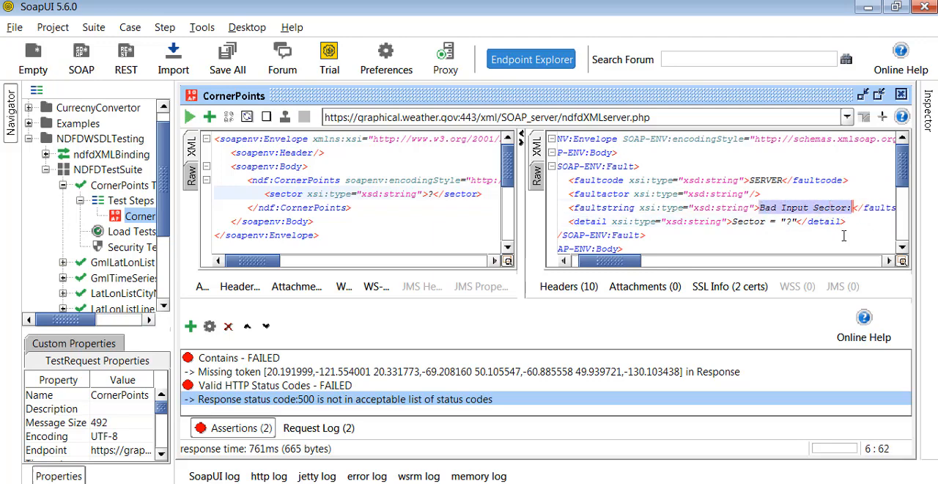
key("ctrl+alt+d")
mouse_move(754, 197)
left_mouse_down()
mouse_move(783, 219)
mouse_move(855, 218)
left_mouse_up()
mouse_move(727, 213)
left_mouse_down()
mouse_move(744, 227)
mouse_move(800, 228)
left_mouse_up()
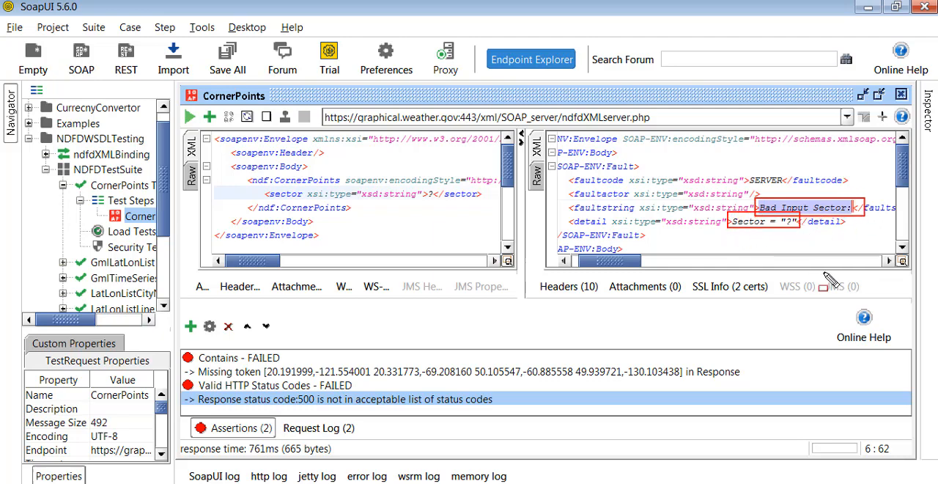
key("Escape")
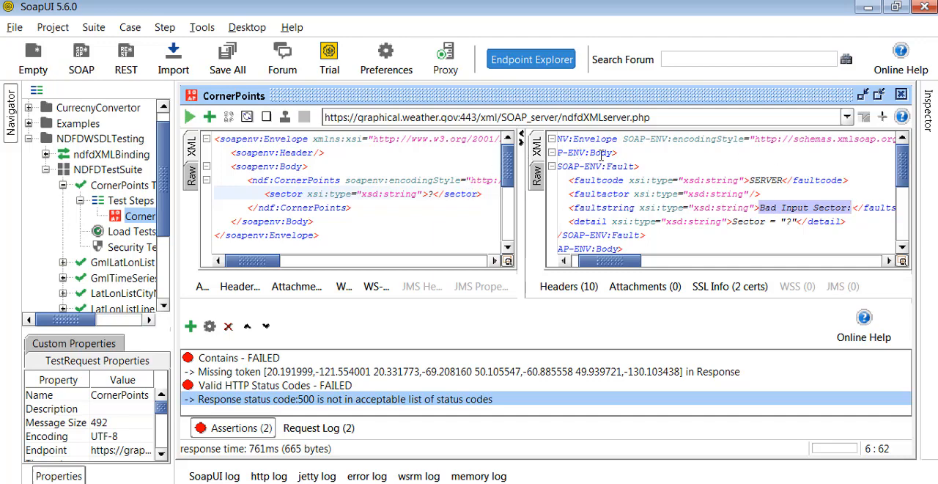
Show the raw response and mark its HTTP status code together with both assertion results.
left_click(541, 183)
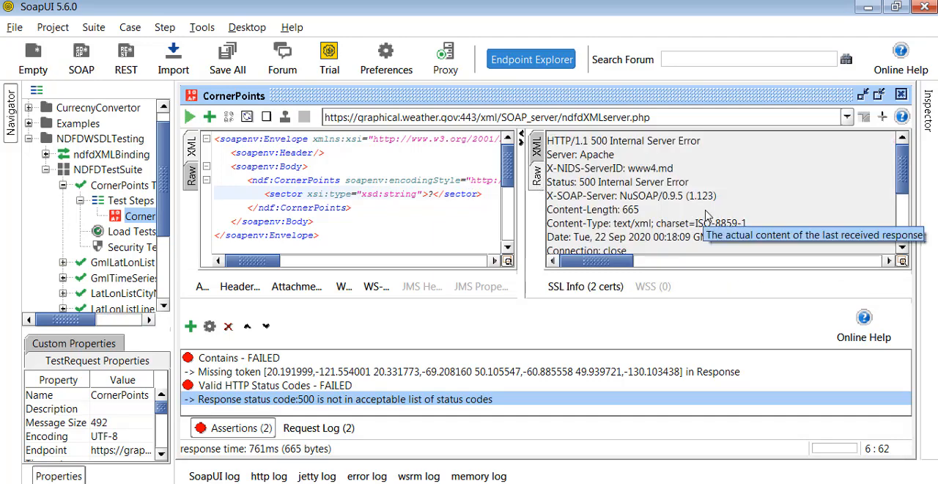
key("ctrl+shift+d")
mouse_move(586, 132)
left_mouse_down()
mouse_move(603, 148)
mouse_move(707, 151)
left_mouse_up()
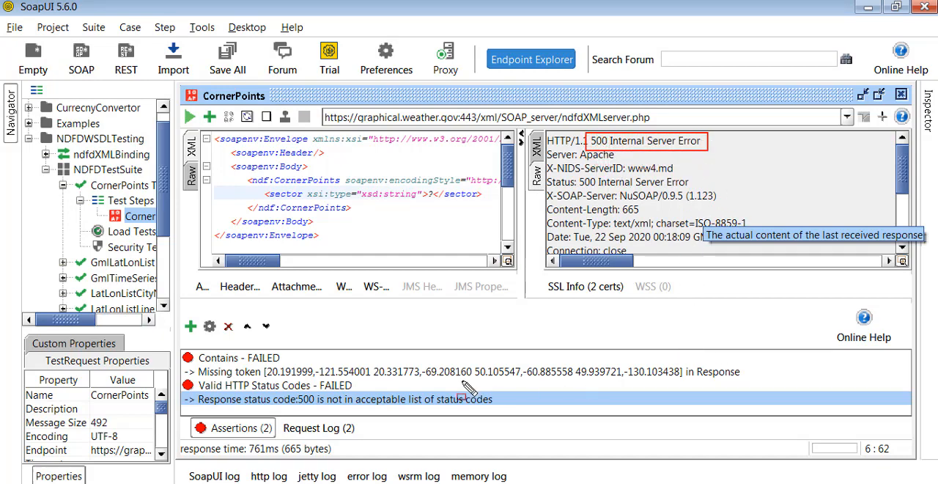
mouse_move(176, 341)
left_mouse_down()
mouse_move(303, 407)
mouse_move(781, 412)
left_mouse_up()
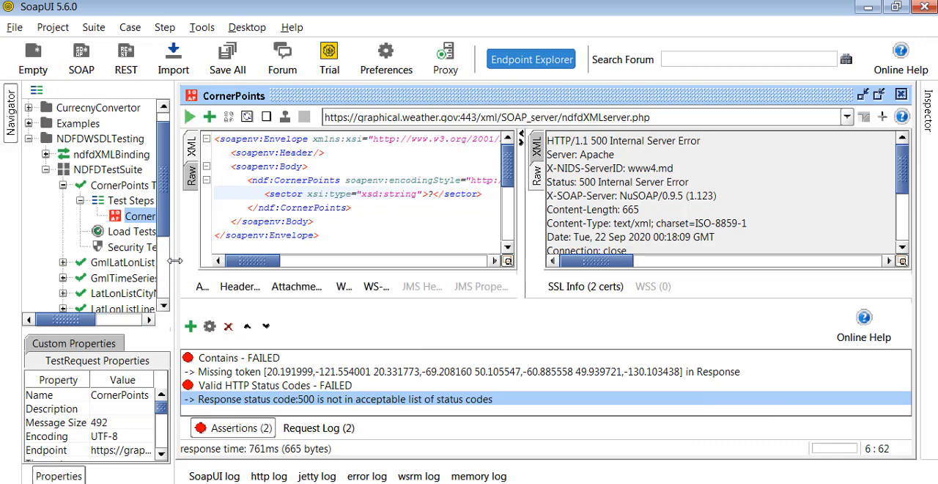
Widen the Navigator and look through the other test cases of NDFDTestSuite.
left_click_drag(174, 260, 421, 256)
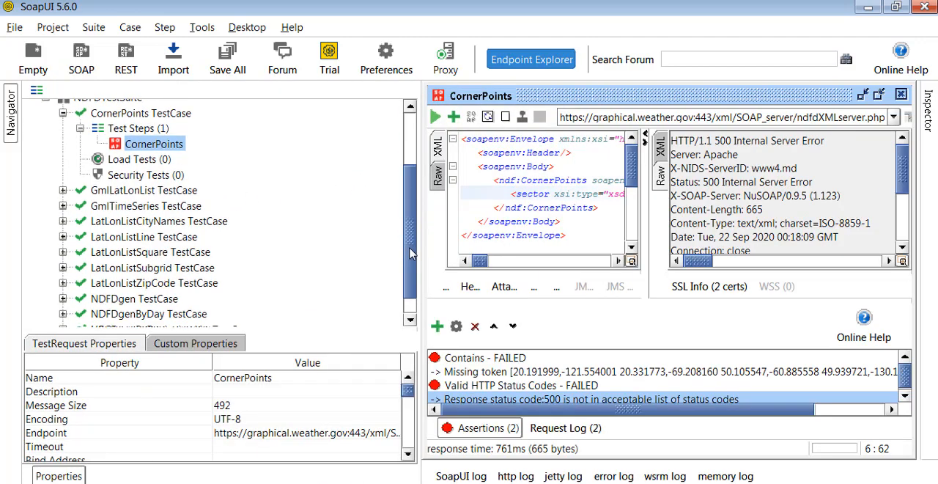
scroll(410, 253, "down", 1)
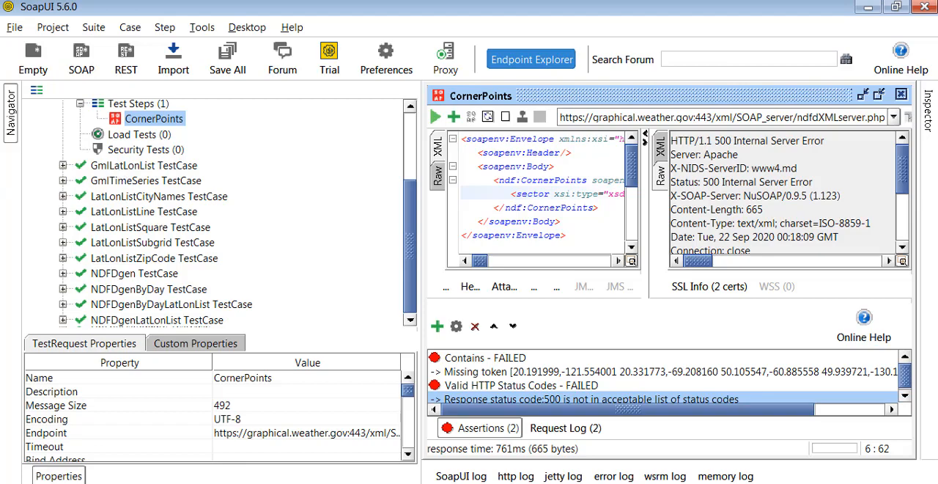
Switch to the browser, return to the NDFD DWML Generator form, select NDFD Data For A Line and review its input fields.
left_click(74, 483)
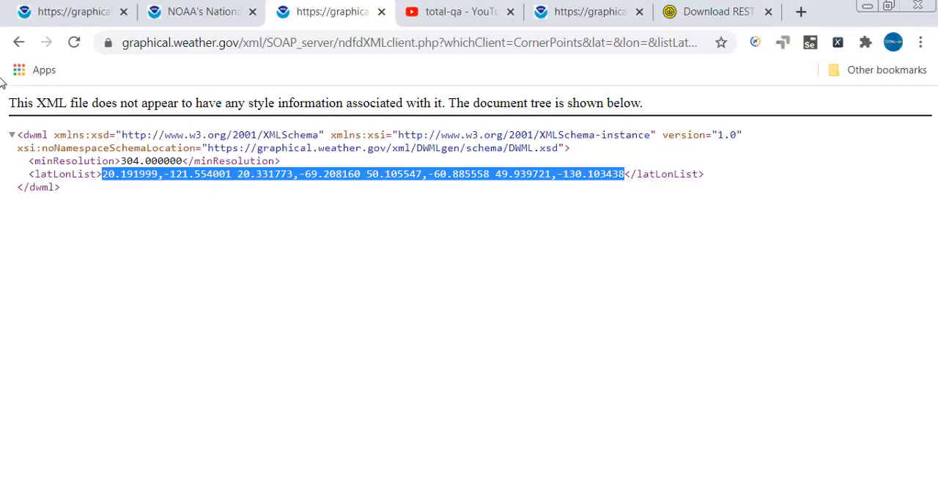
left_click(19, 41)
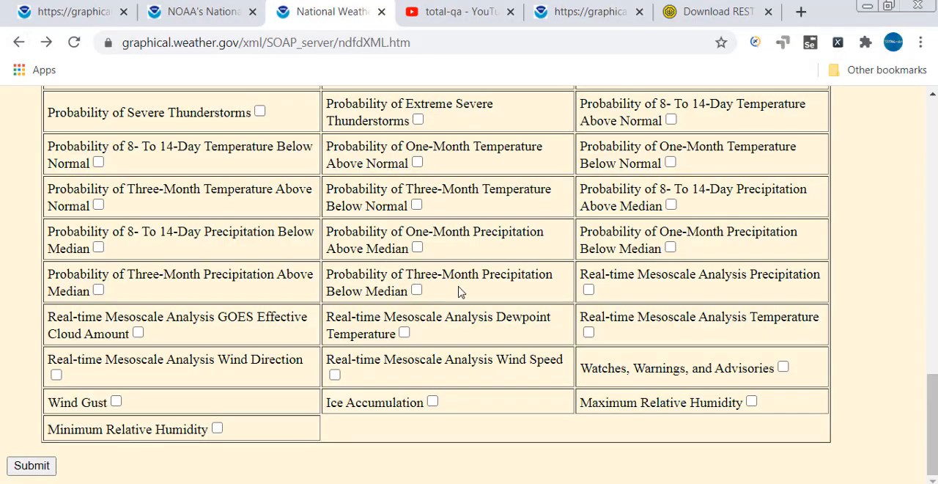
scroll(460, 292, "up", 8)
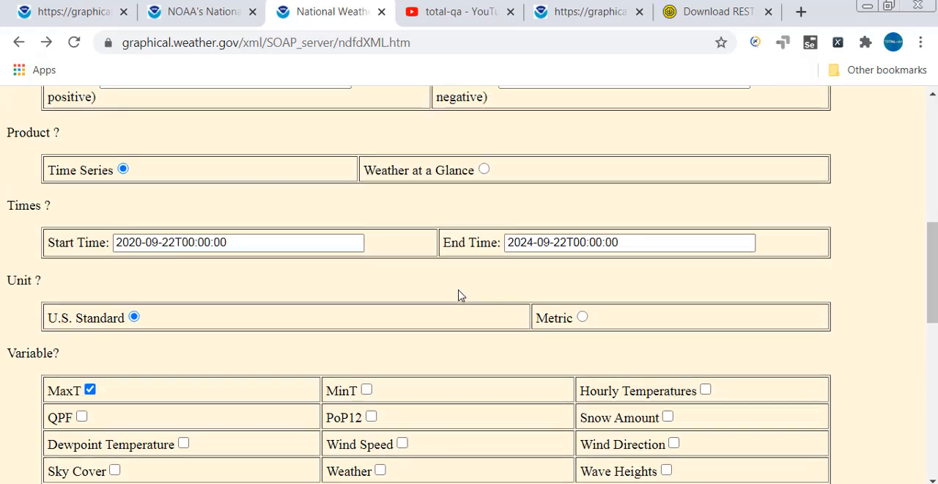
scroll(460, 295, "up", 5)
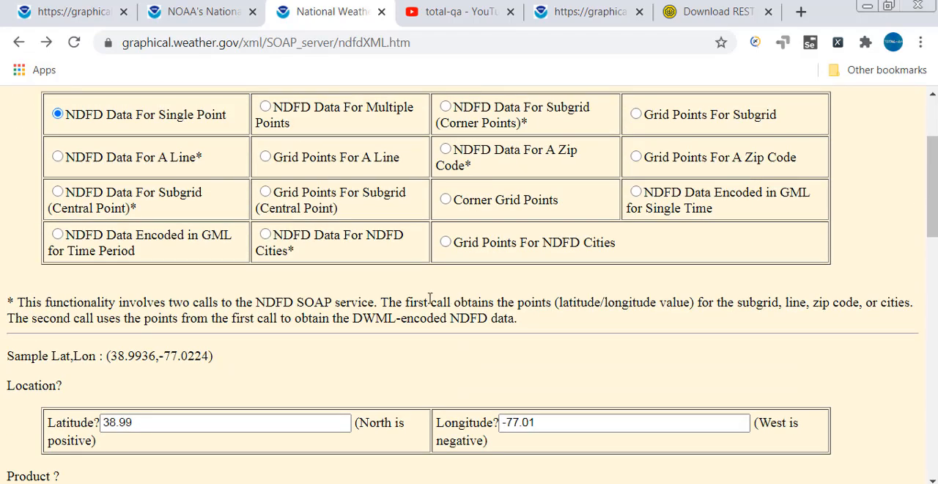
left_click(57, 156)
scroll(219, 313, "down", 3)
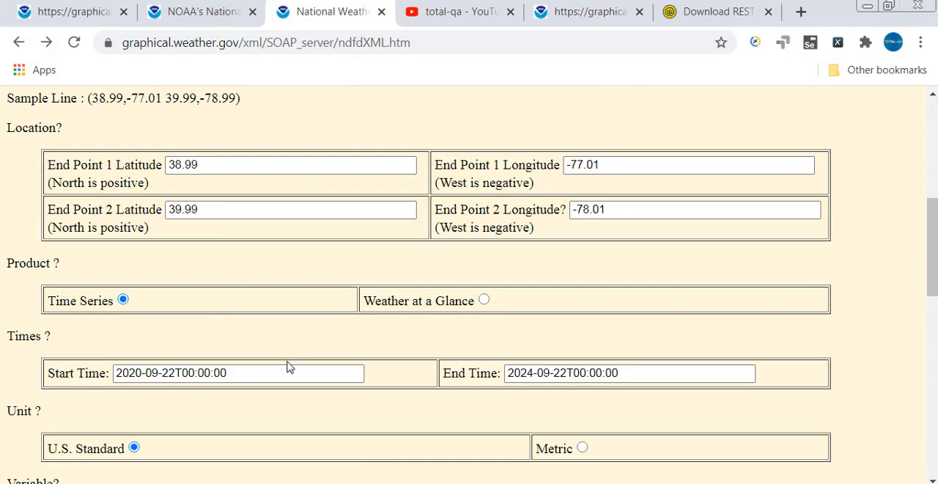
scroll(289, 367, "down", 2)
scroll(286, 369, "up", 7)
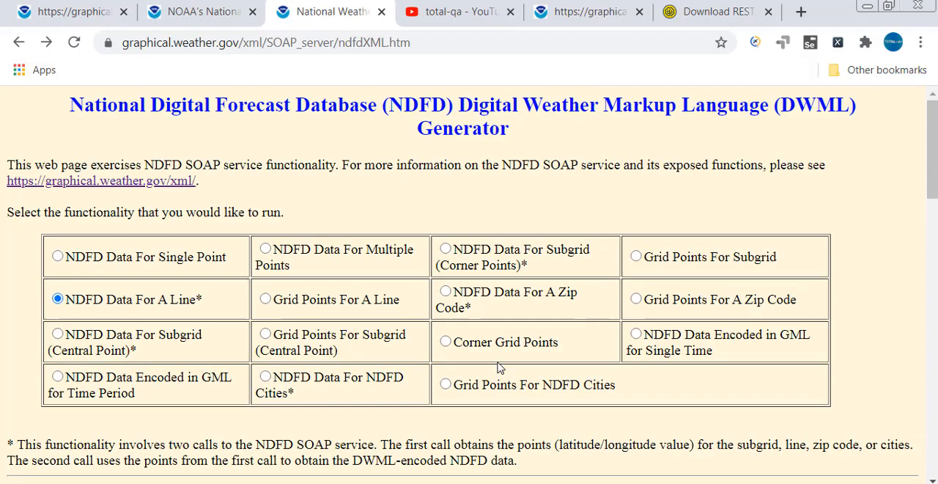
Select the Grid Points For Subgrid functionality and review its input fields.
left_click(635, 257)
scroll(586, 372, "down", 2)
scroll(478, 372, "up", 1)
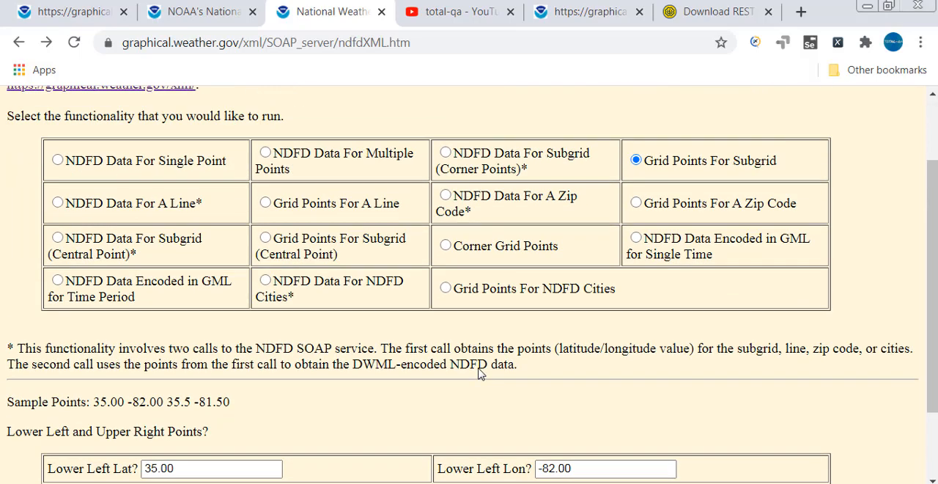
Select Grid Points For NDFD Cities, submit it with cities level 12, and look through the returned XML.
left_click(447, 296)
scroll(481, 355, "down", 1)
scroll(482, 355, "down", 1)
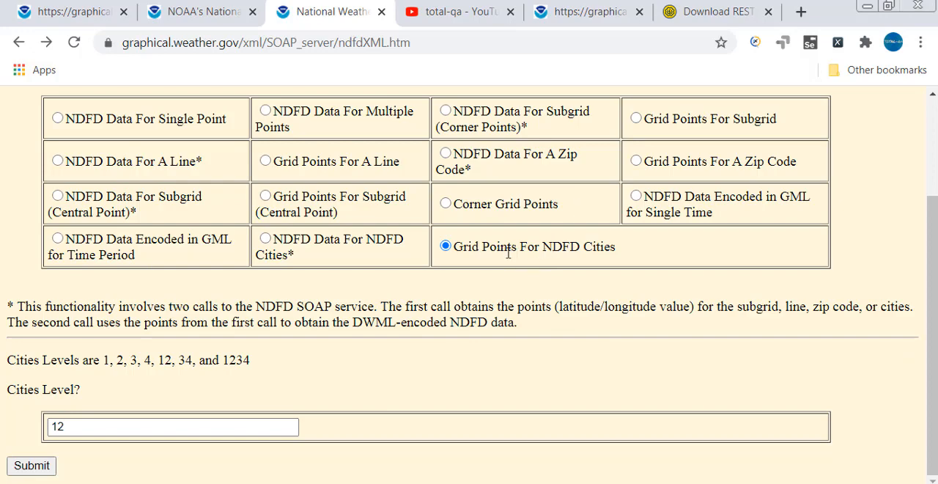
left_click(61, 425)
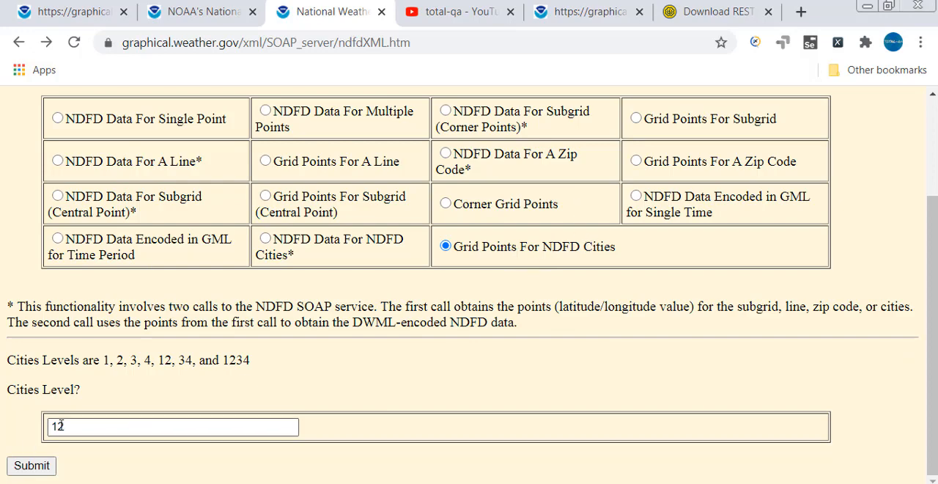
double_click(69, 426)
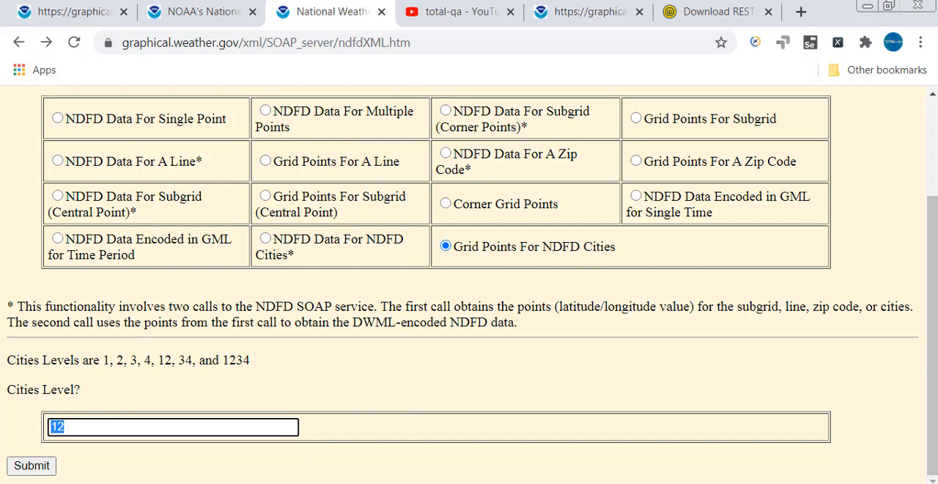
left_click(29, 466)
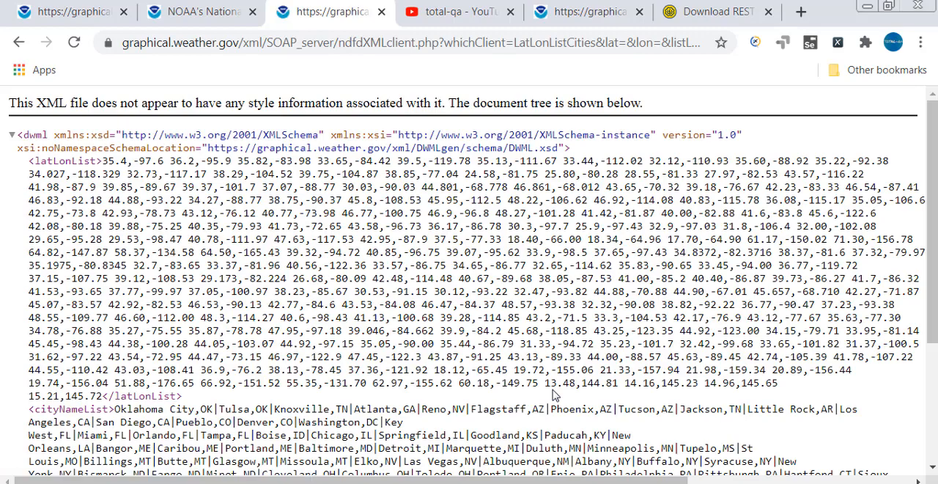
scroll(553, 395, "down", 3)
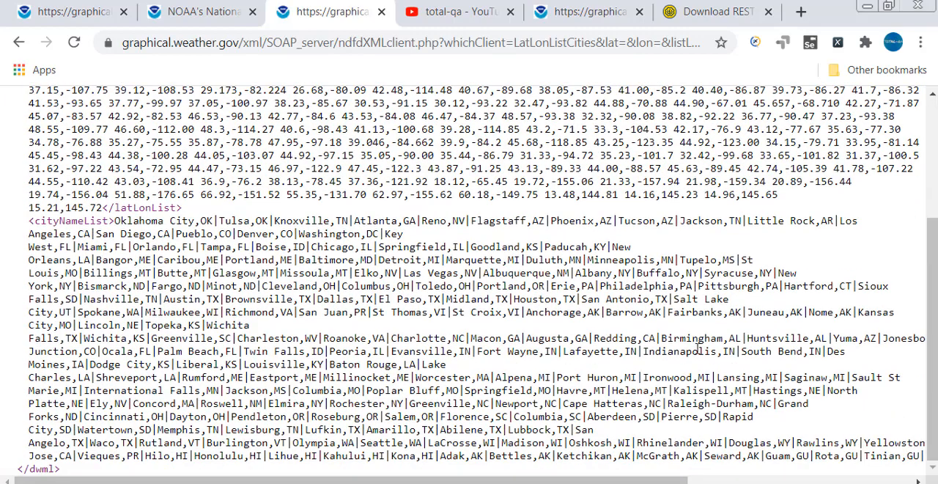
Return to the generator form and select Grid Points For NDFD Cities again to show its cities level field.
left_click(19, 42)
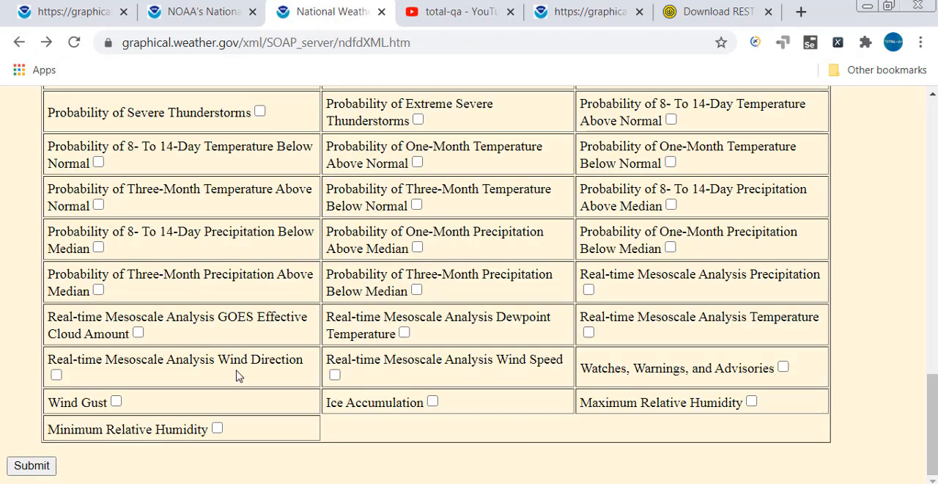
scroll(446, 446, "up", 20)
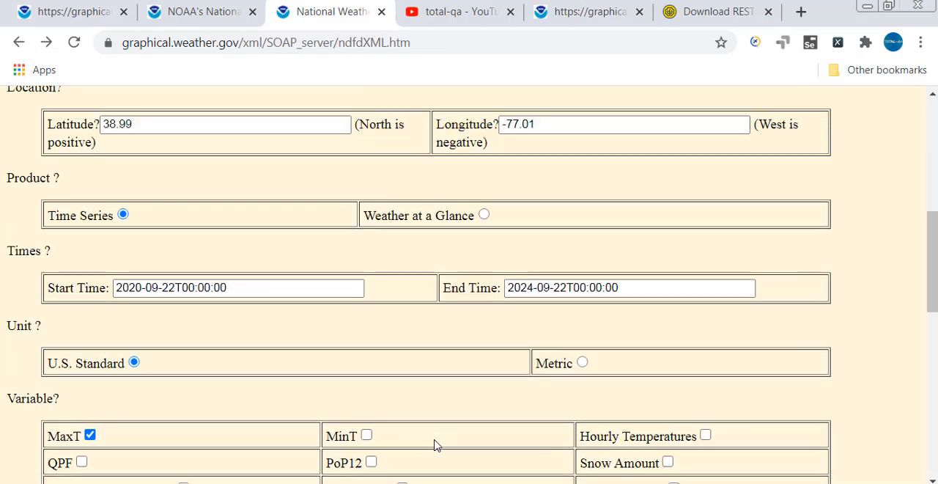
left_click(446, 326)
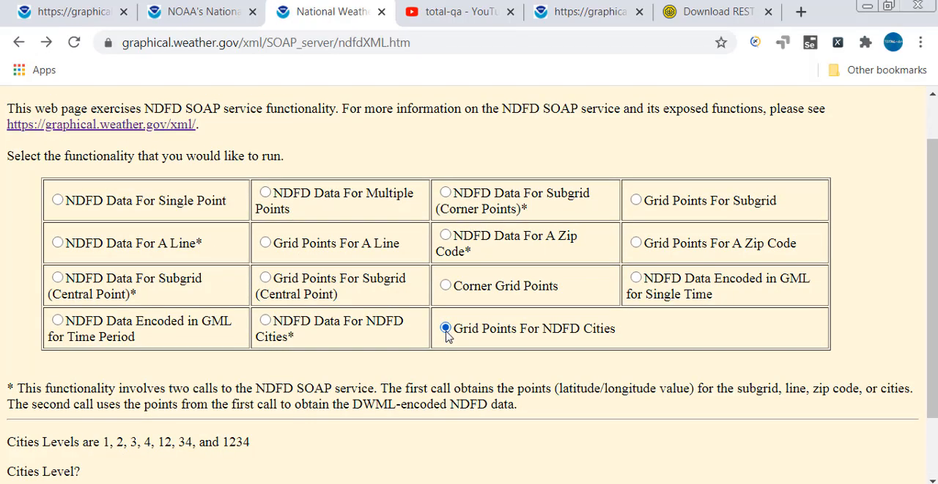
scroll(442, 334, "down", 1)
Switch to SoapUI, open the NDFDgen test case's request, narrow the Navigator, and look through the request parameters.
key("alt+Tab")
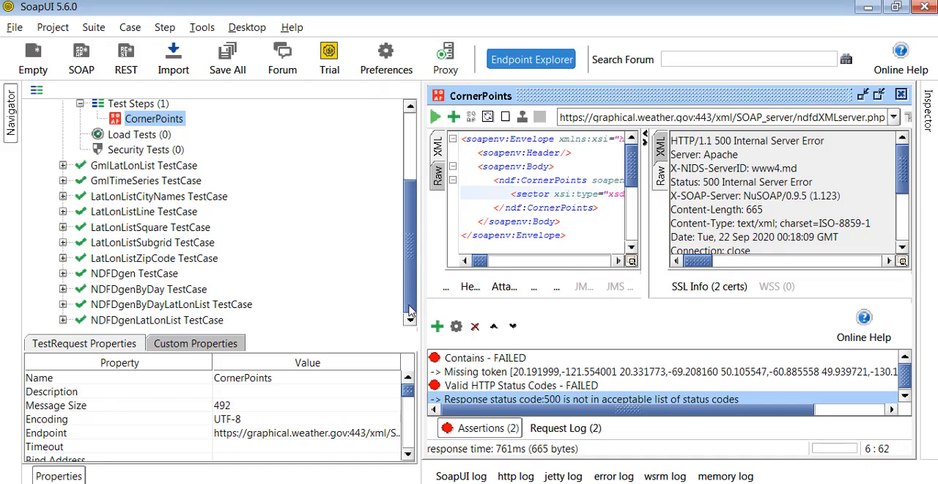
left_click(63, 273)
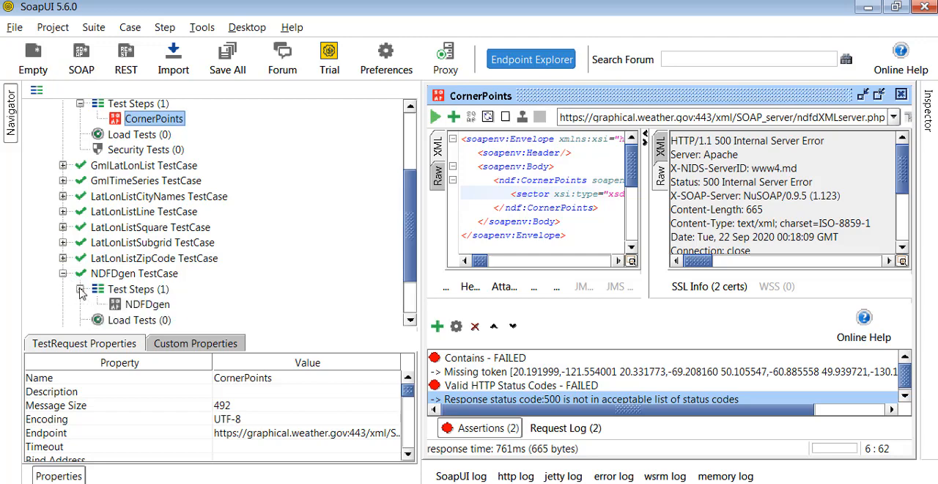
double_click(146, 305)
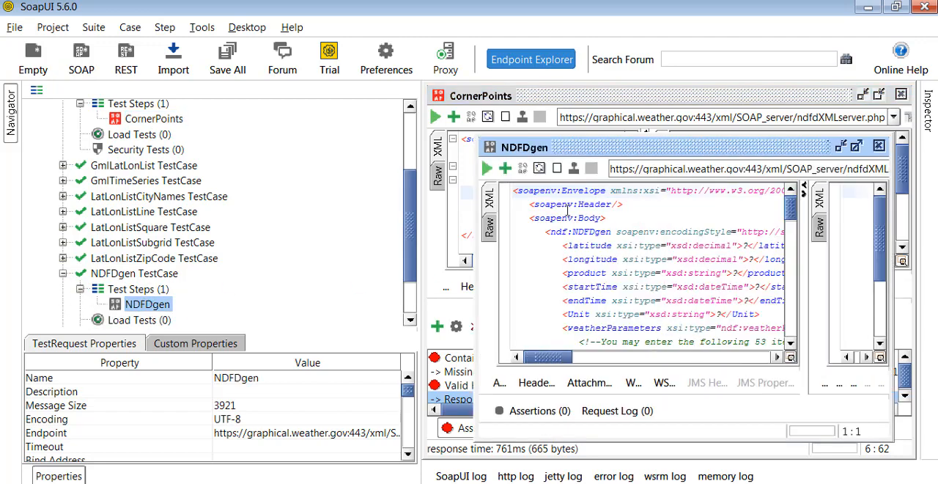
left_click(411, 157)
left_click_drag(417, 238, 323, 238)
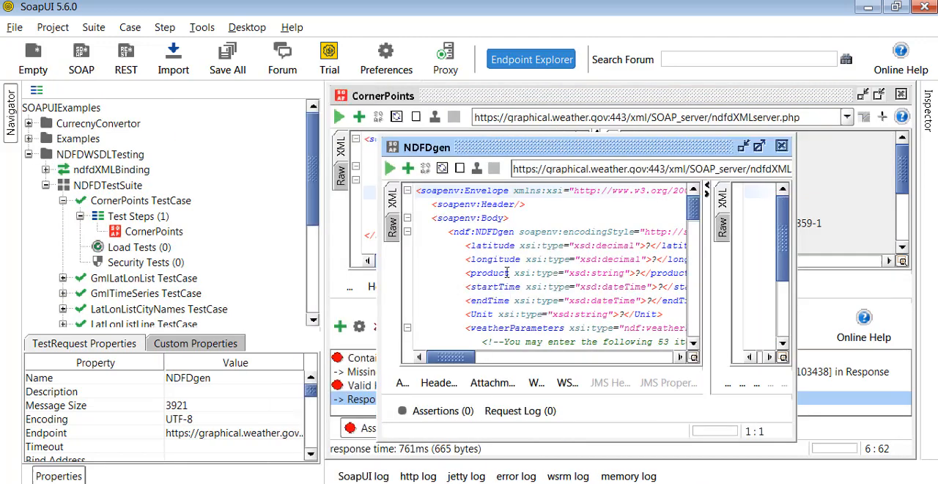
scroll(543, 264, "down", 10)
scroll(84, 300, "down", 4)
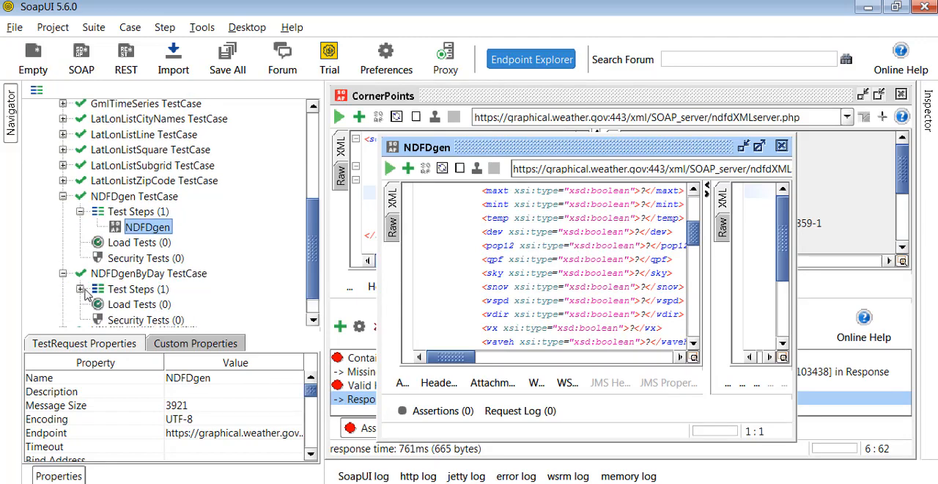
Open the request of the NDFDgenByDay test case and look through its parameters.
left_click(81, 290)
scroll(114, 291, "down", 3)
double_click(156, 258)
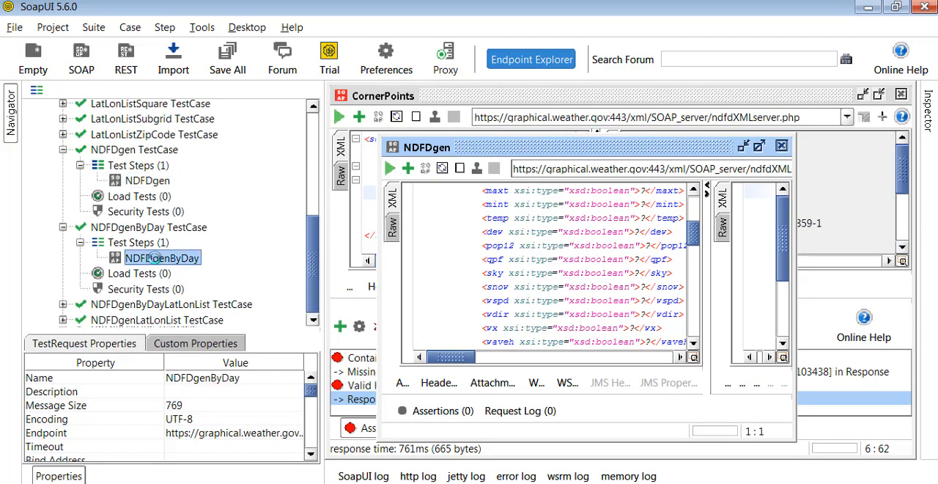
scroll(490, 270, "down", 1)
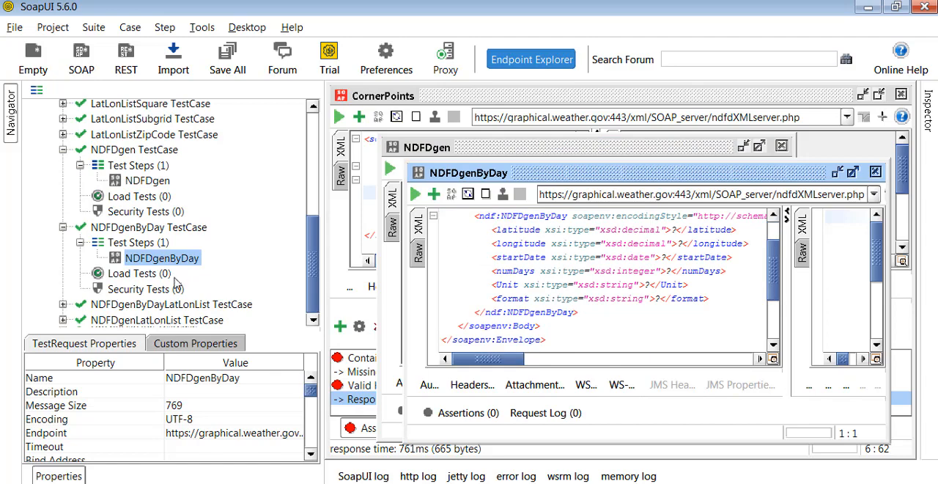
Open the LatLonListSubgrid request from its test case in NDFDTestSuite.
scroll(63, 311, "up", 2)
scroll(63, 310, "up", 2)
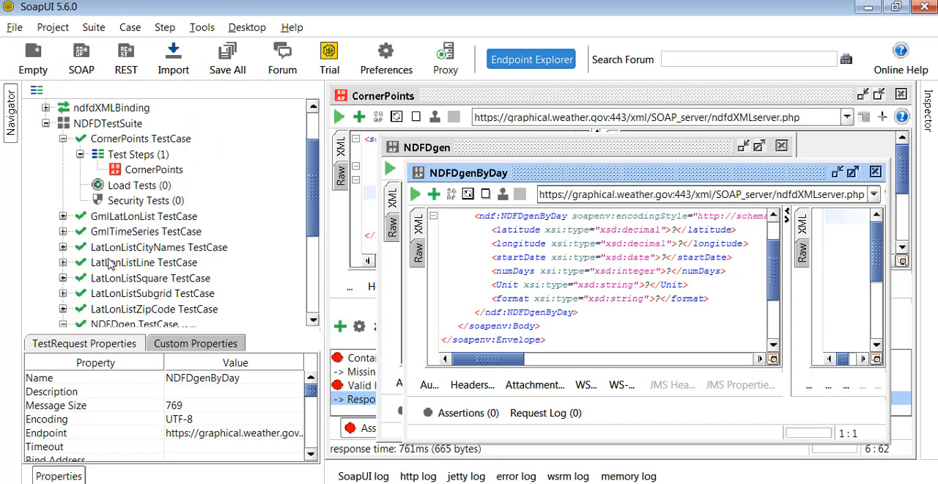
left_click(63, 293)
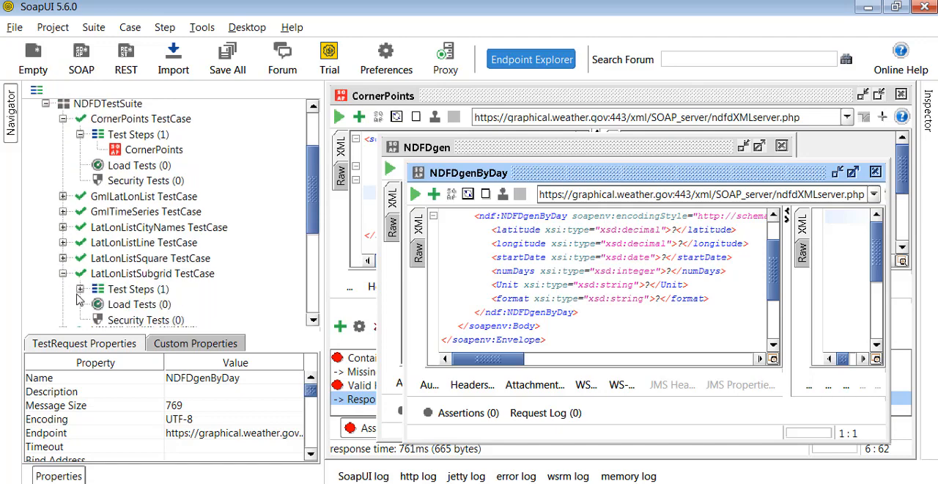
left_click(79, 288)
double_click(144, 308)
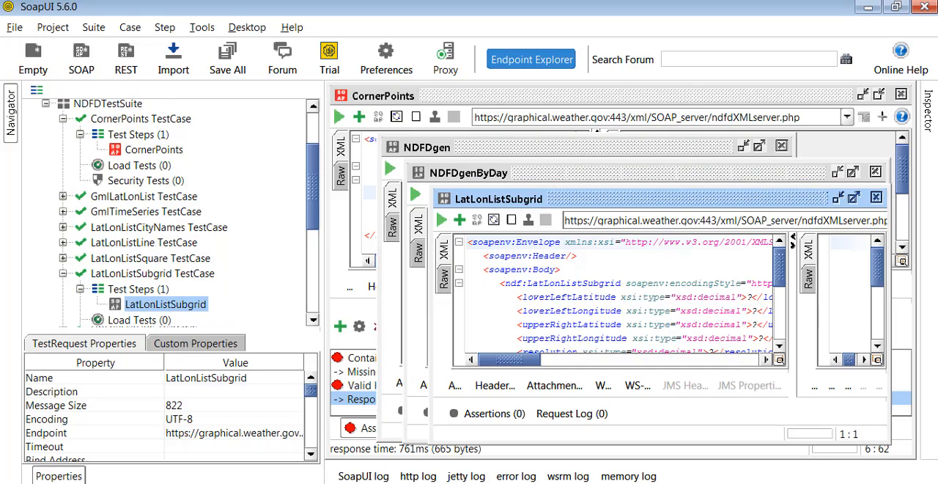
Switch to the WSDL page in the browser, search it for "grid", and highlight the LatLonListSubgrid operation name.
key("alt+Tab")
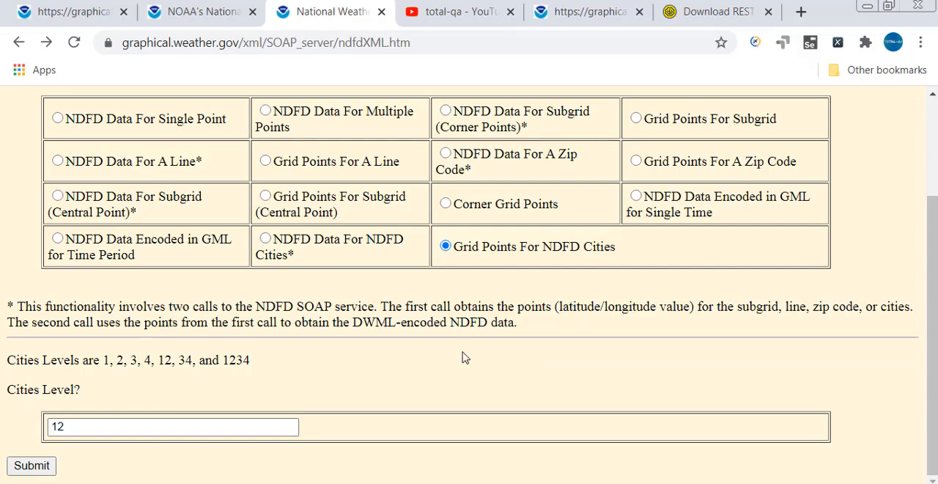
left_click(579, 20)
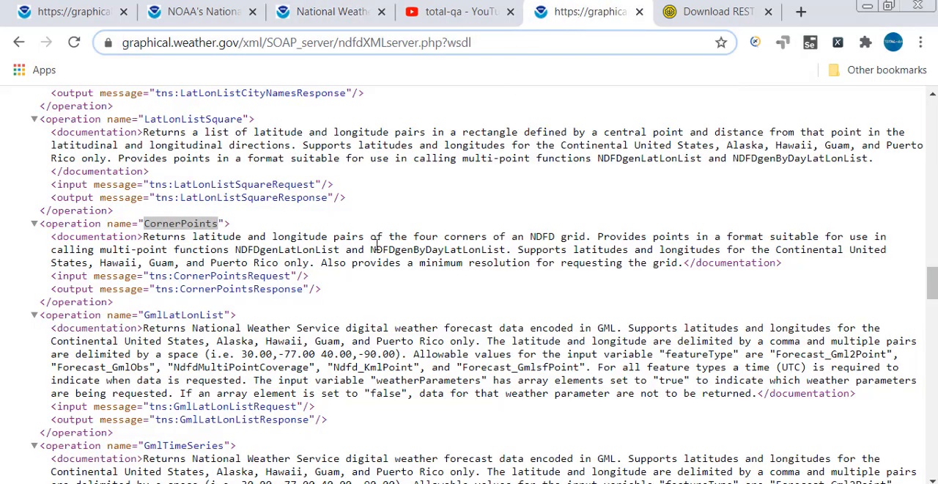
scroll(359, 286, "down", 6)
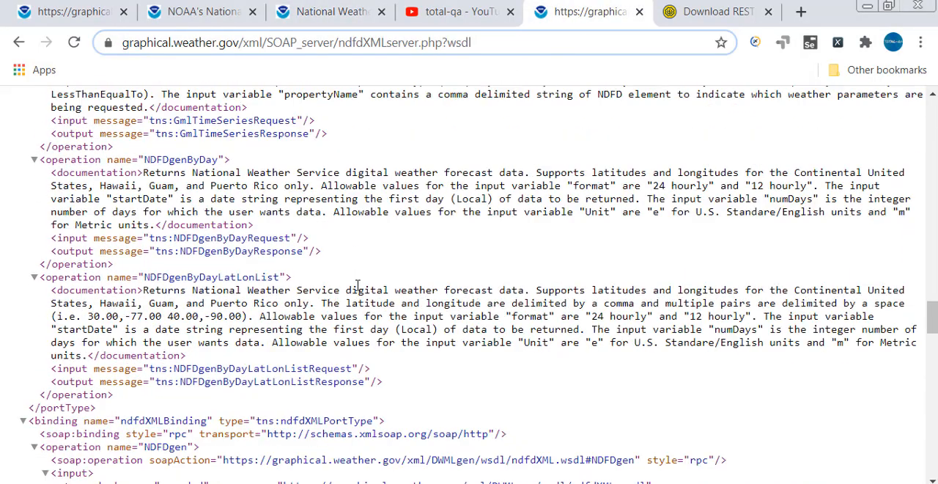
scroll(352, 288, "down", 1)
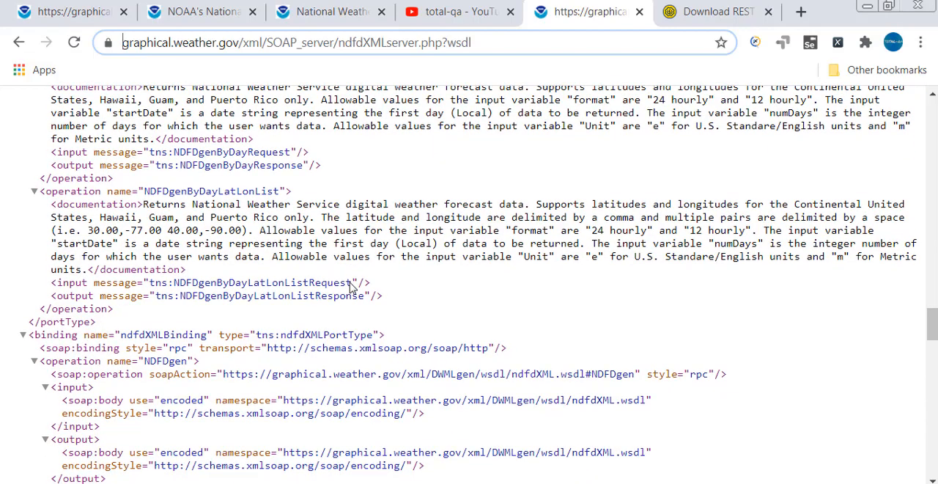
key("ctrl+f")
type("grid")
key("Return")
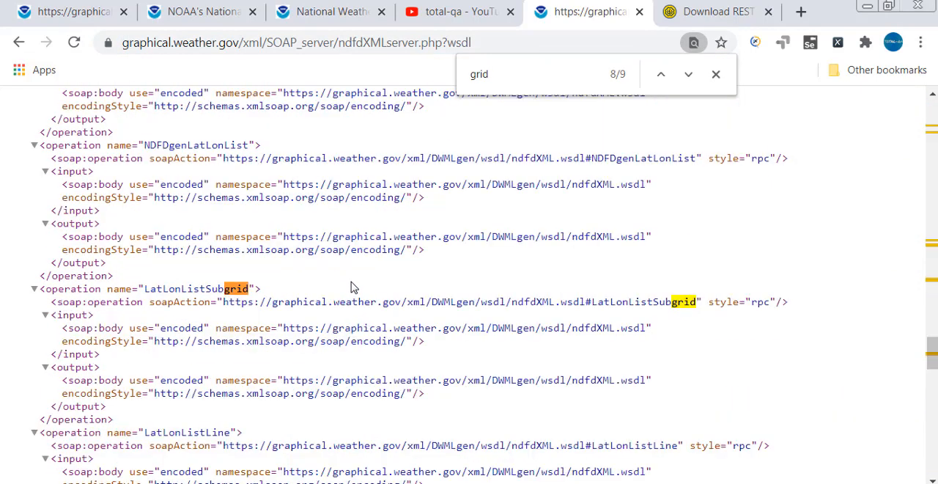
key("Return")
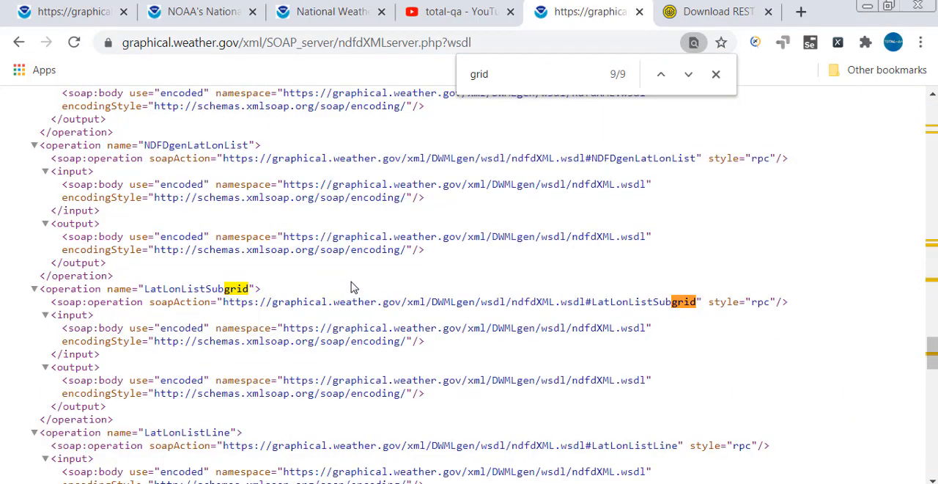
double_click(211, 288)
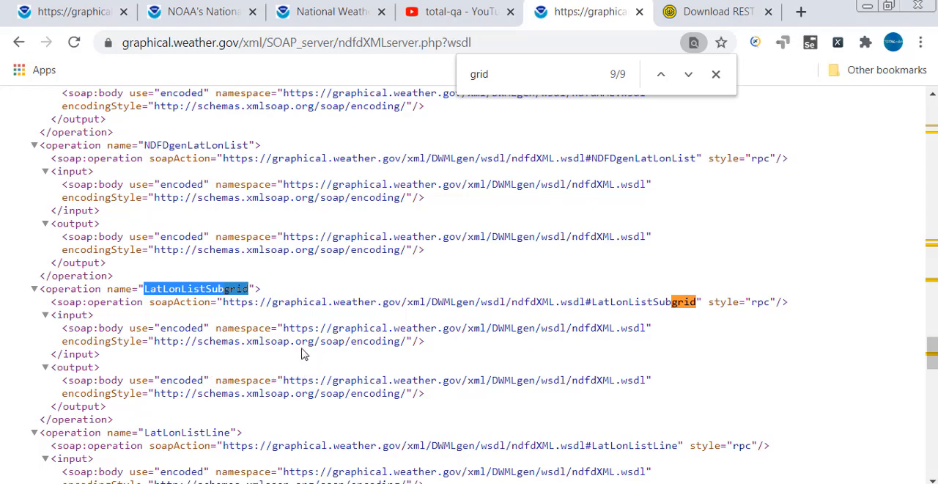
Search the WSDL for "citie" and highlight the LatLonListCityNames operation name.
left_click(561, 82)
key("ctrl+a")
key("BackSpace")
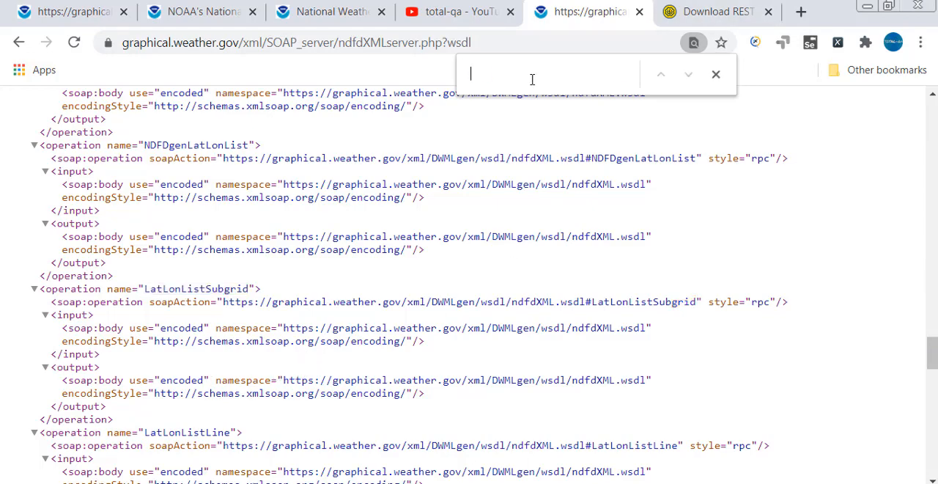
type("citie")
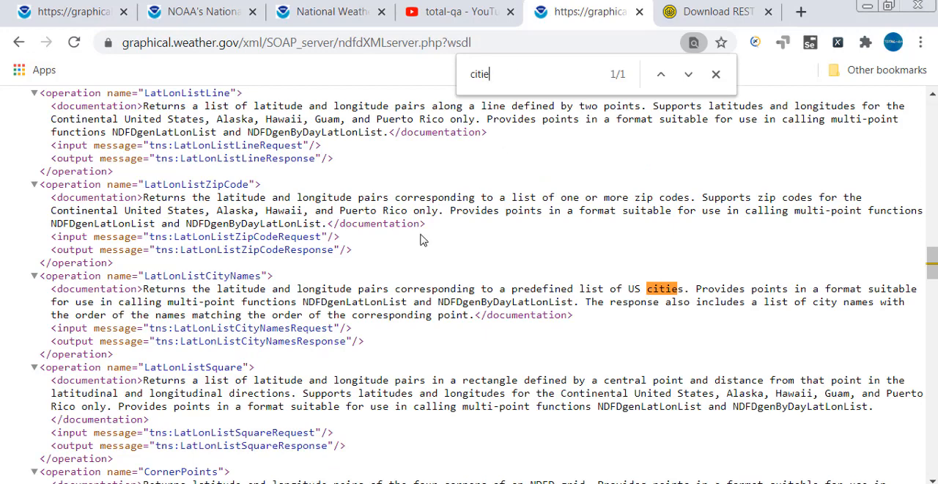
double_click(222, 275)
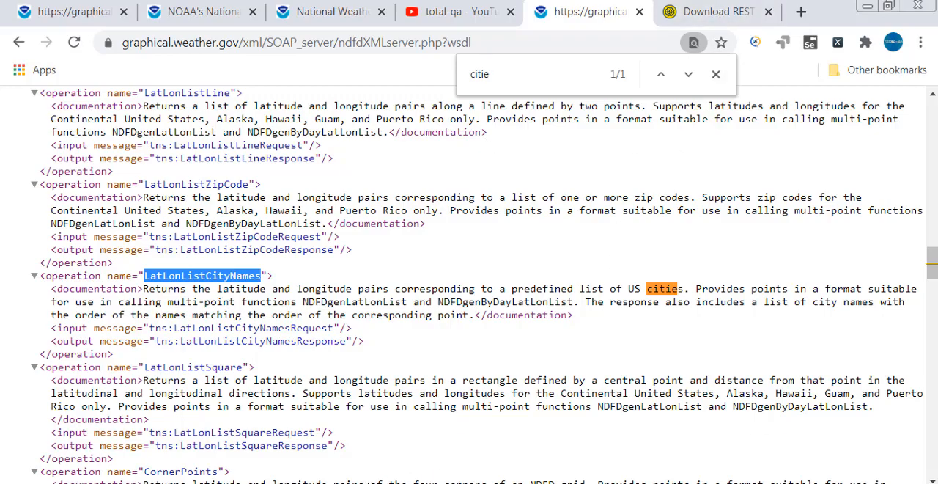
Switch to SoapUI and open the LatLonListCityNames request from its test case in NDFDTestSuite.
key("alt+Tab")
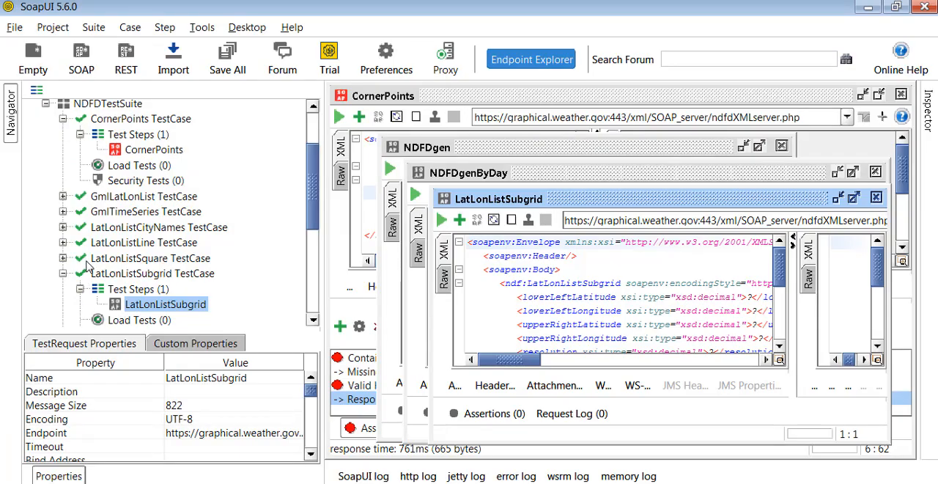
left_click(63, 228)
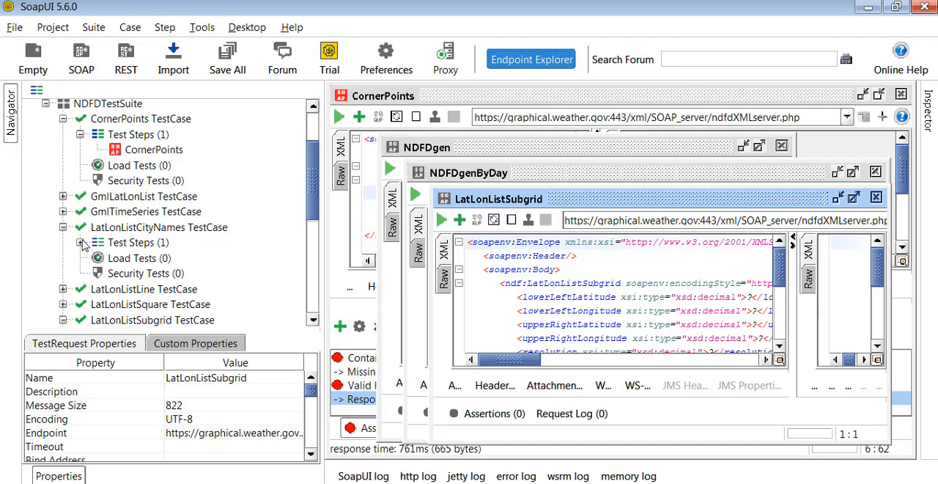
left_click(80, 242)
double_click(166, 260)
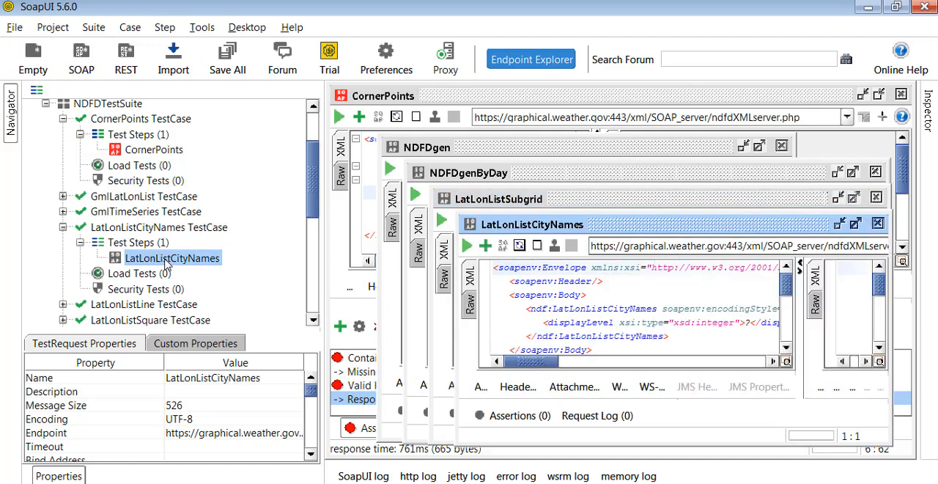
Close the LatLonListSubgrid, NDFDgenByDay, NDFDgen and CornerPoints request windows and maximize the LatLonListCityNames window.
left_click(875, 197)
left_click(874, 171)
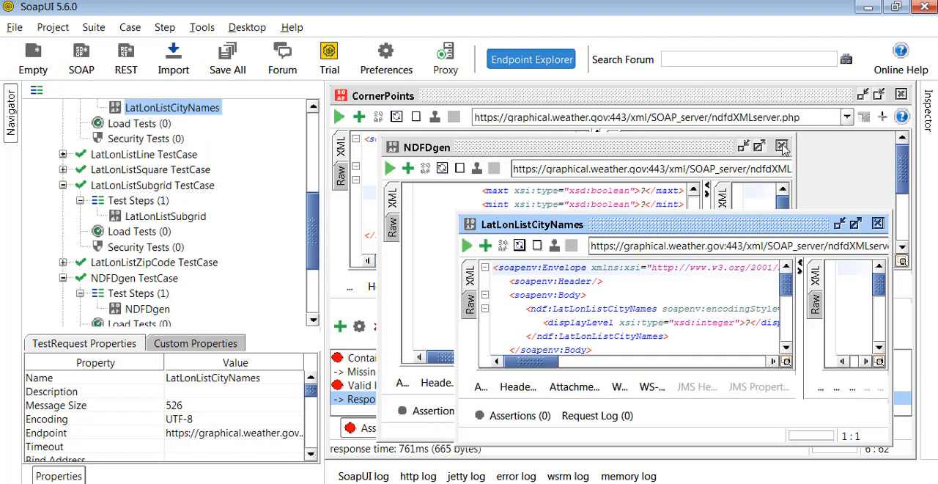
left_click(781, 145)
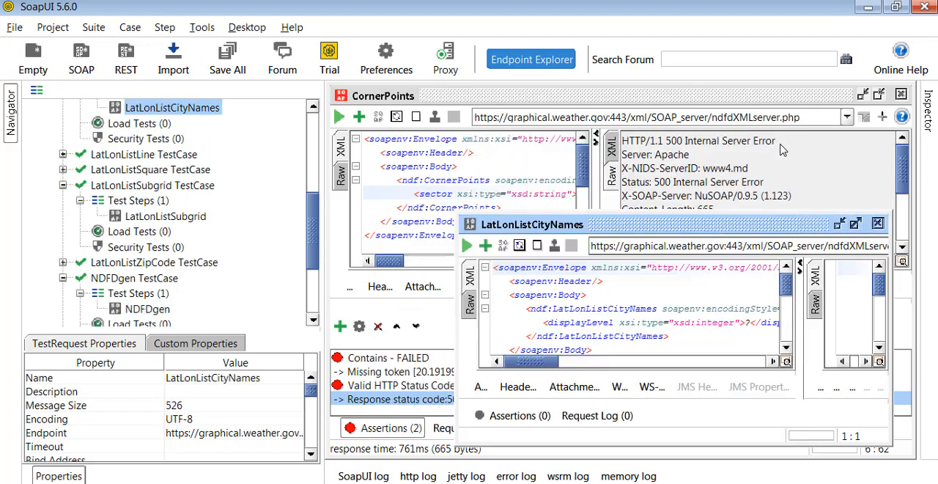
left_click(901, 94)
double_click(639, 228)
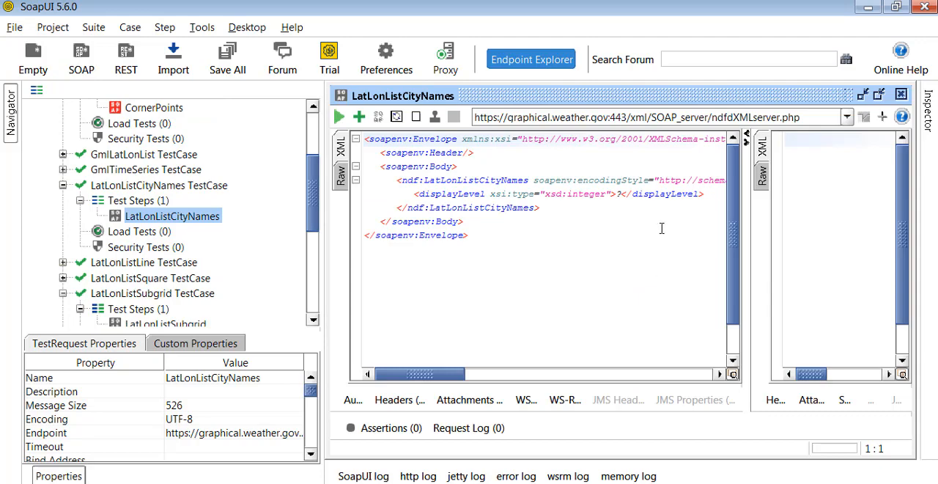
Set displayLevel to 12 in the LatLonListCityNames request and submit it.
double_click(622, 194)
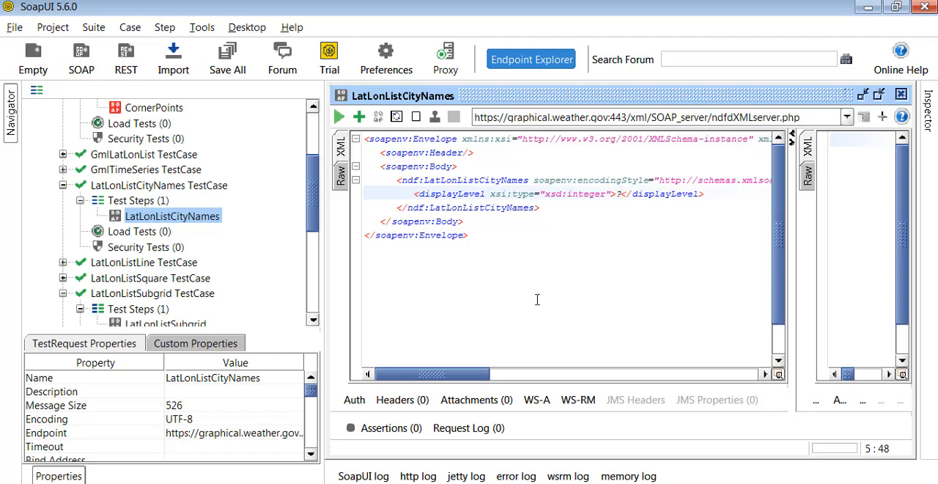
type("12")
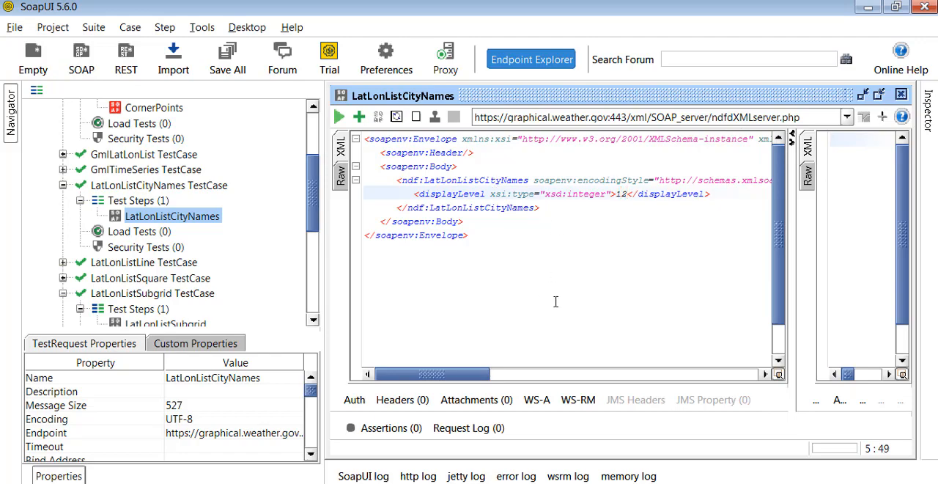
left_click(338, 118)
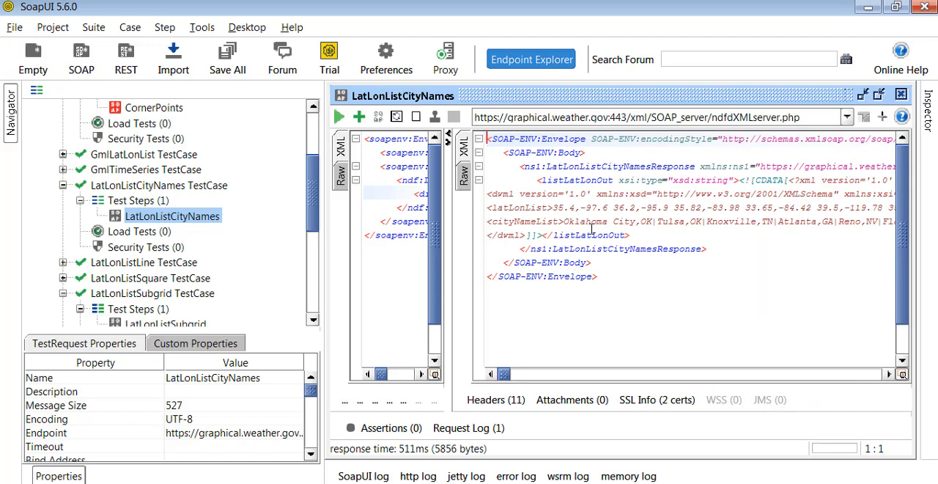
Highlight the listLatLonOut element in the response, widen the request pane and highlight the LatLonListCityNames operation in the request.
left_click_drag(521, 181, 553, 193)
left_click_drag(702, 230, 703, 236)
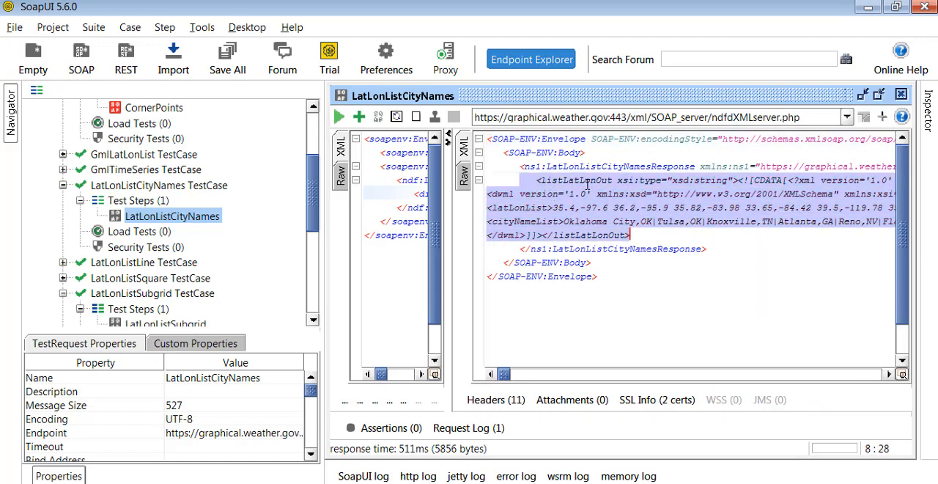
double_click(585, 182)
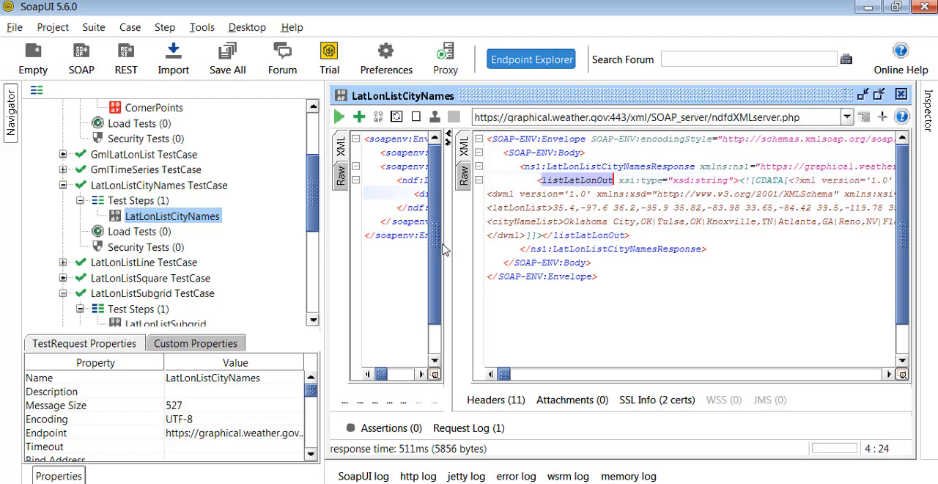
left_click_drag(445, 249, 659, 249)
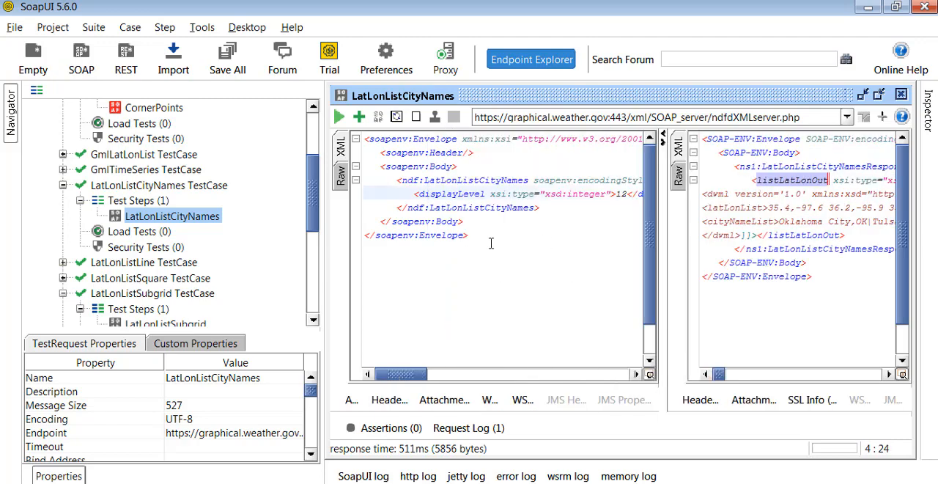
double_click(473, 180)
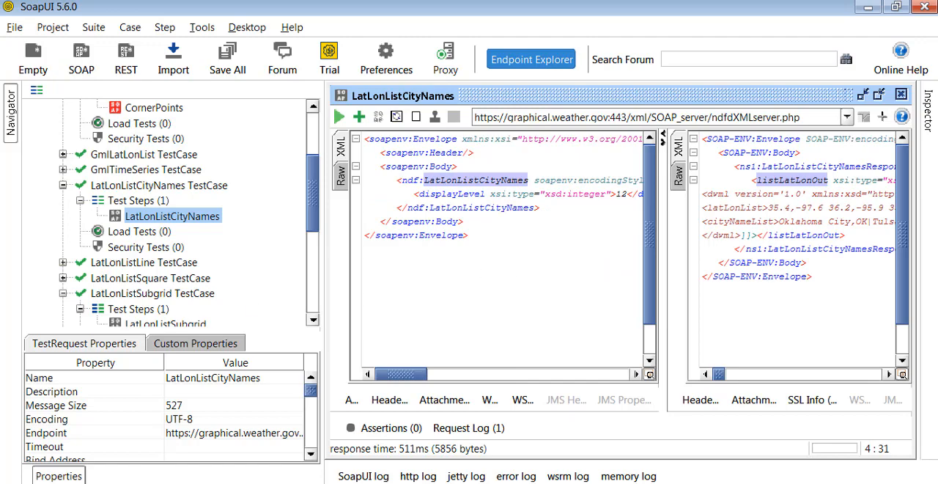
Highlight the LatLonListCityNamesRequest input message in the browser's WSDL page, and return to SoapUI to highlight listLatLonOut in the response.
key("alt+Tab")
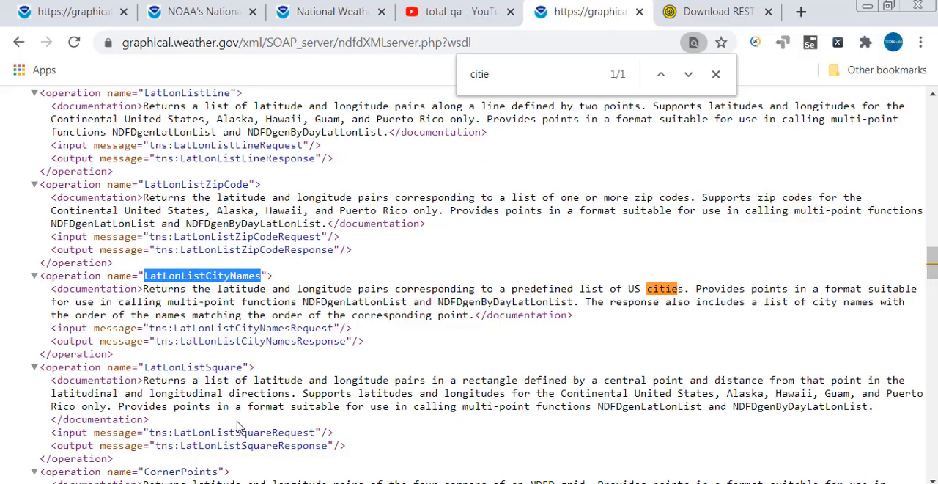
double_click(221, 341)
left_click(199, 359)
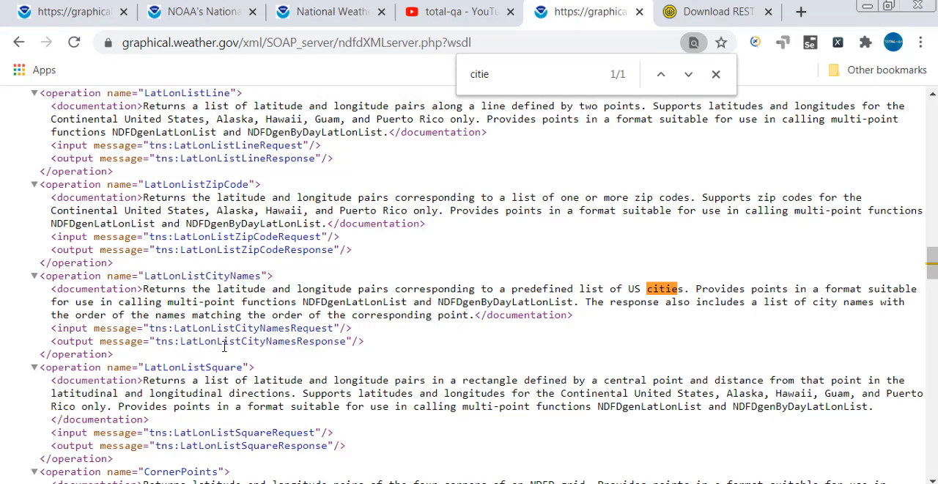
mouse_move(346, 341)
left_mouse_down()
mouse_move(195, 356)
mouse_move(175, 328)
mouse_move(336, 329)
left_mouse_up()
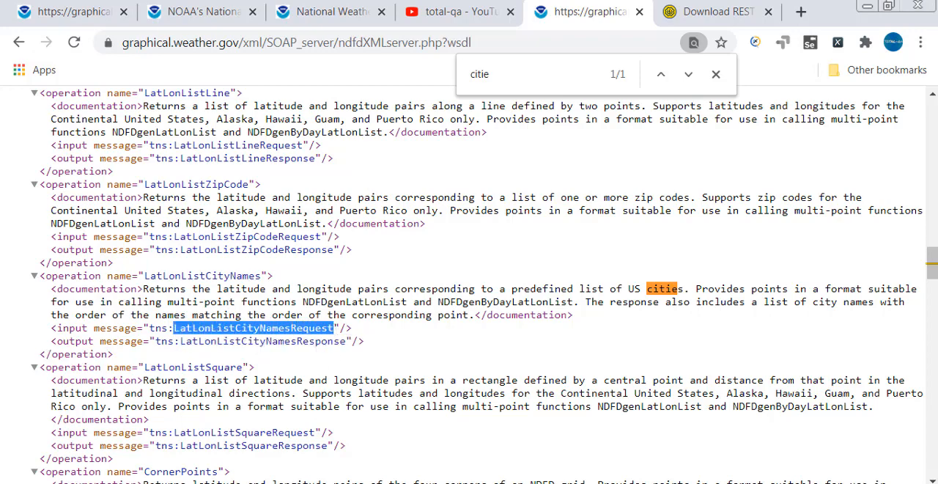
key("alt+Tab")
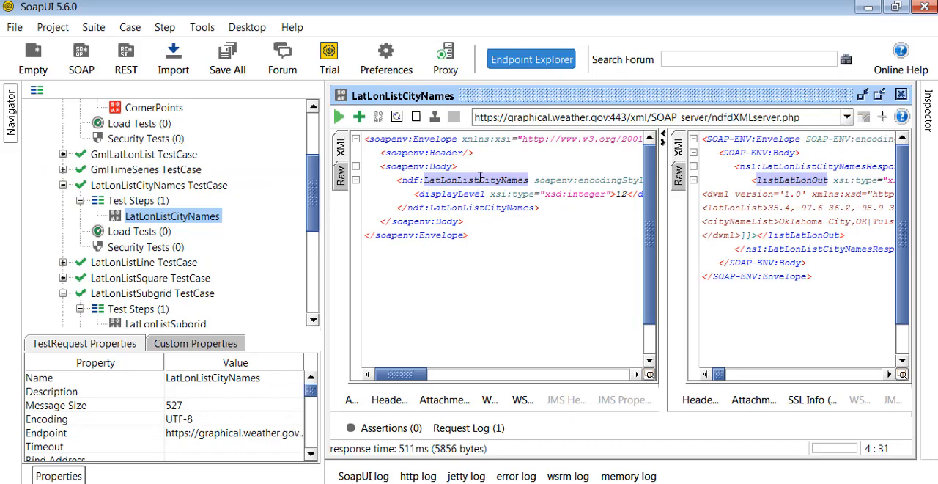
double_click(791, 179)
Switch to the WSDL page in the browser and search it for the output message name LatLonListCityNamesResponse without the tns: prefix.
key("alt+Tab")
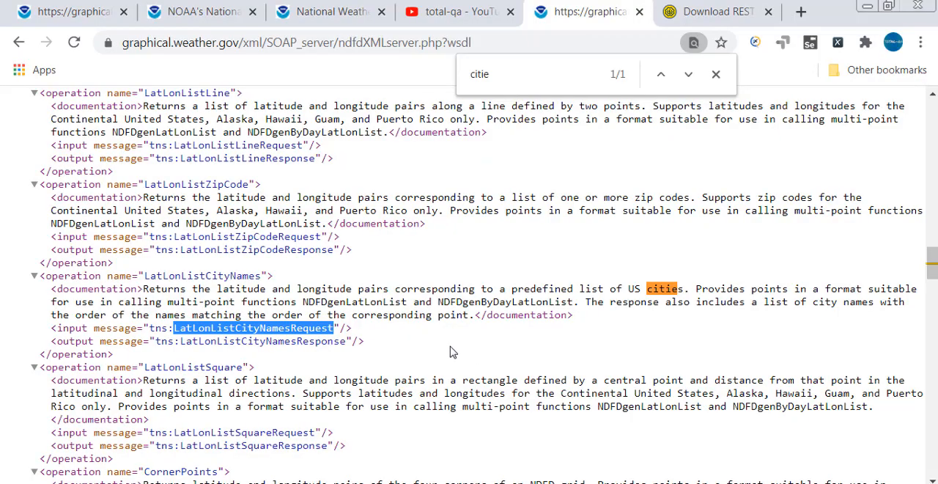
left_click(273, 343)
double_click(273, 342)
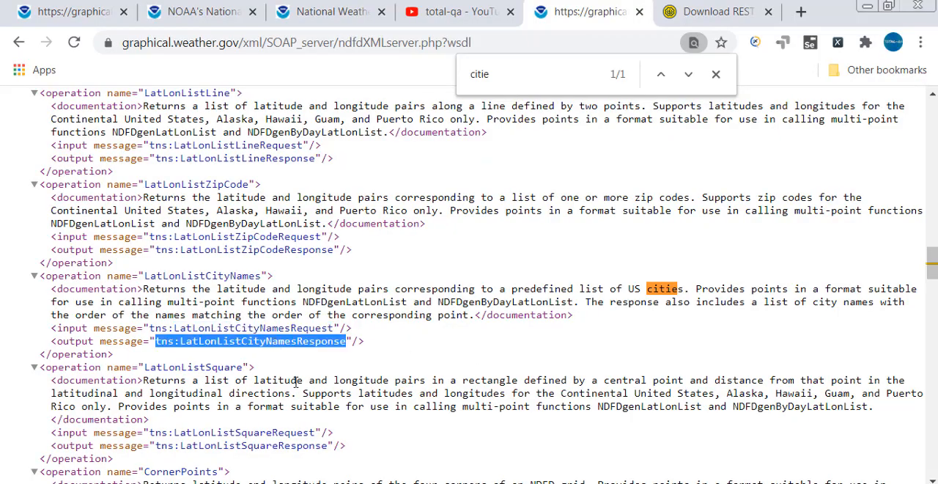
key("ctrl+c")
double_click(494, 73)
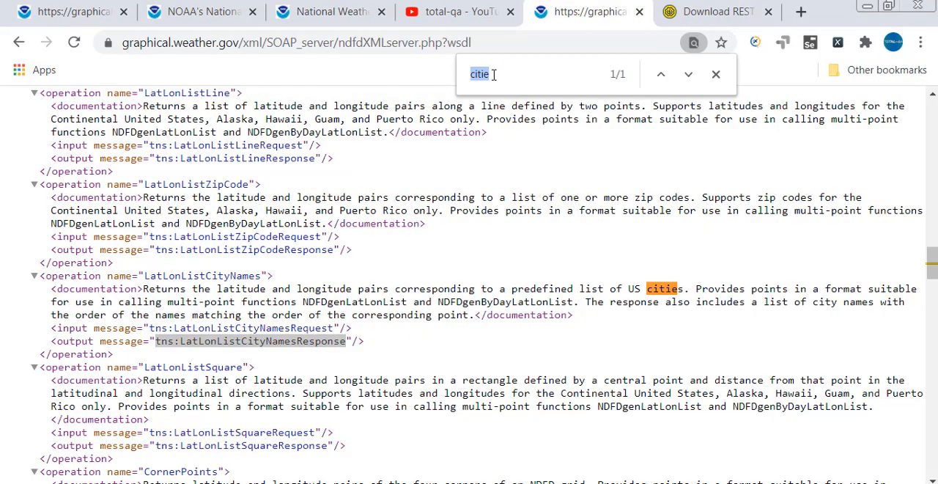
key("ctrl+v")
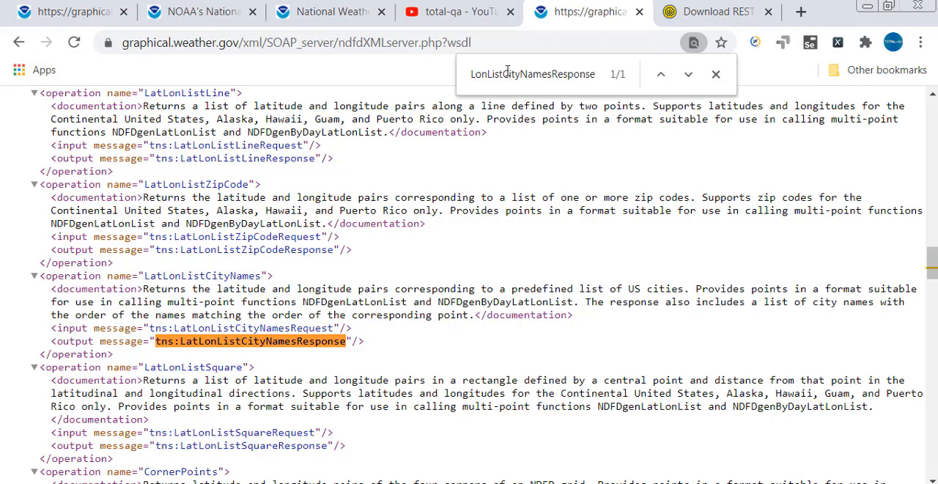
left_click(513, 72)
left_click_drag(488, 73, 429, 73)
left_click(485, 73)
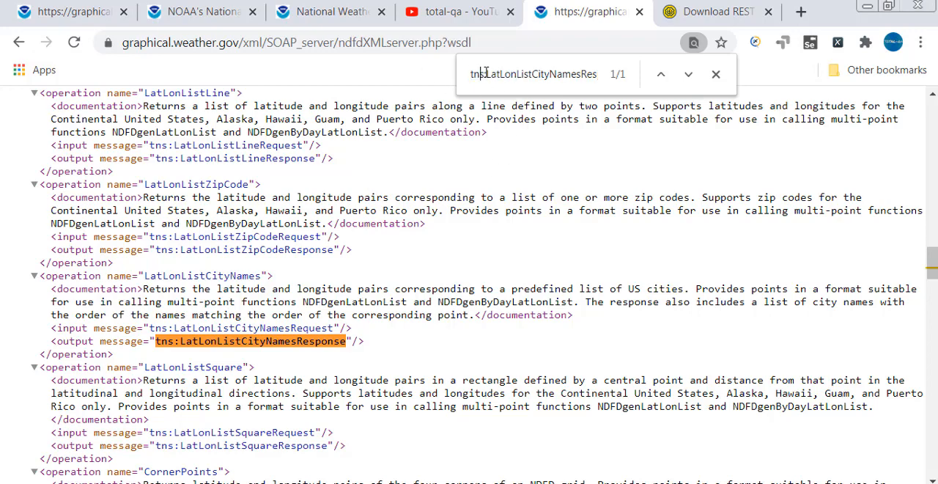
key("BackSpace")
key("BackSpace")
key("BackSpace")
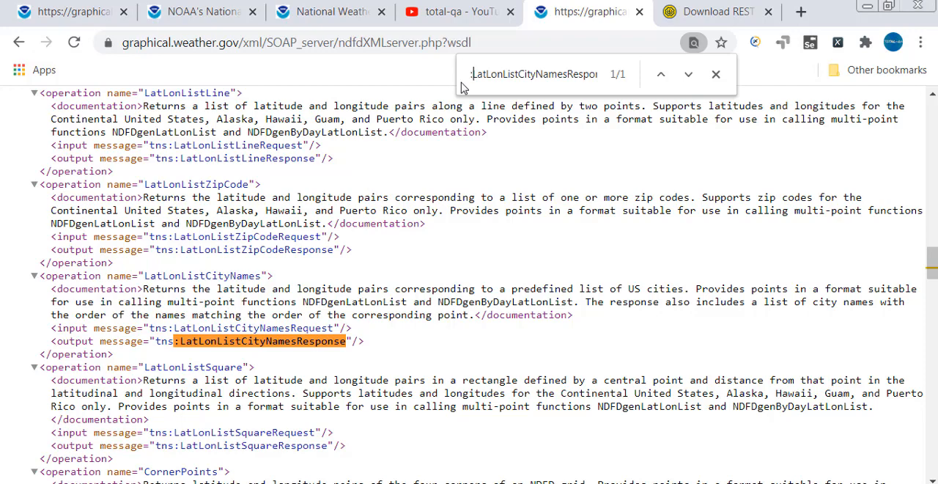
key("Delete")
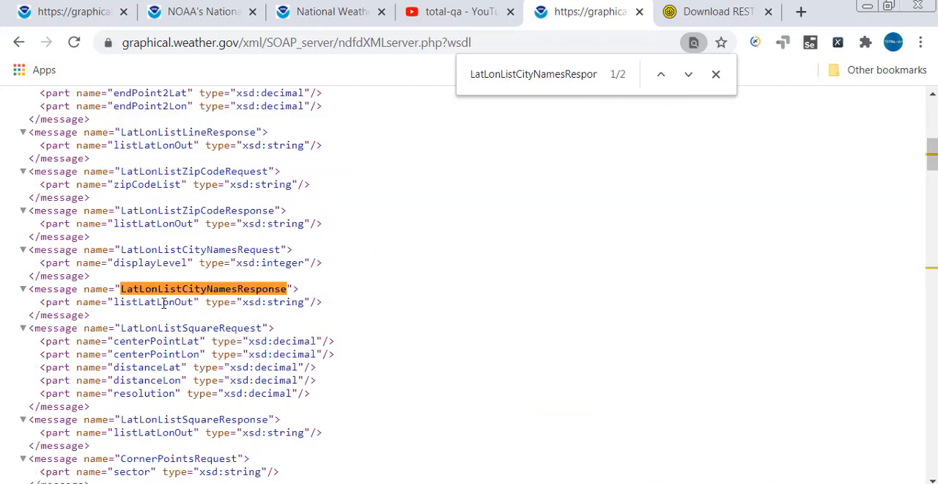
Highlight the listLatLonOut part in the WSDL message, and switch to SoapUI to highlight LatLonListCityNamesResponse in the response.
double_click(163, 302)
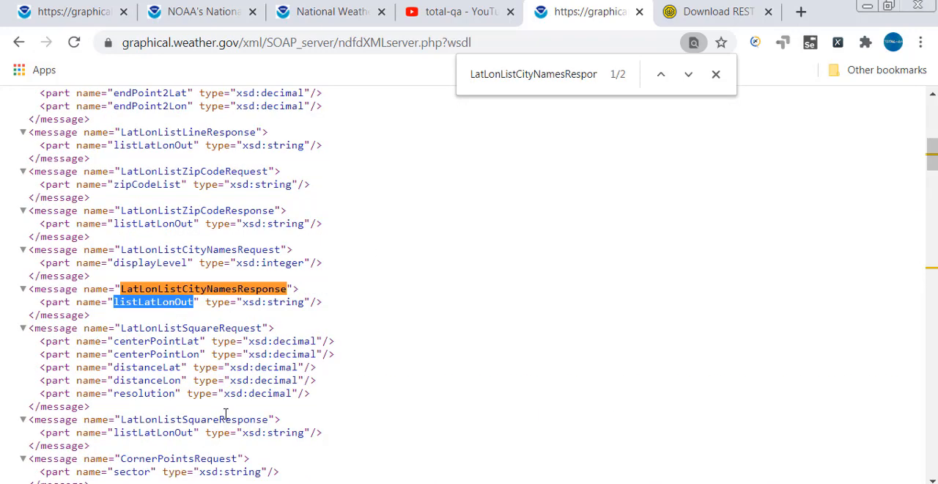
key("alt+Tab")
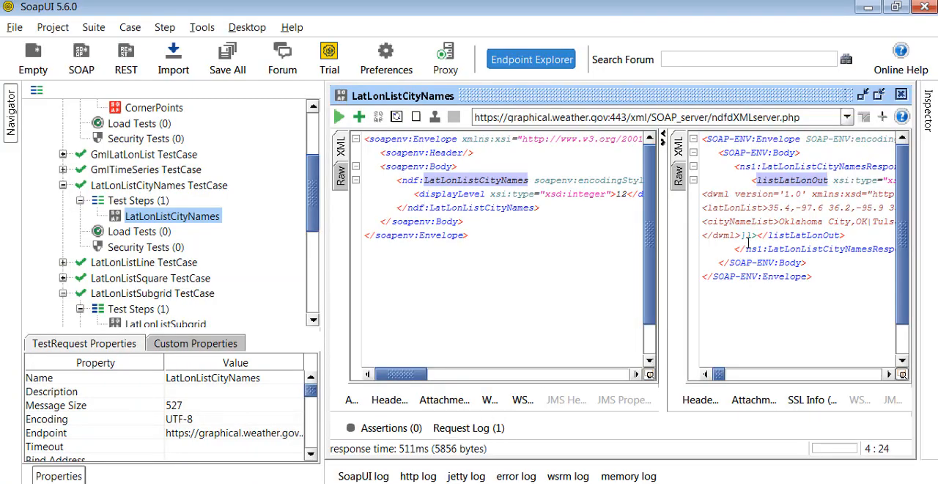
double_click(798, 167)
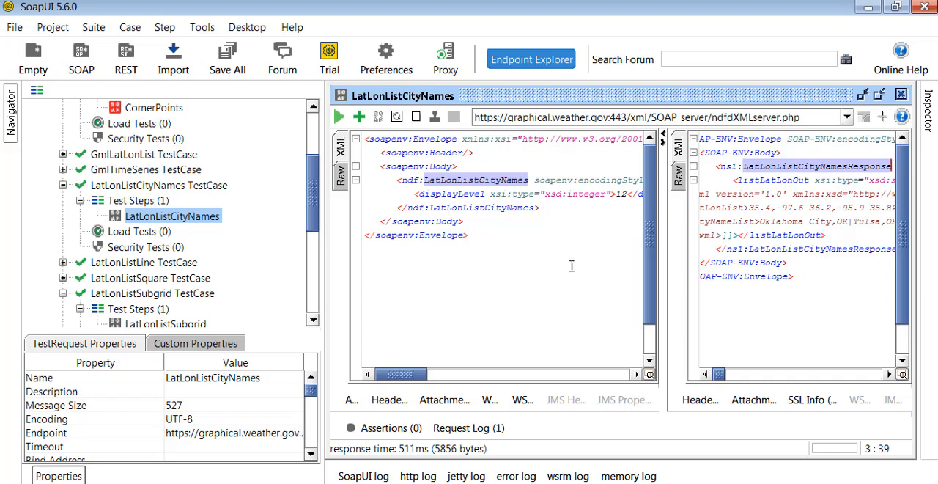
Go to the second WSDL match in the browser, temporarily boxing the LatLonListCityNames operation name and its request and response messages.
left_click(200, 480)
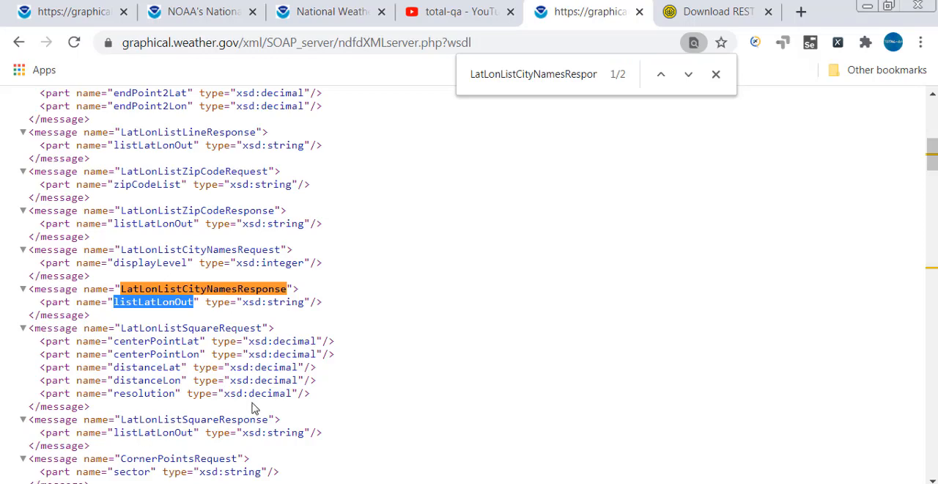
left_click(687, 74)
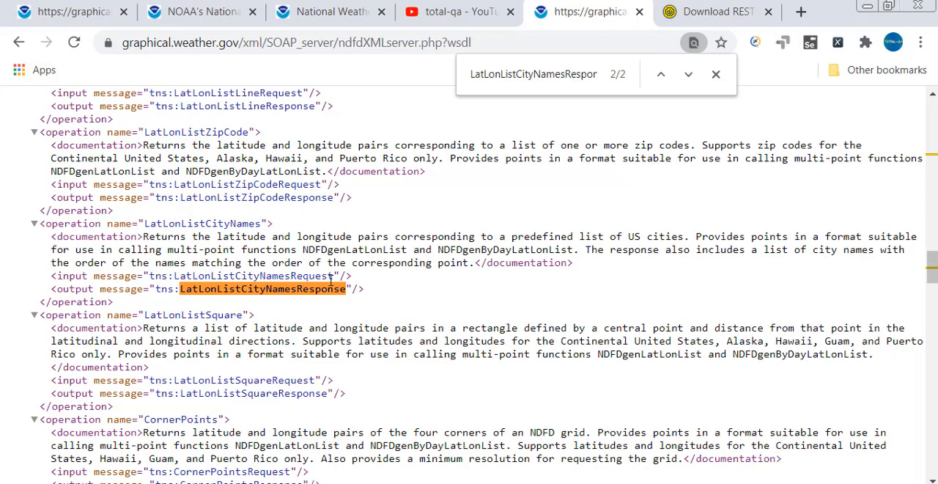
key("ctrl+alt+d")
left_click_drag(143, 219, 263, 228)
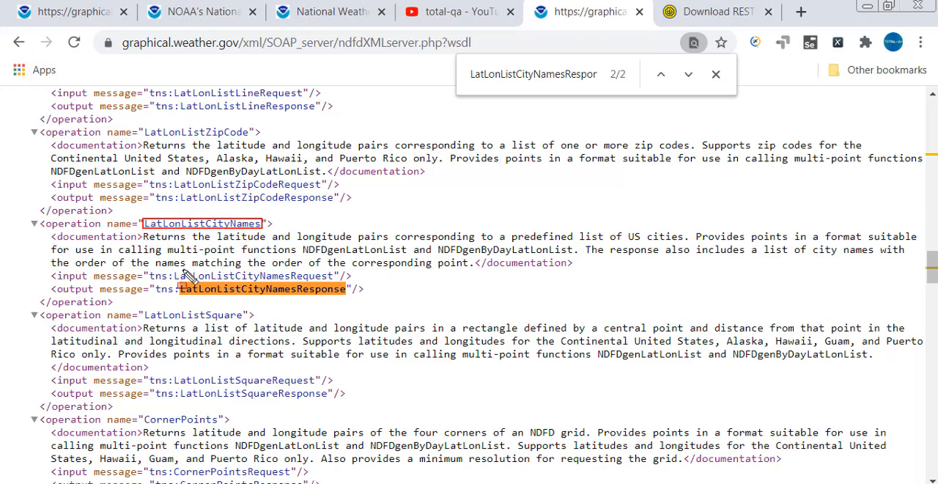
mouse_move(171, 270)
left_mouse_down()
mouse_move(253, 286)
mouse_move(338, 282)
left_mouse_up()
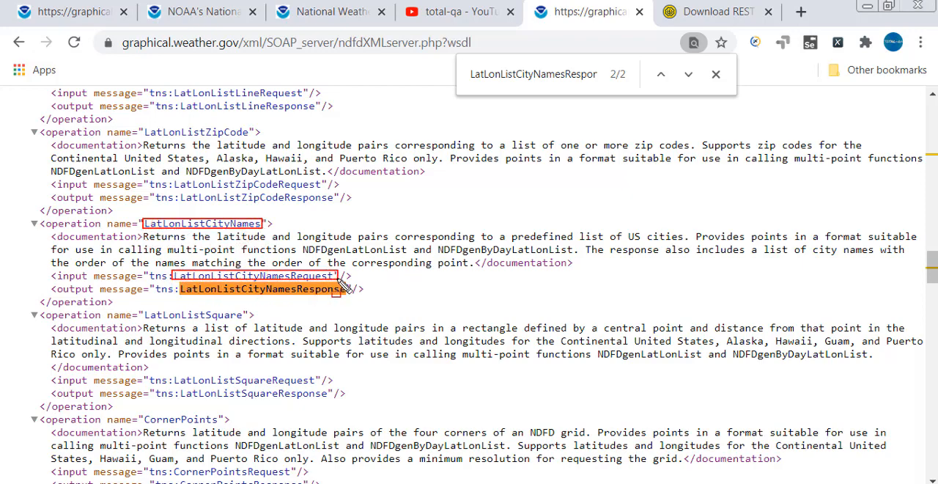
left_click_drag(178, 283, 354, 300)
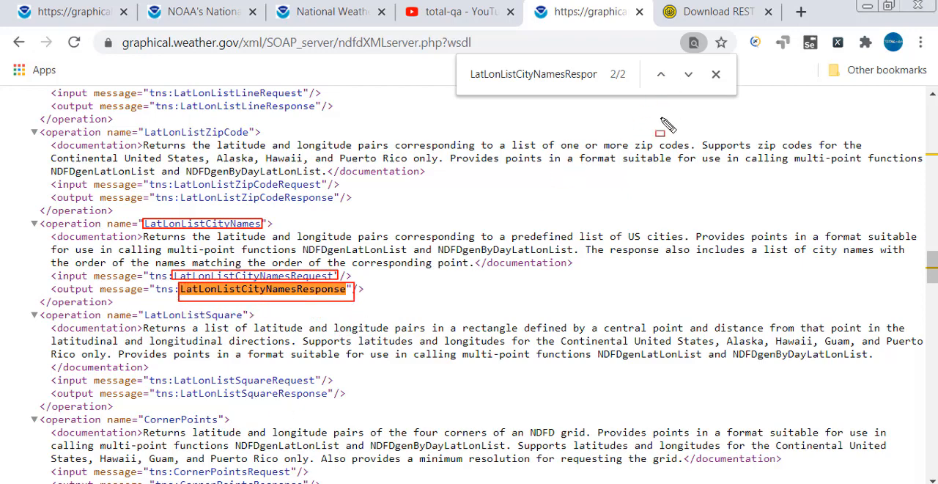
key("Escape")
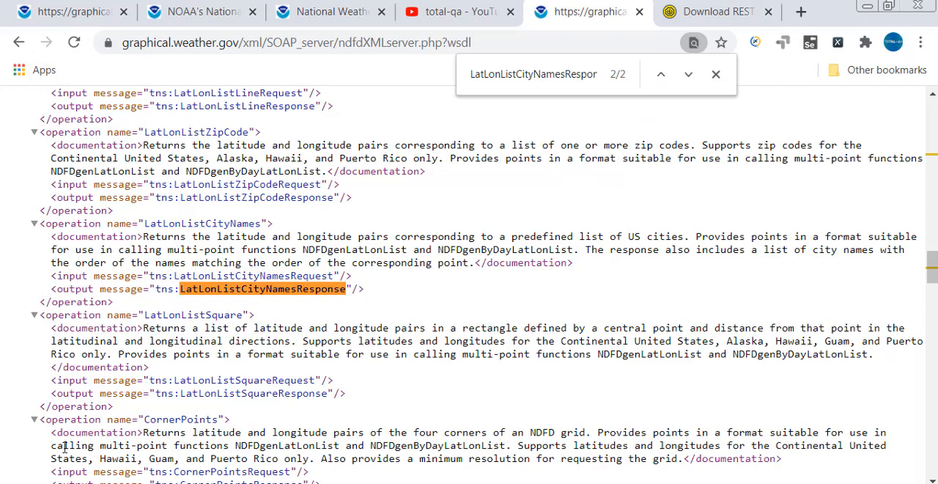
Return to the first WSDL match and highlight the message tag and the type of its listLatLonOut part.
left_click(660, 74)
double_click(49, 289)
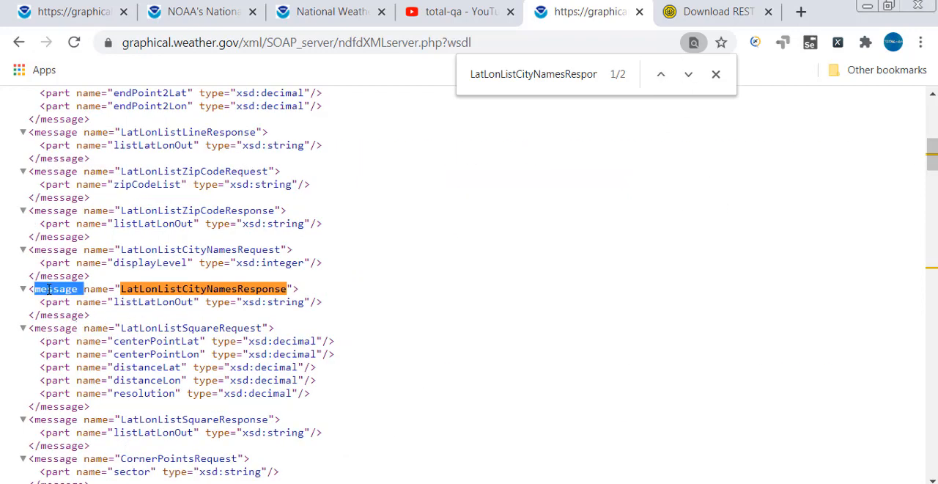
left_click_drag(40, 302, 301, 301)
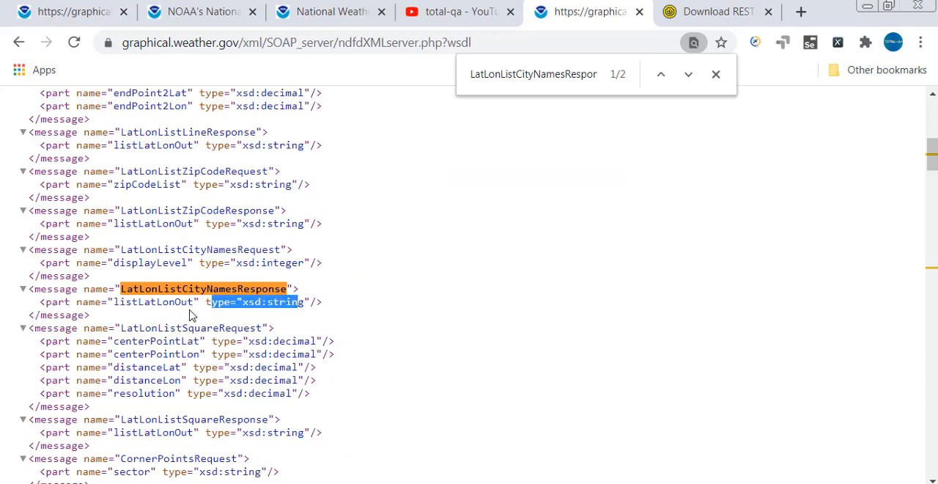
Highlight the listLatLonOut part name in the WSDL response message, and return to SoapUI with a wider LatLonListCityNames request editor.
double_click(155, 302)
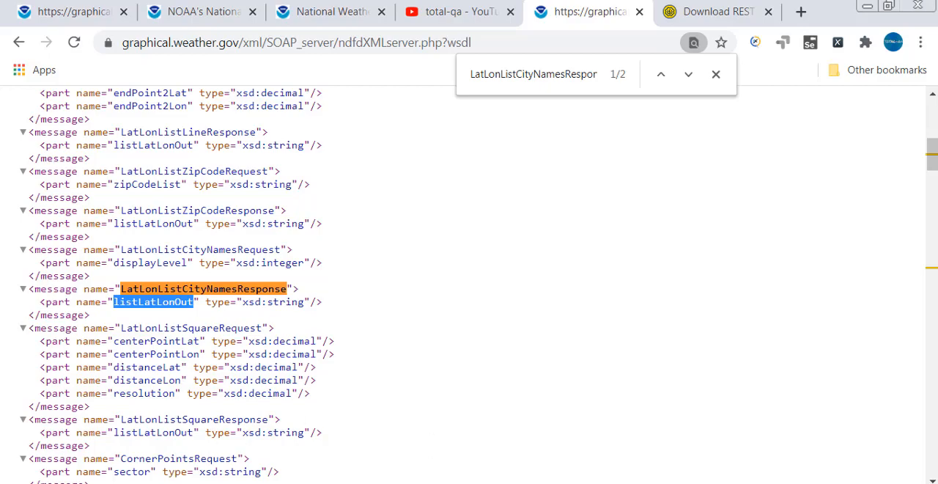
key("alt+Tab")
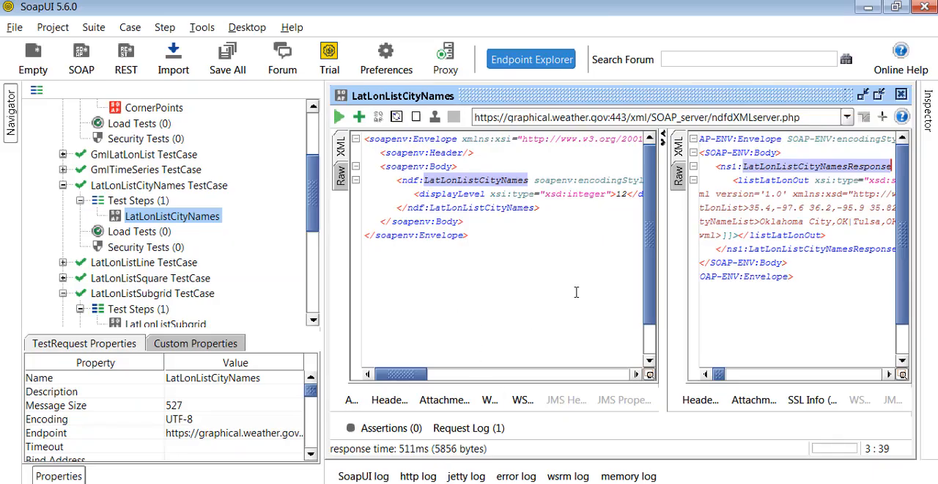
left_click_drag(323, 247, 217, 242)
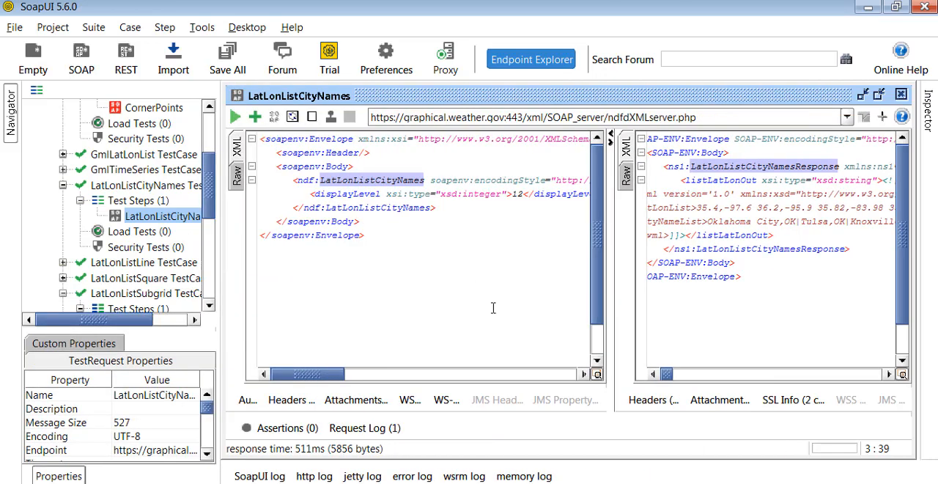
Add a Contains assertion for Tulsa to LatLonListCityNames, temporarily boxing Tulsa in the response, and display the assertion results.
left_click(255, 117)
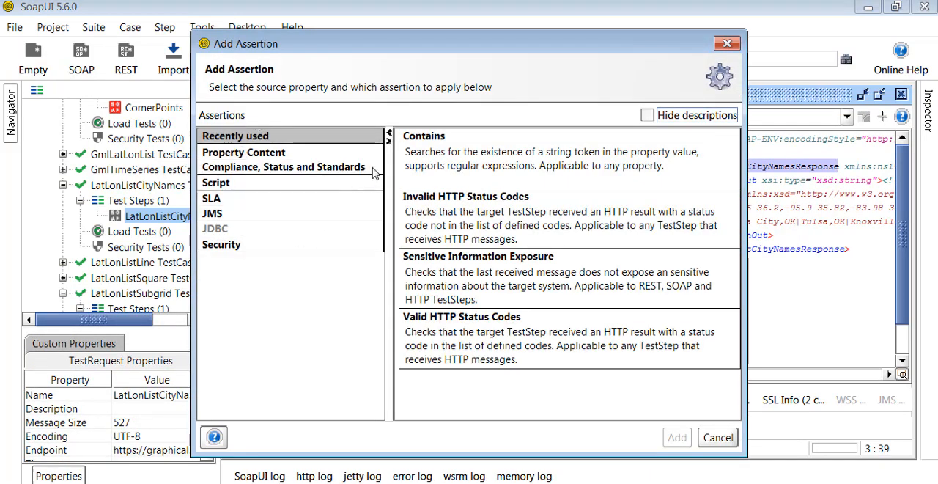
left_click(422, 161)
left_click(676, 437)
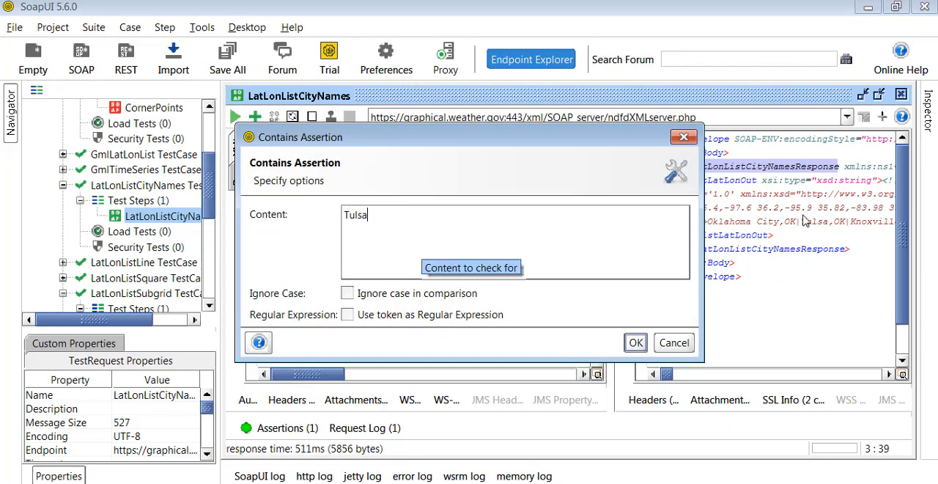
key("ctrl+2")
left_click_drag(800, 216, 823, 226)
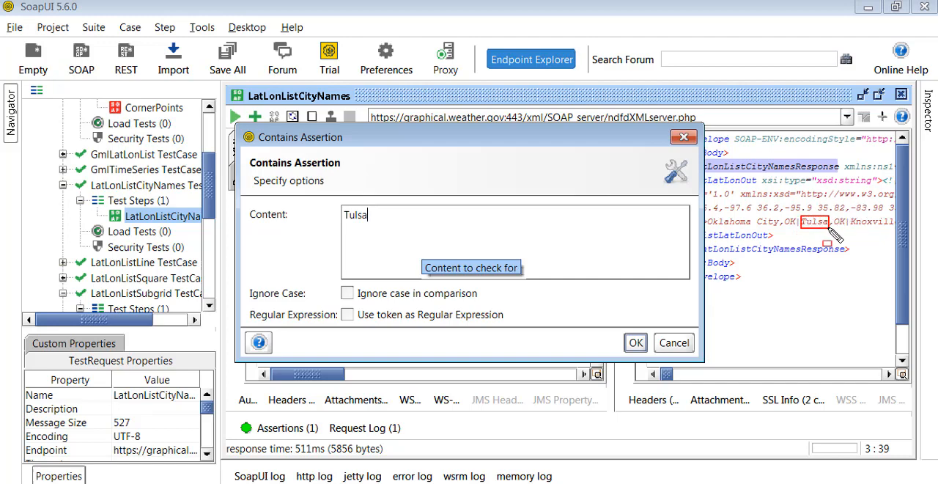
key("Escape")
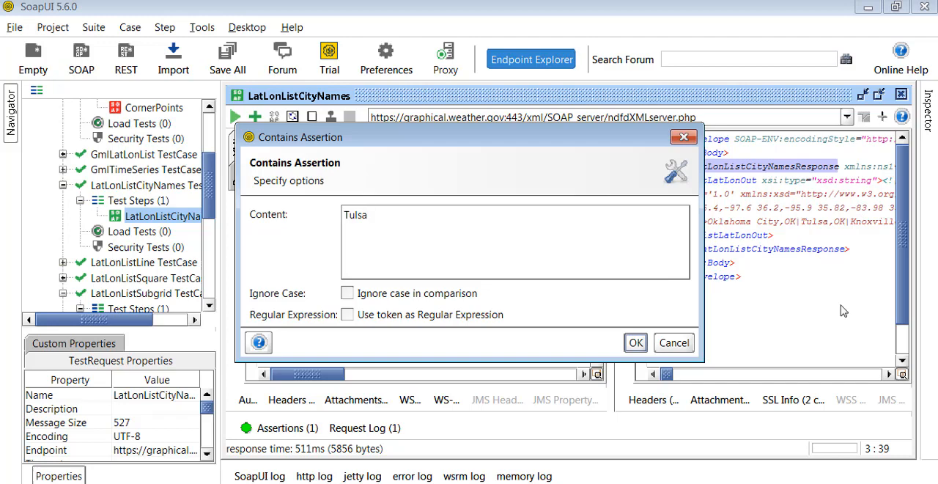
left_click(631, 343)
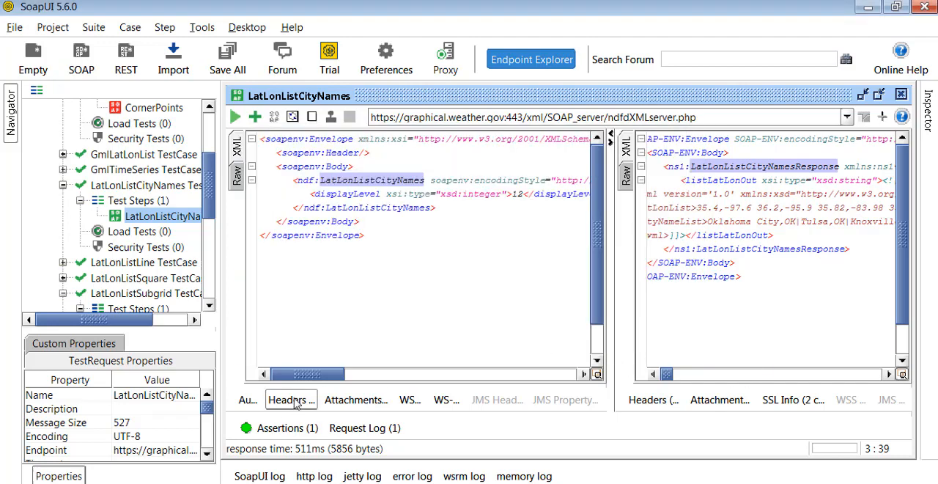
left_click(287, 428)
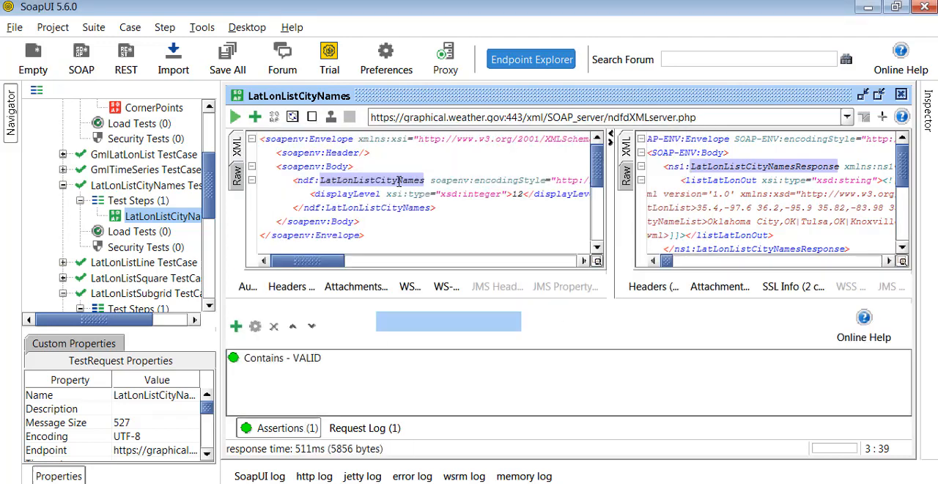
Add a Valid HTTP Status Codes assertion with code 200 to the LatLonListCityNames request and check the assertion results.
left_click(254, 117)
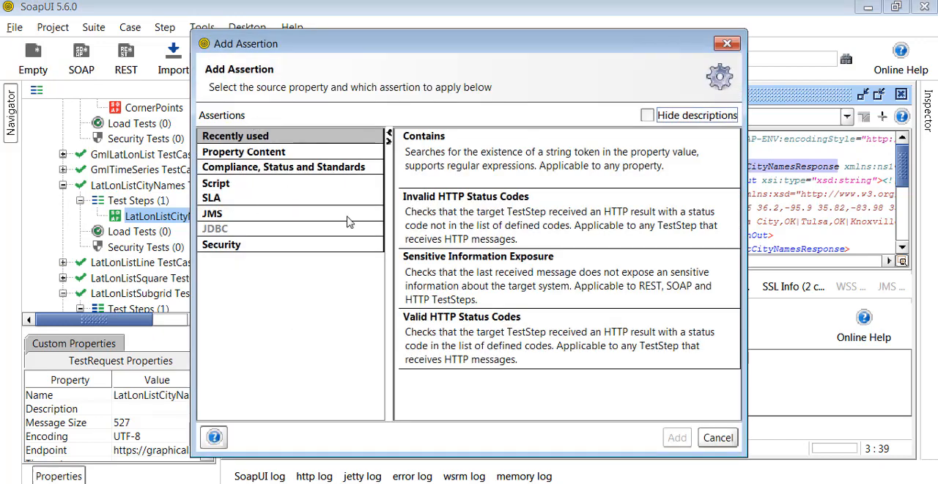
left_click(280, 167)
scroll(471, 297, "down", 1)
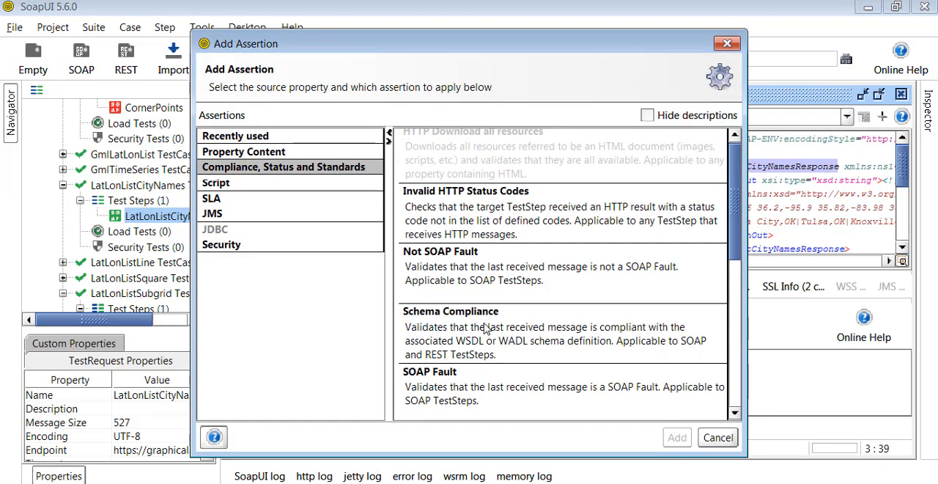
scroll(586, 329, "down", 3)
scroll(722, 274, "down", 10)
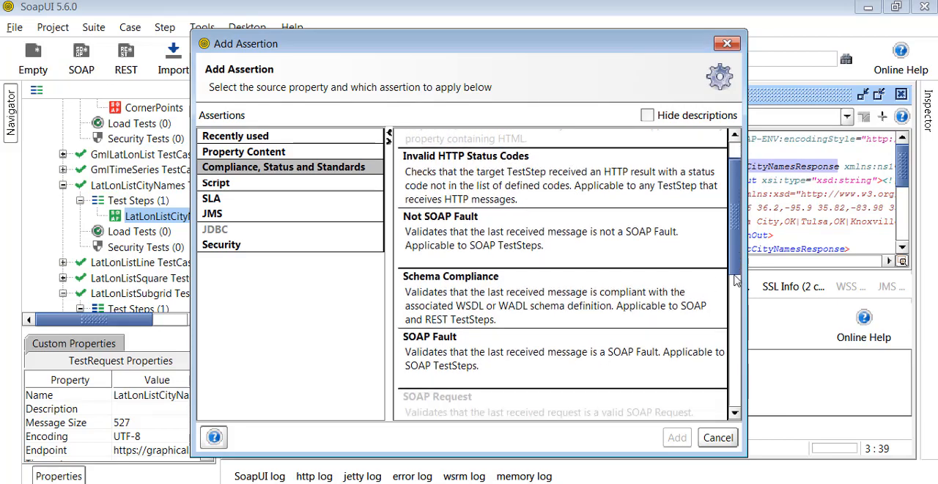
left_click(600, 268)
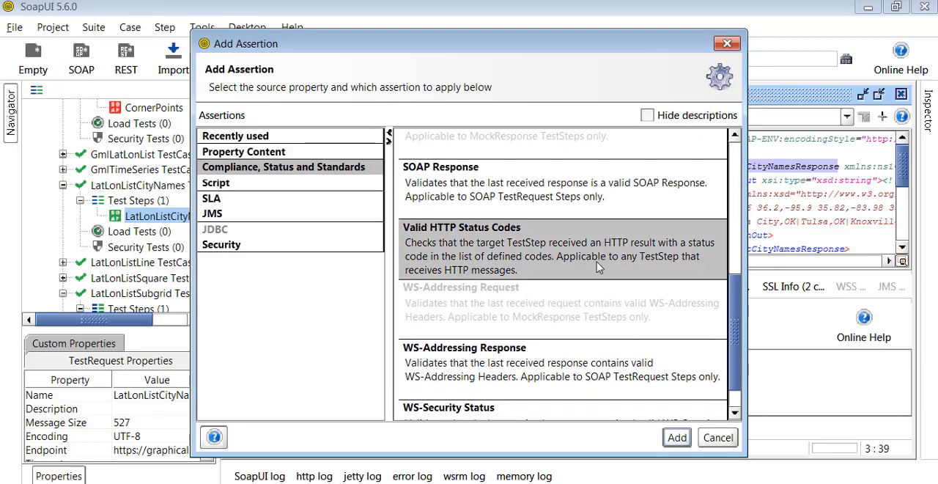
left_click(686, 441)
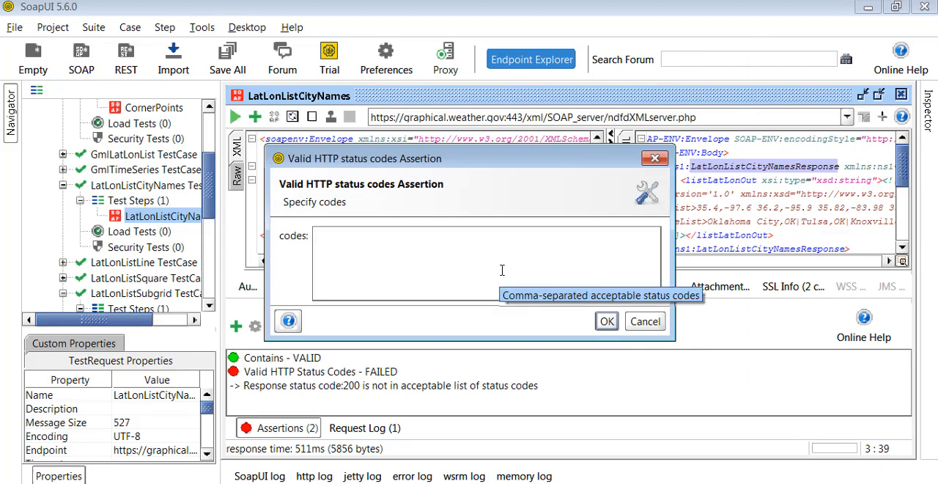
type("200")
left_click(608, 321)
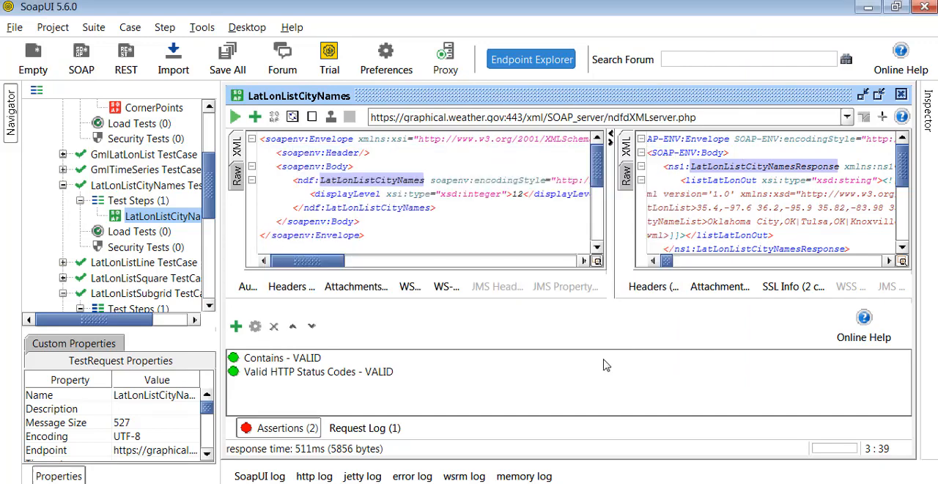
left_click(283, 432)
left_click(283, 439)
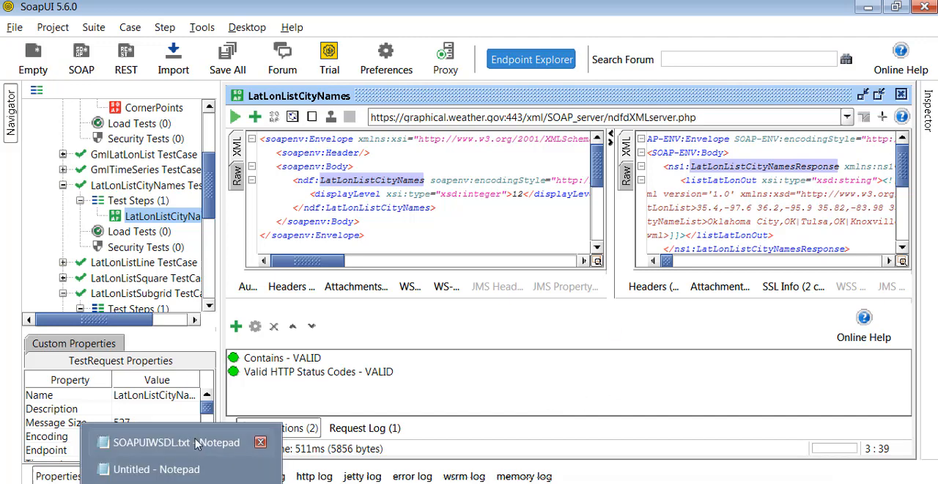
Switch to SOAPUIWSDL.txt in Notepad and review the notes on project creation, the test suite and assertions.
left_click(315, 387)
scroll(275, 378, "down", 3)
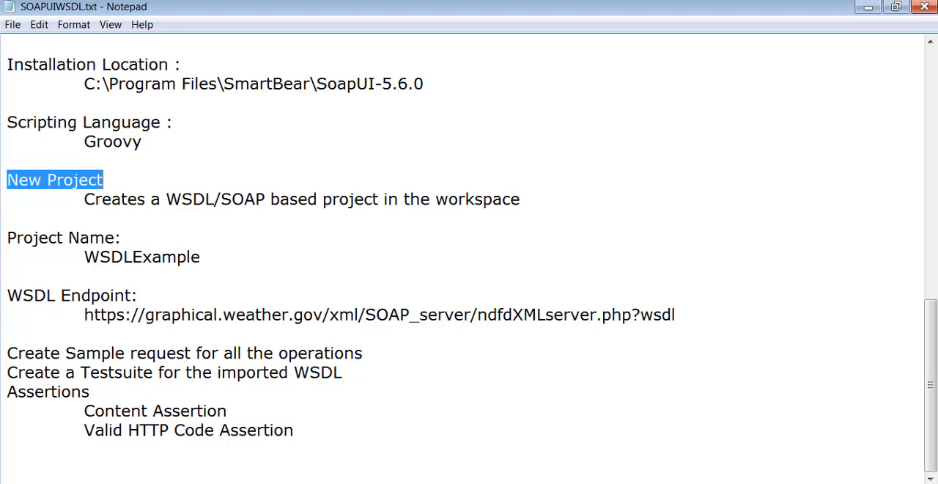
Switch to the browser and show the total-qa YouTube channel's playlists page with its banner.
key("alt+Tab")
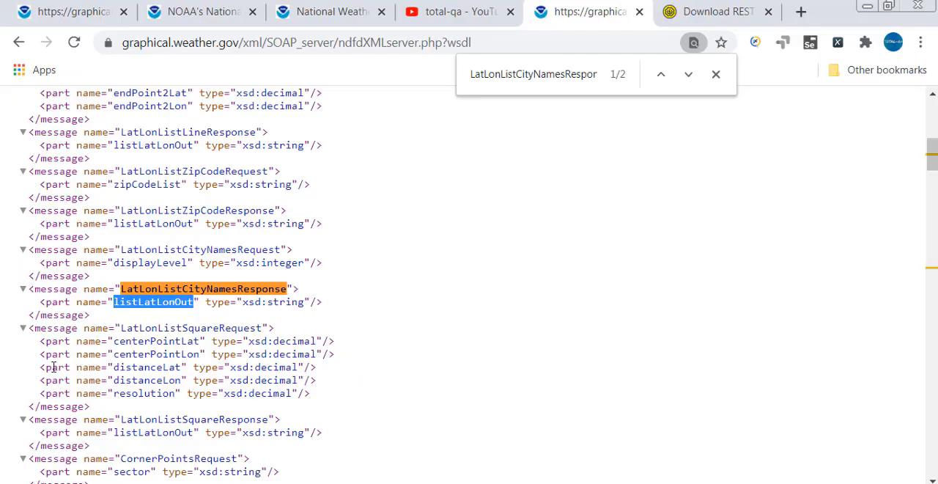
left_click(460, 13)
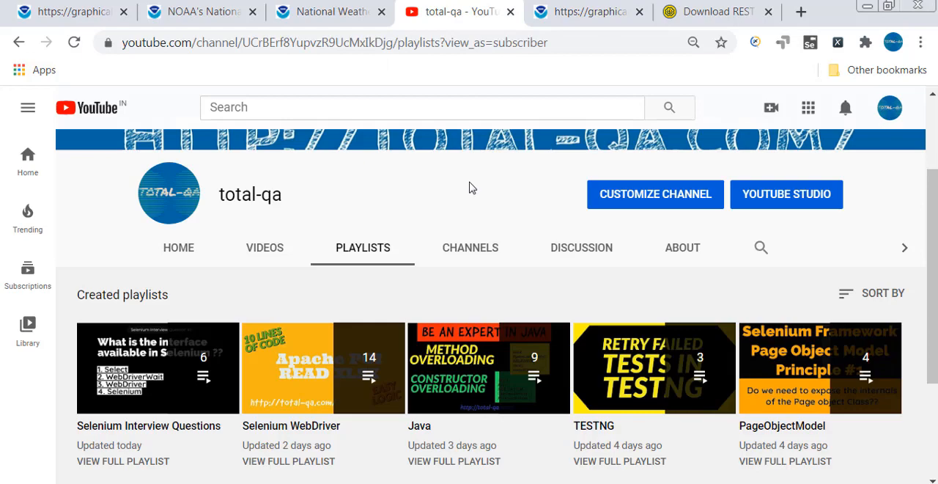
scroll(518, 236, "up", 2)
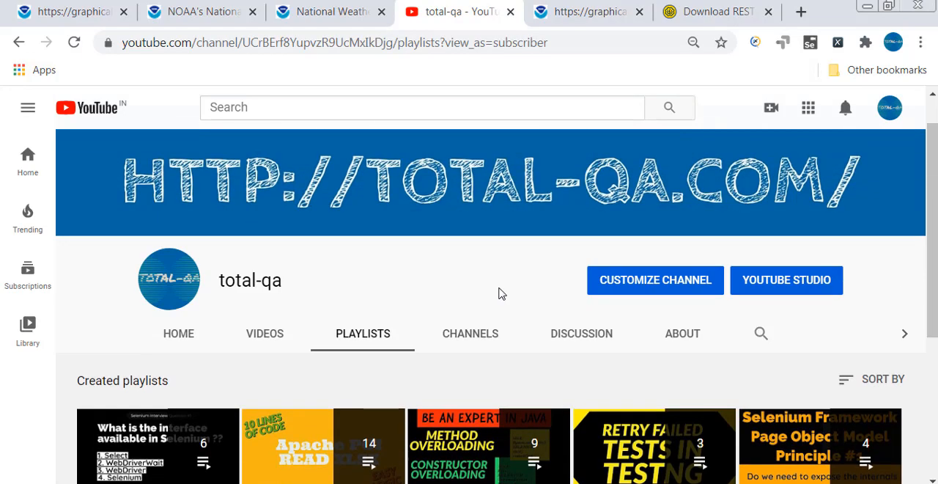